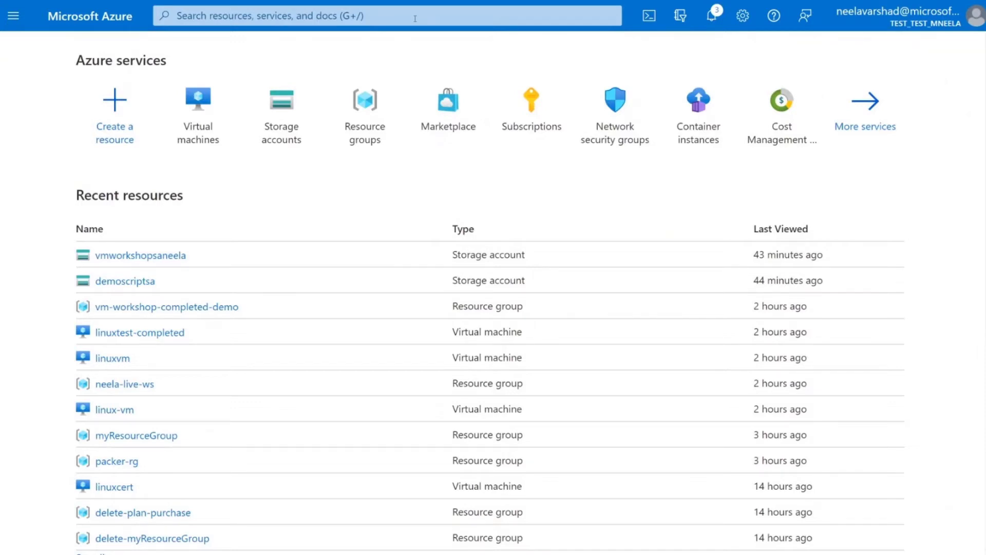
Step: Open the blob containers of the storage account that belongs to the vm-workshop-demo resource group
left_click(295, 105)
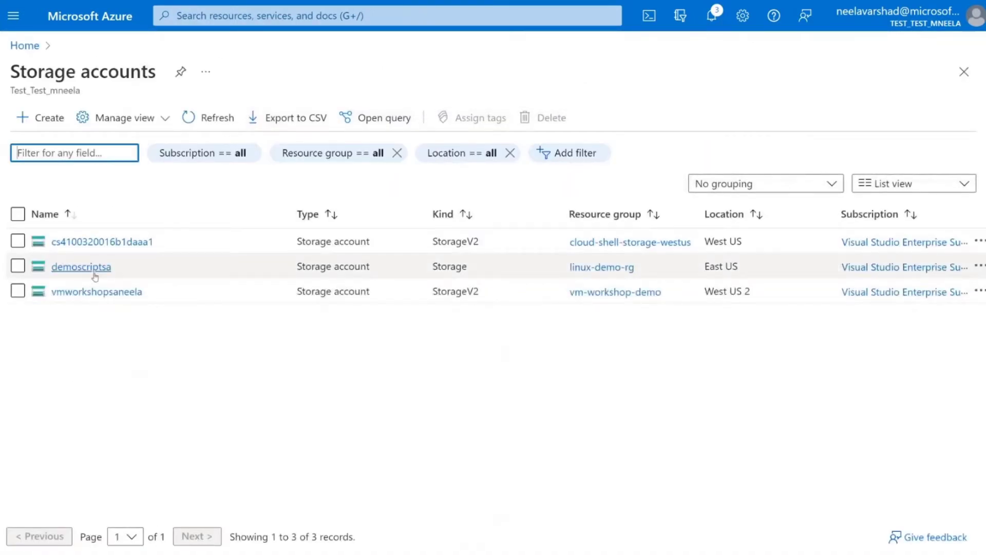
left_click(99, 292)
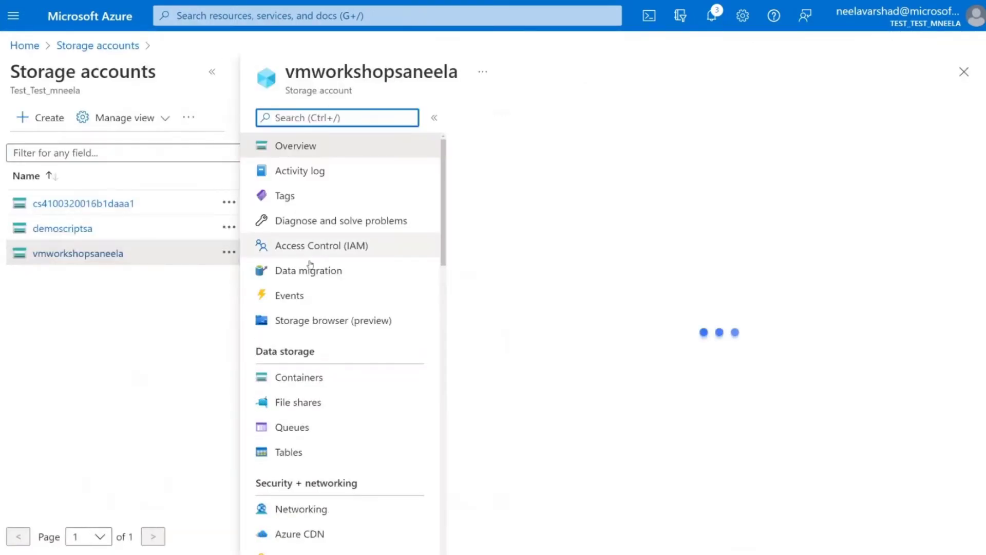
left_click(322, 378)
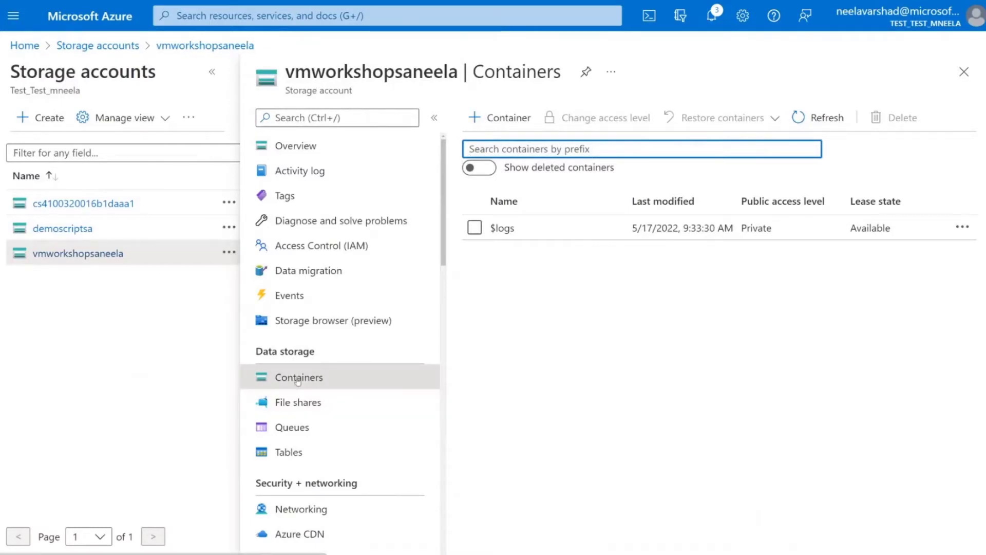
Step: Create a container named scripts with the public access level Blob (anonymous read access for blobs only)
left_click(476, 117)
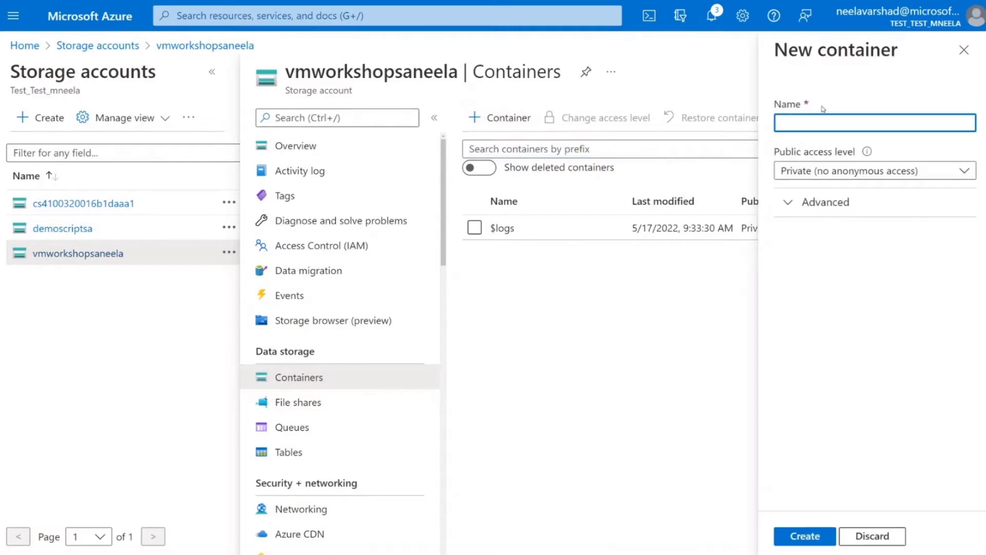
type("s")
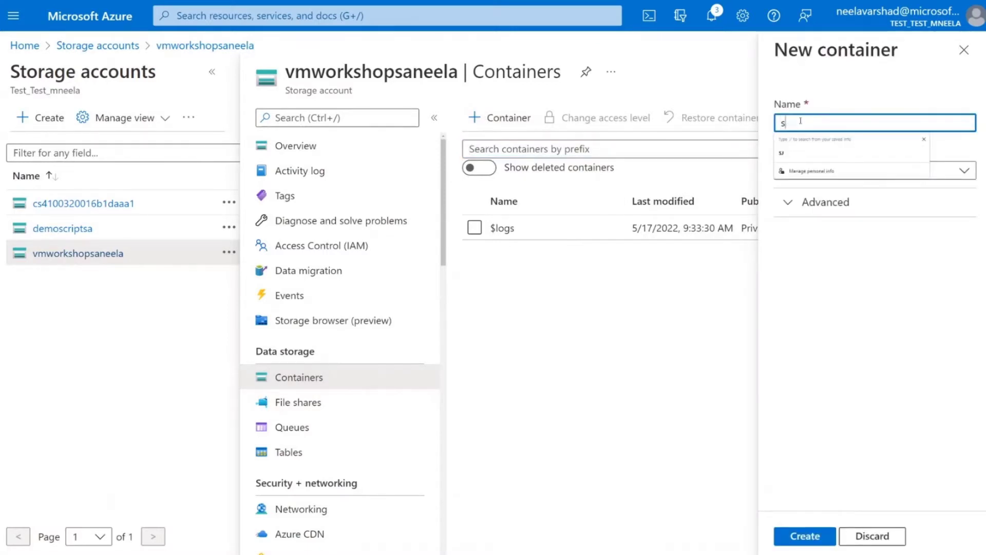
type("cripts")
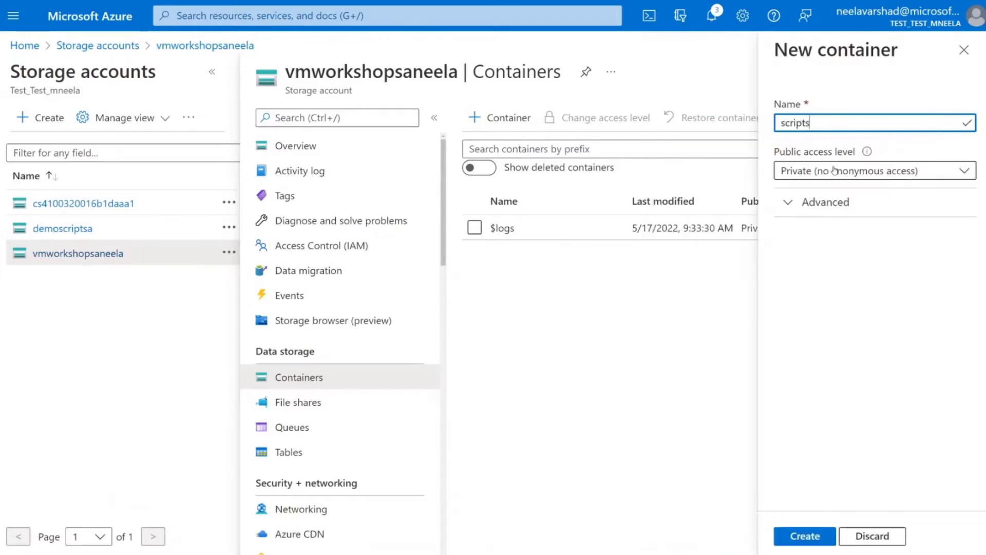
left_click(834, 170)
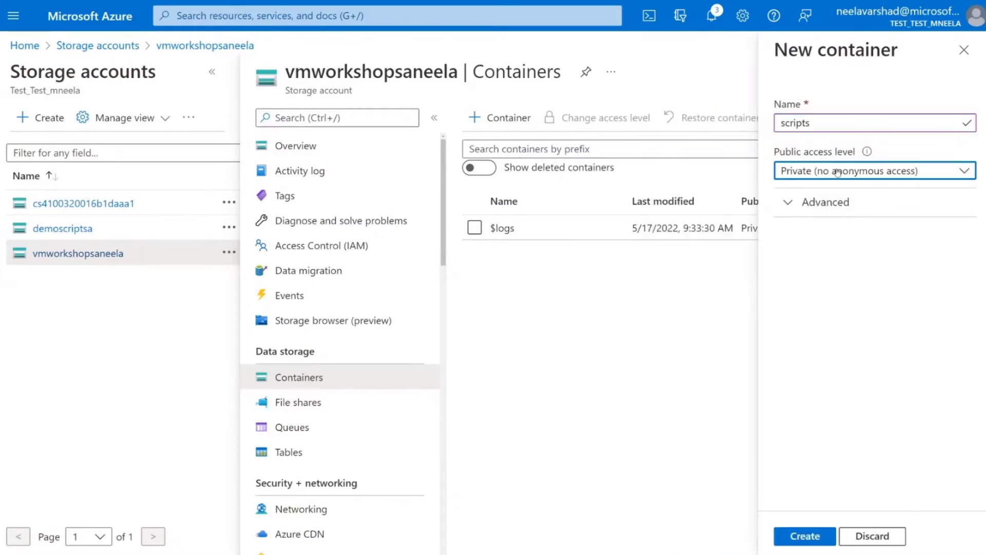
left_click(834, 218)
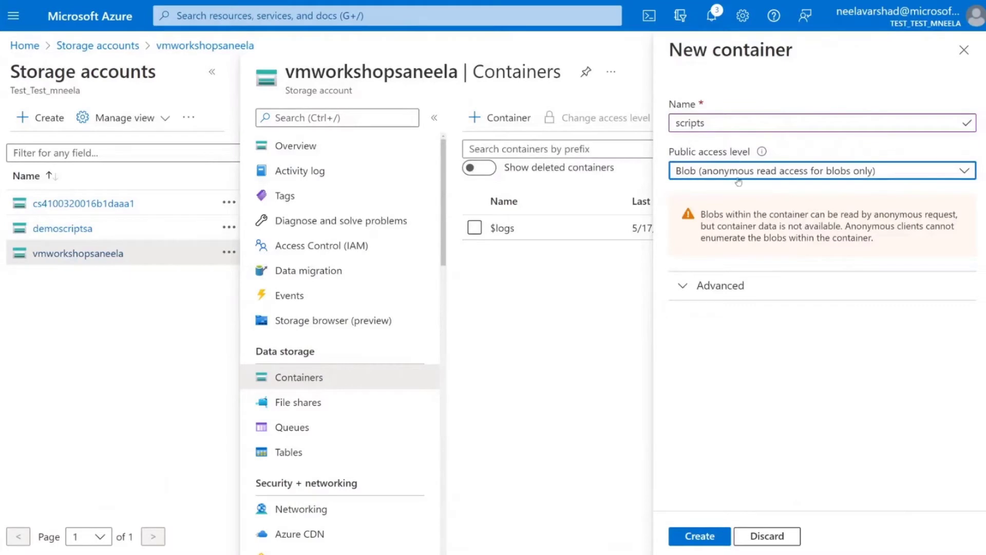
left_click(707, 541)
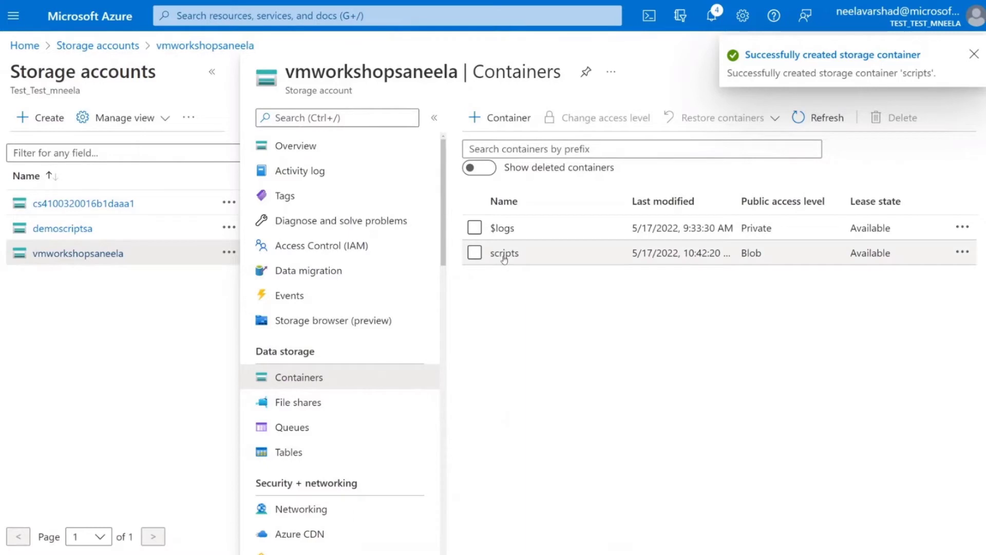
Step: Upload custom_extension_linux.sh from the VM Offers Workshop folder into the scripts container
left_click(504, 254)
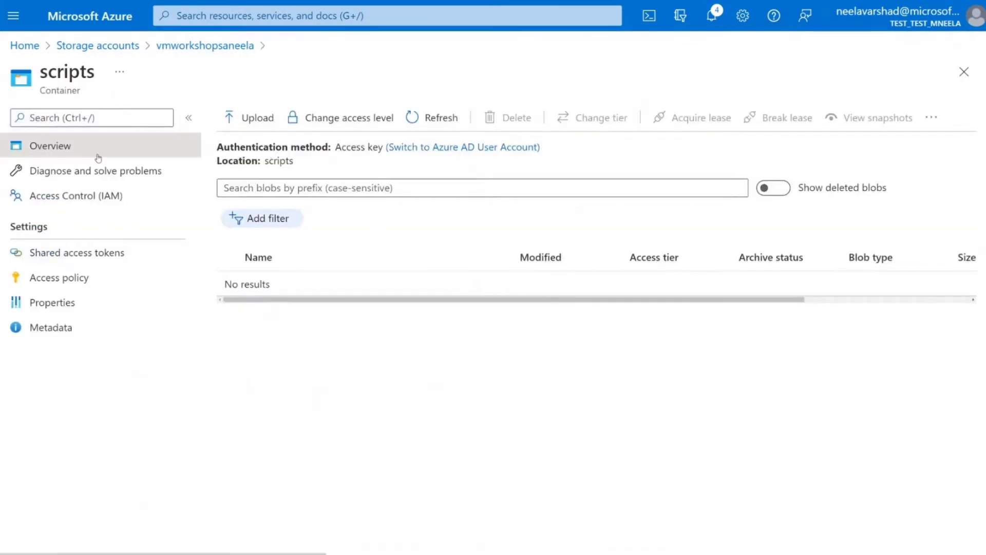
left_click(247, 119)
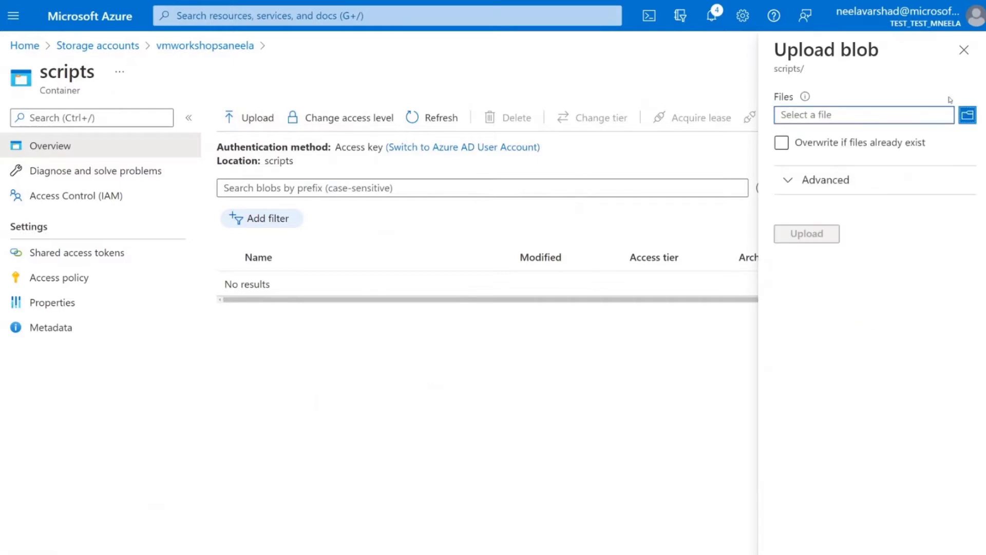
left_click(969, 117)
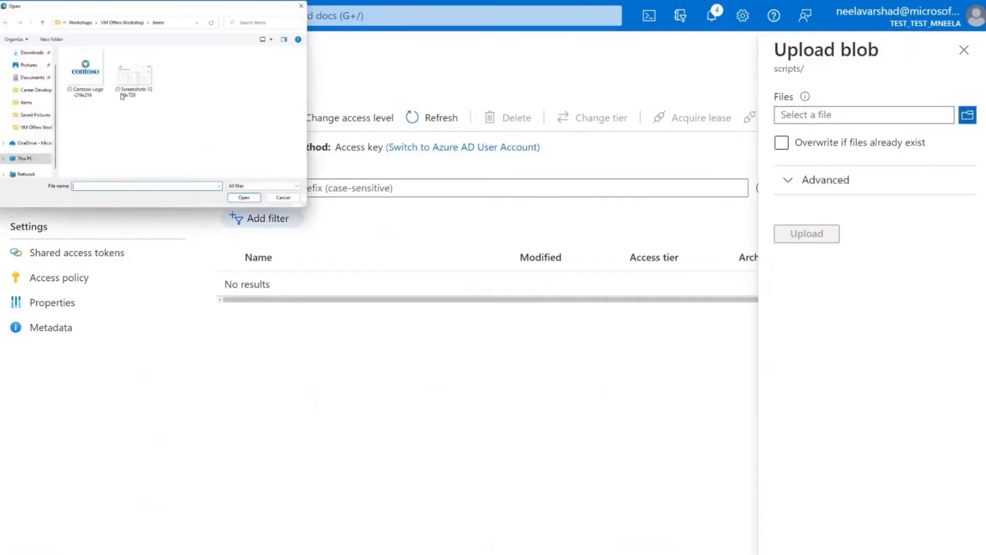
left_click(139, 26)
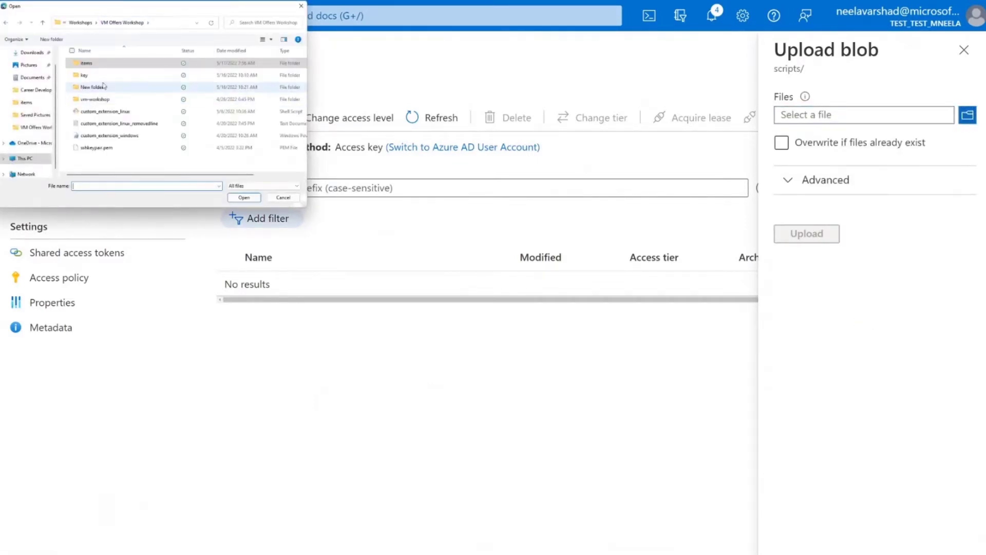
left_click(110, 113)
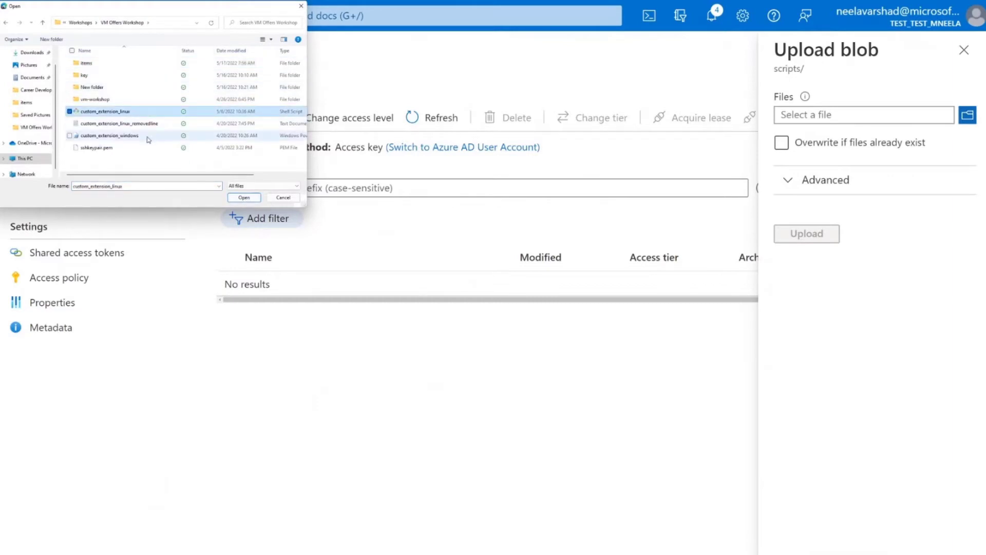
left_click(243, 197)
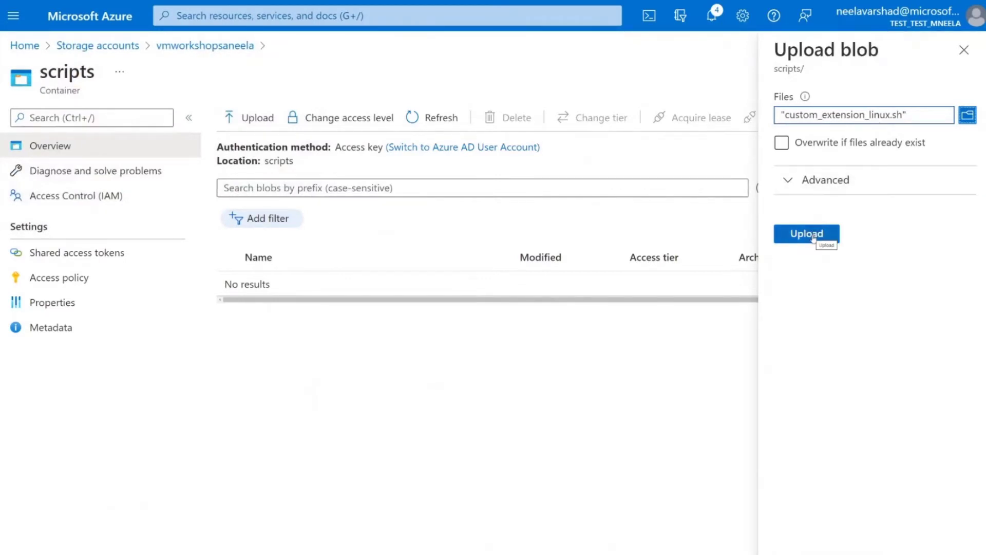
left_click(813, 235)
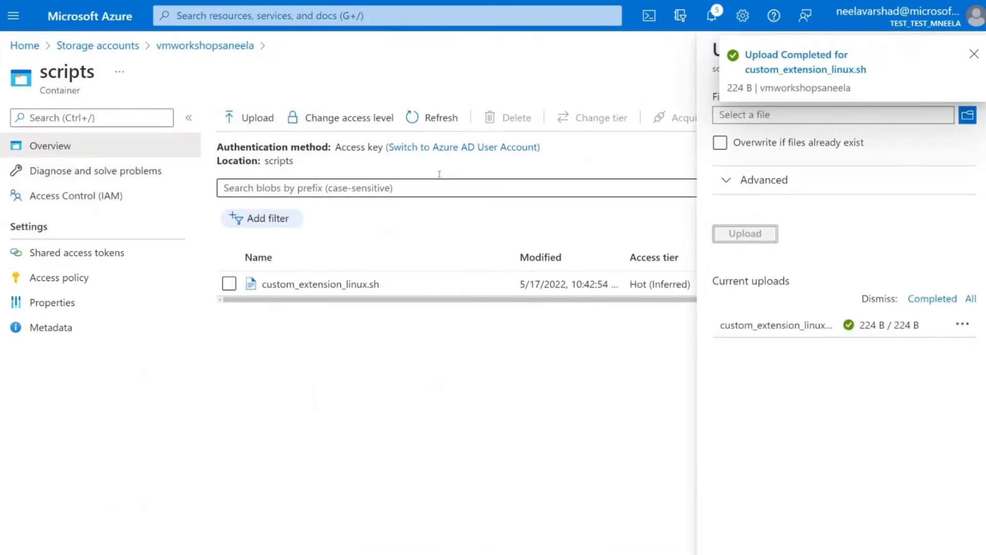
Step: Upload custom_extension_windows.ps1 into the scripts container and close the upload form
left_click(757, 145)
left_click(258, 119)
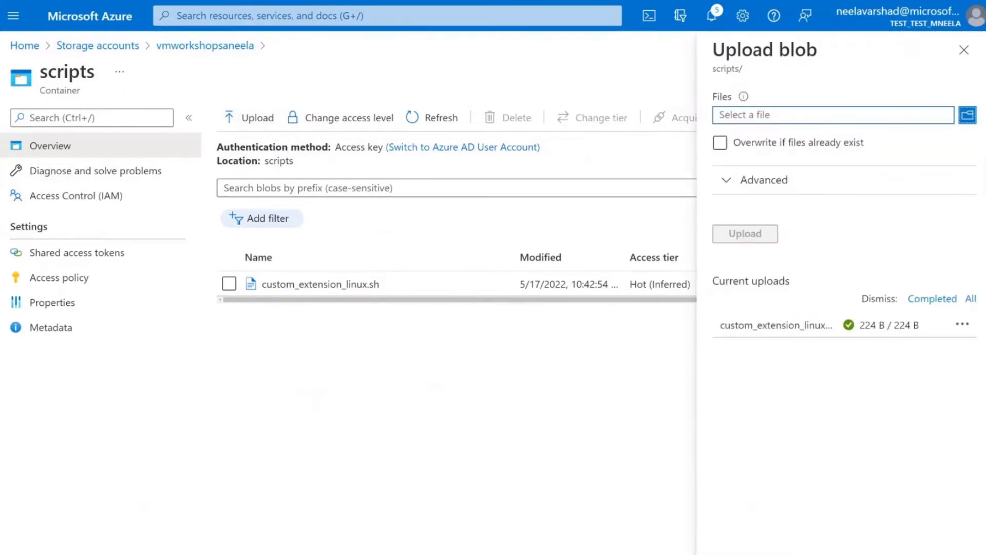
left_click(967, 115)
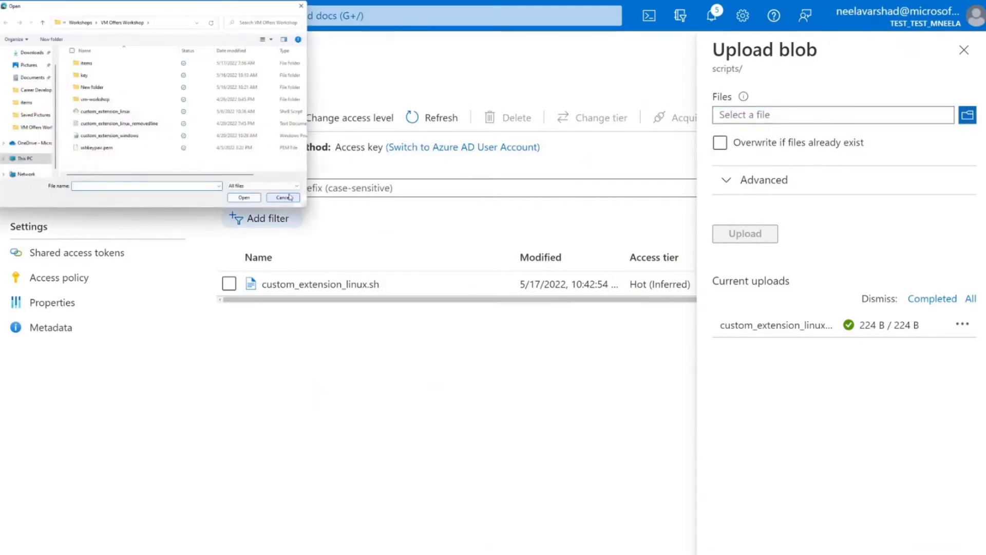
left_click(109, 135)
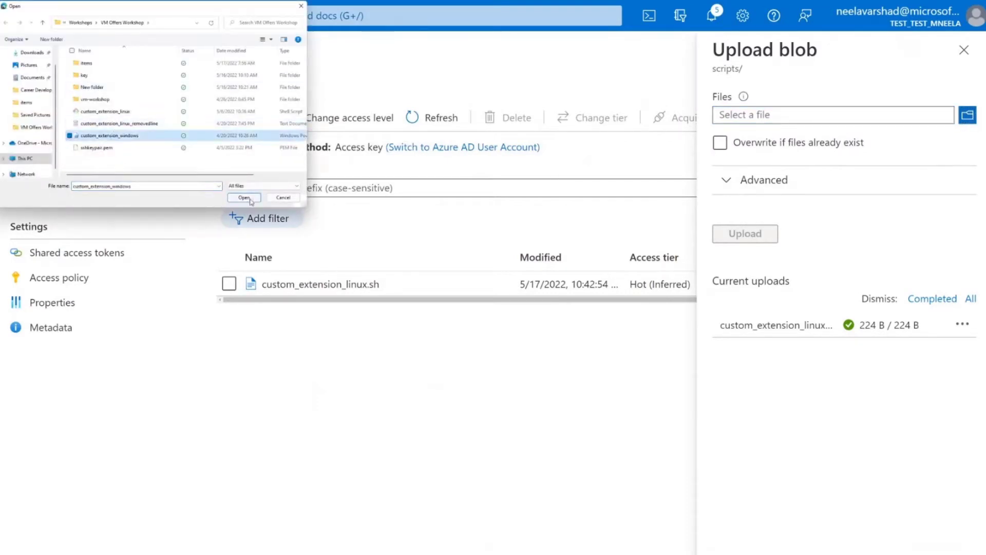
left_click(244, 198)
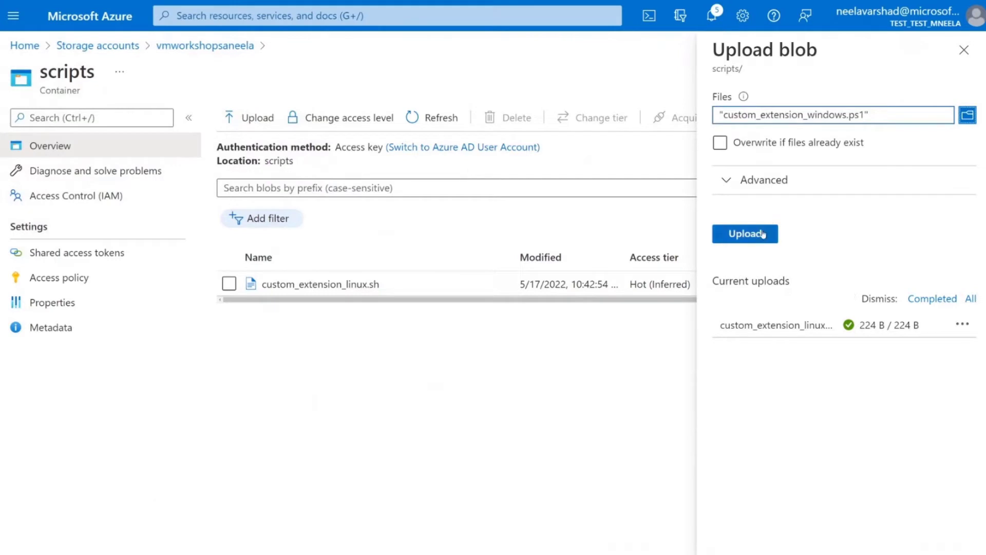
left_click(763, 234)
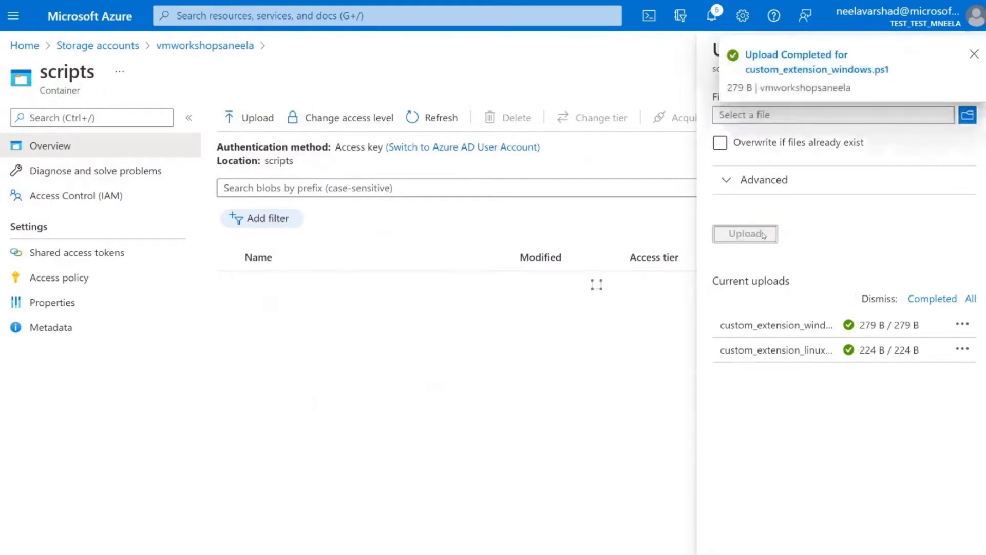
left_click(974, 55)
left_click(962, 49)
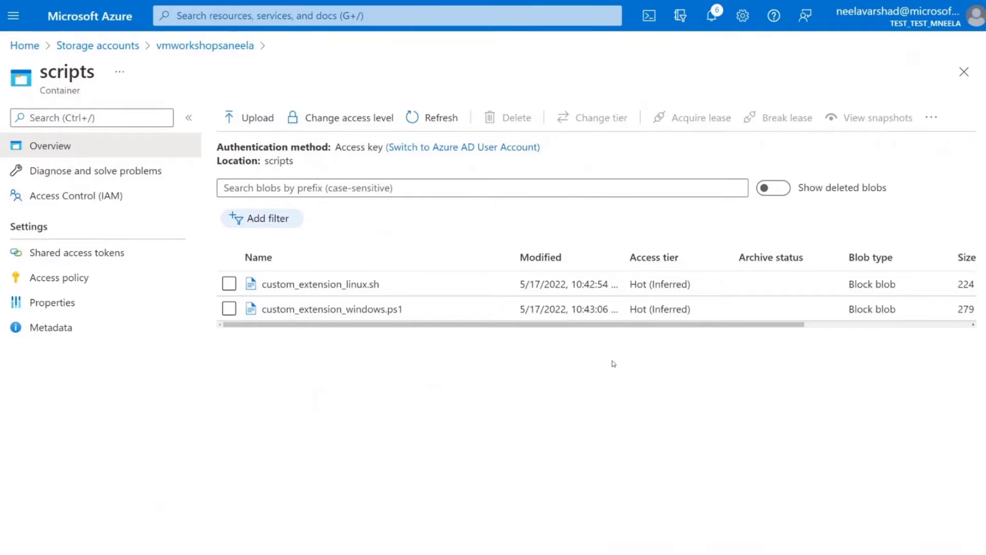
Step: Switch to GitHub and view the scripts folder from the main page of the vm-workshop repository
left_click(233, 8)
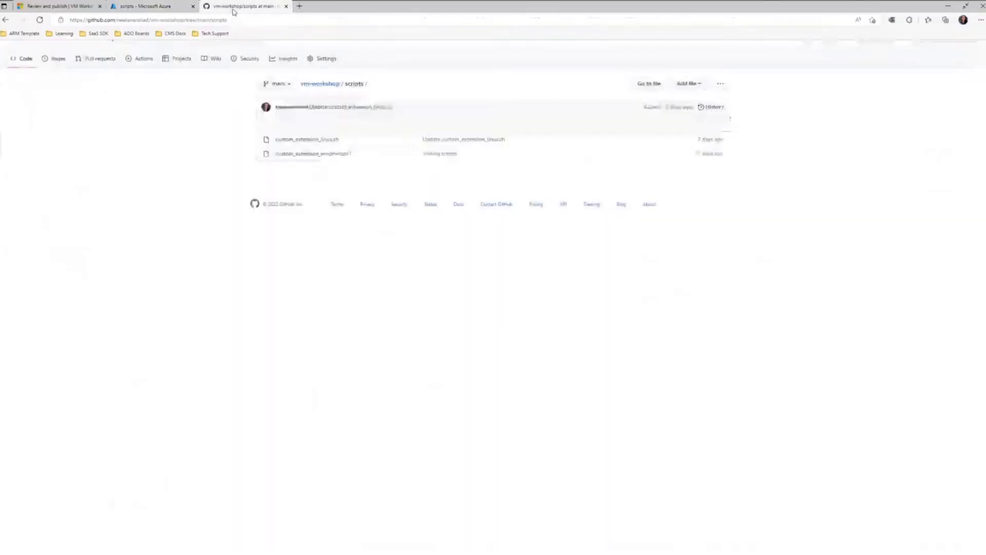
left_click(324, 84)
left_click(322, 84)
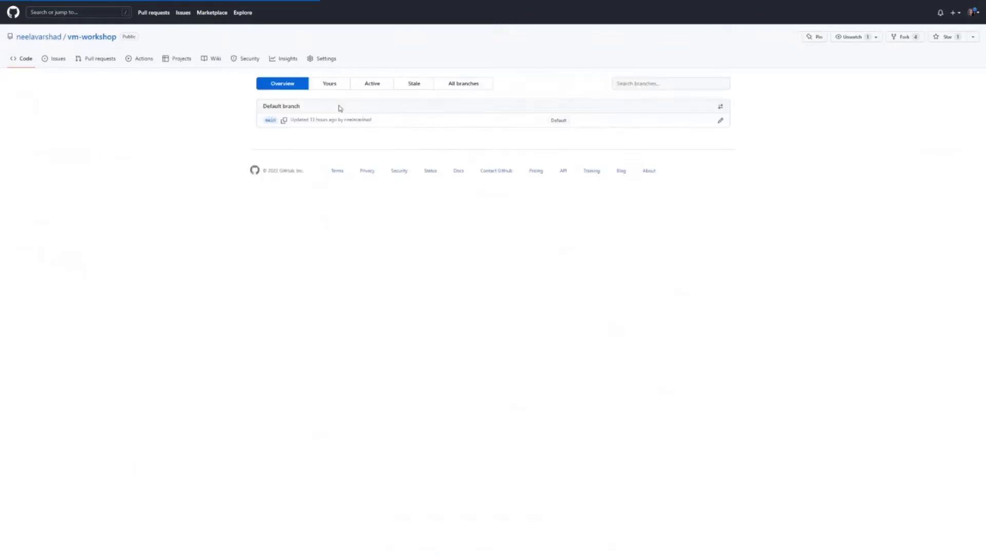
left_click(21, 59)
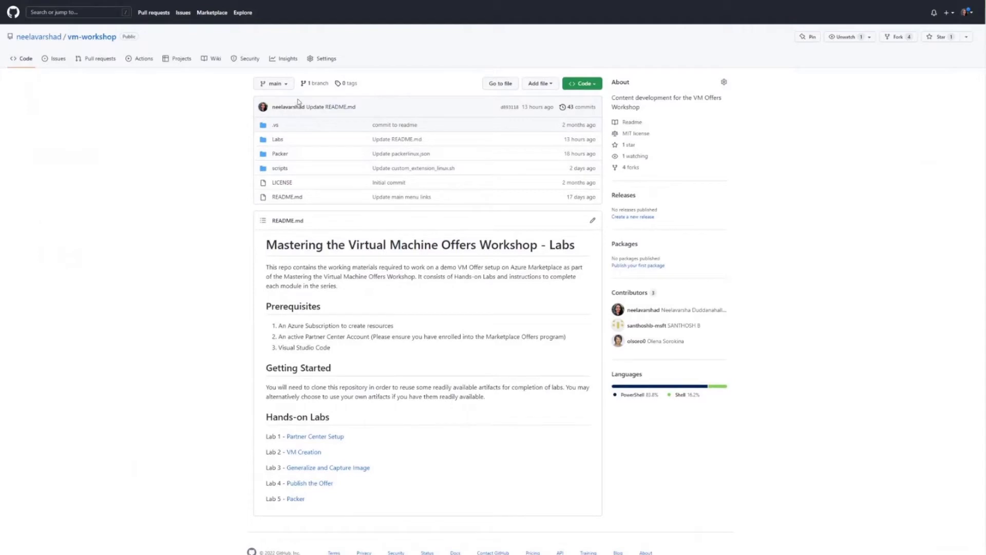
left_click(280, 170)
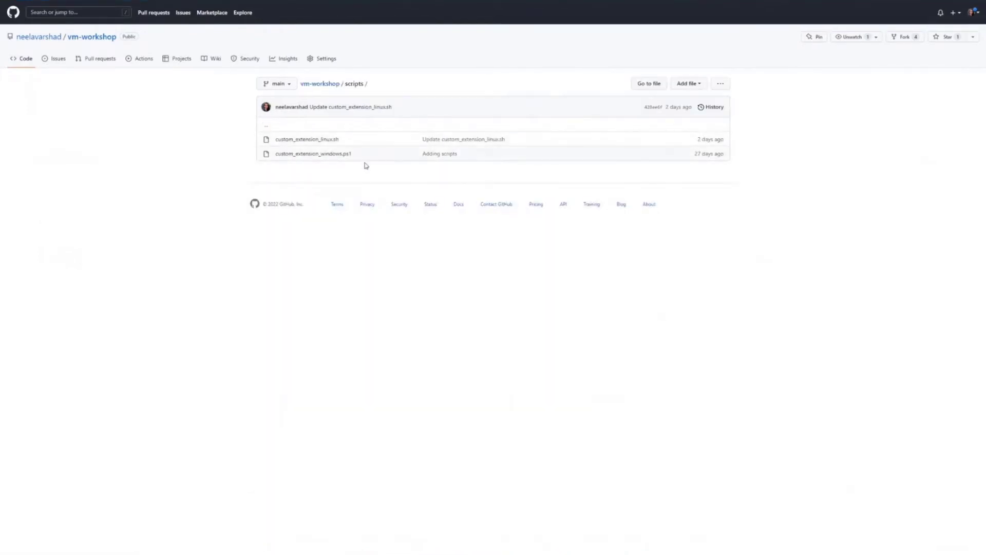
Step: Return to the vm-workshop repository's main page and view its clone and download options
left_click(318, 85)
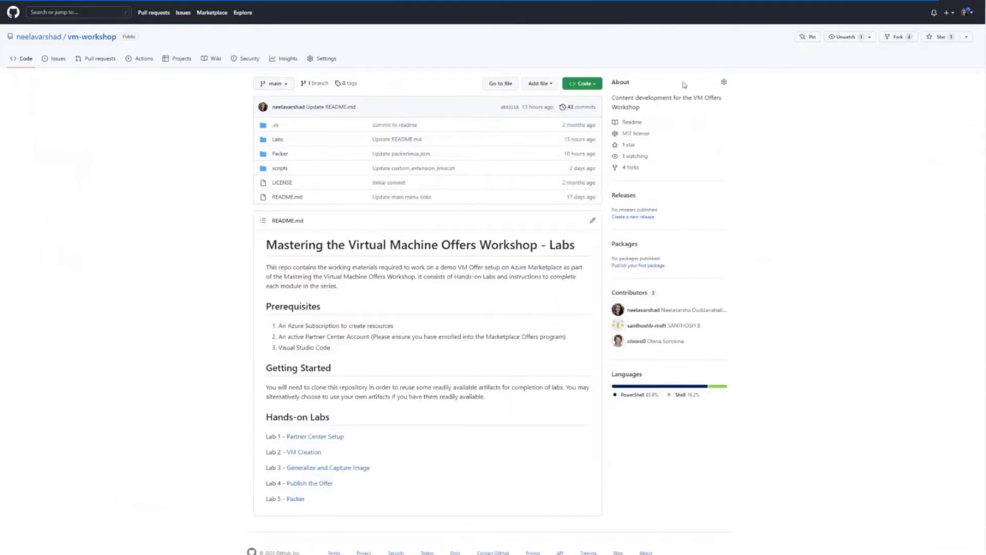
left_click(582, 84)
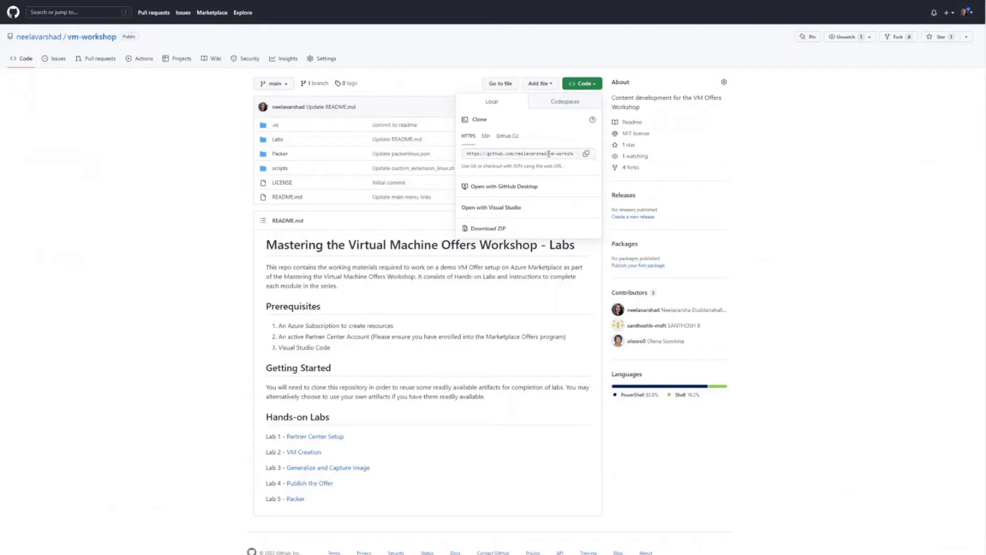
left_click(417, 264)
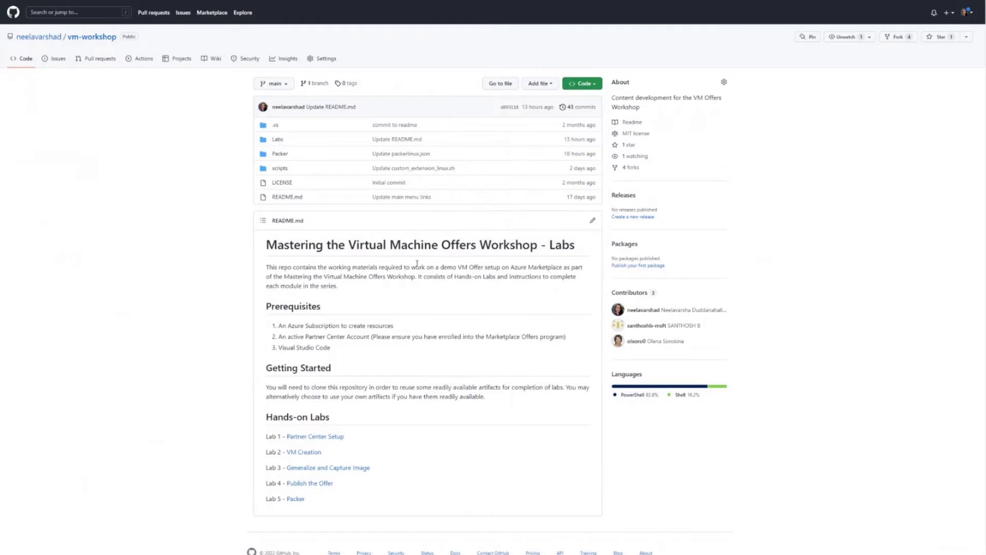
Step: Switch to the Azure portal, go to the Virtual machines service and start creating an Azure virtual machine
mouse_move(219, 2)
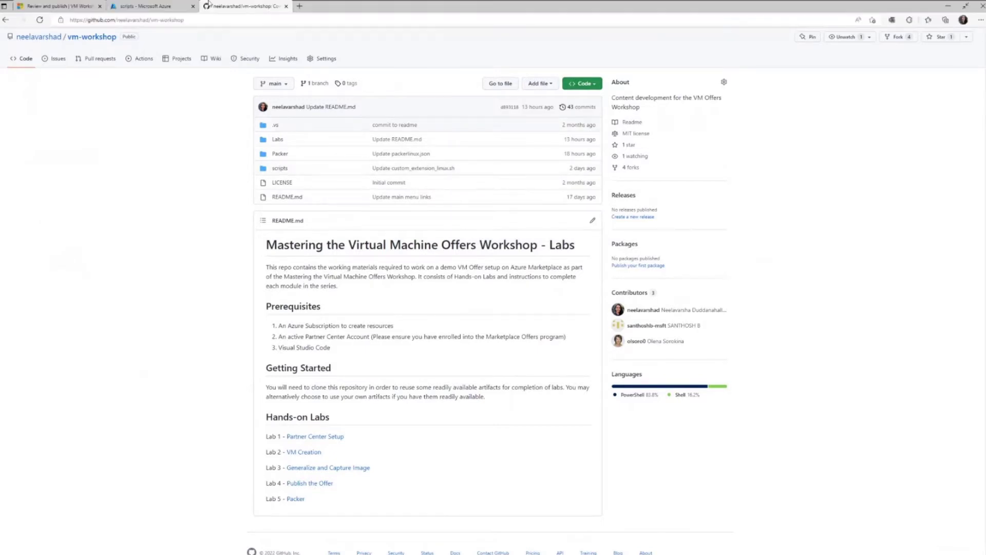
left_click(154, 6)
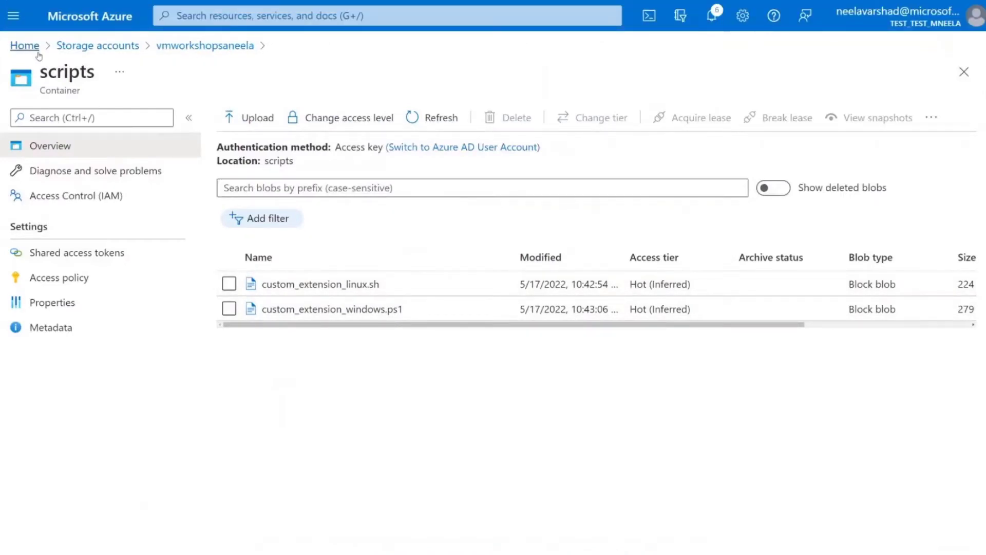
left_click(23, 46)
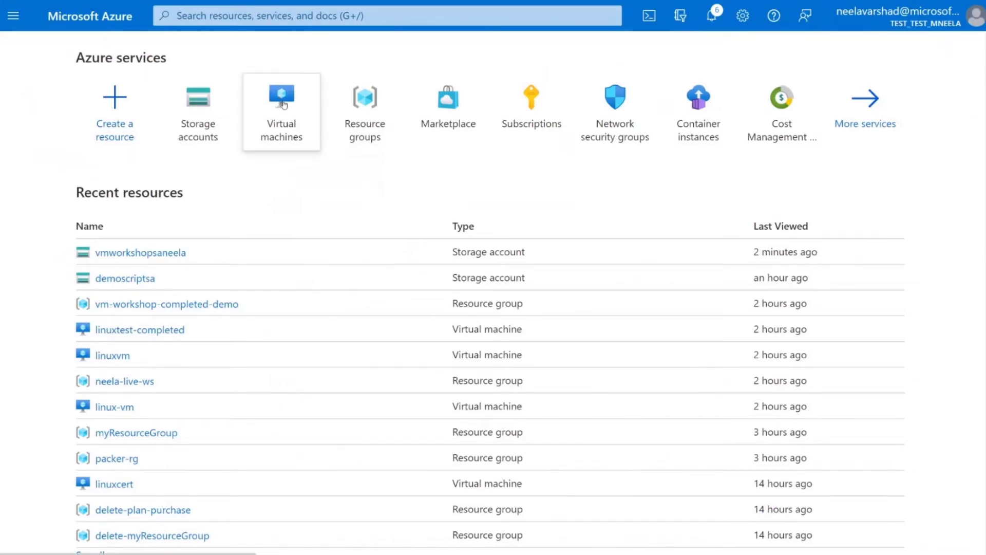
mouse_move(284, 105)
left_click(267, 16)
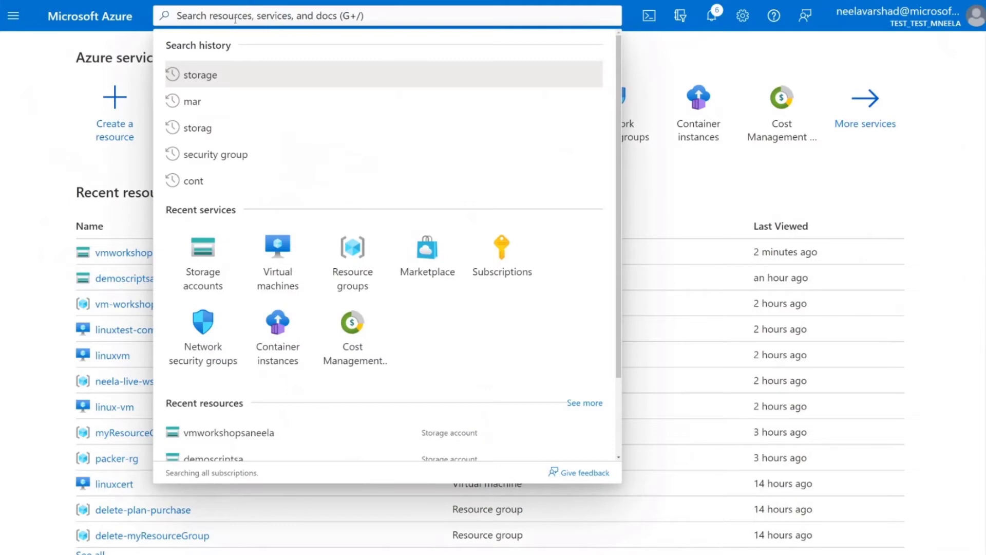
left_click(270, 257)
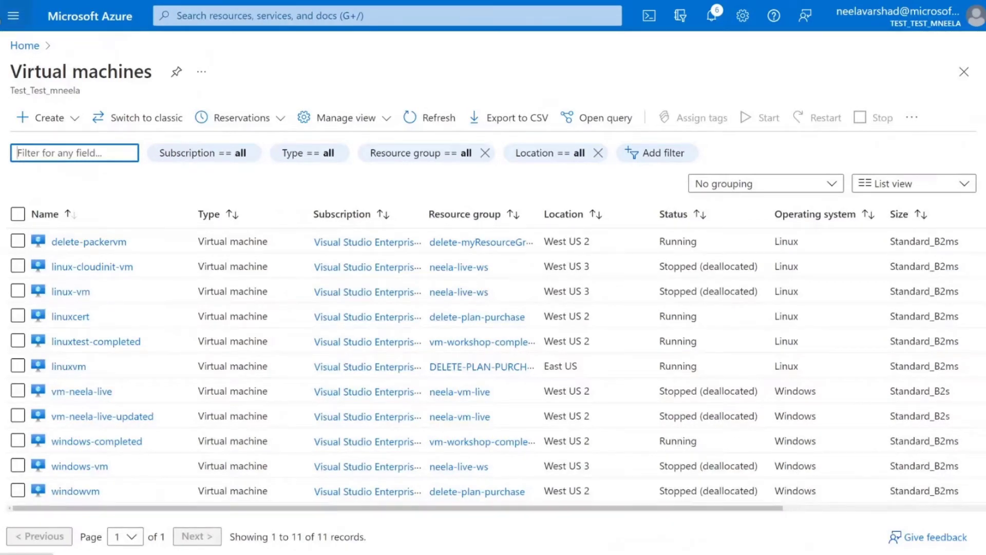
left_click(54, 117)
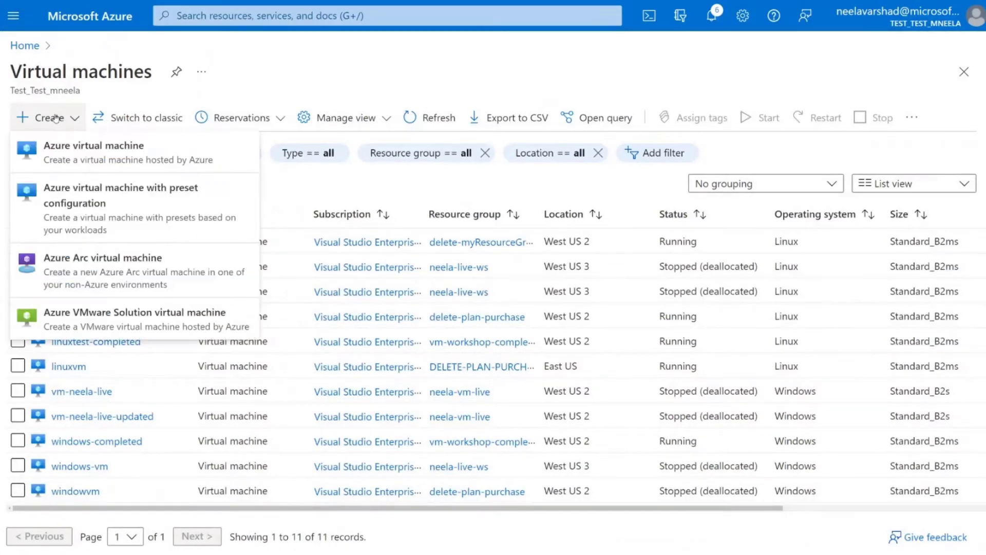
left_click(93, 148)
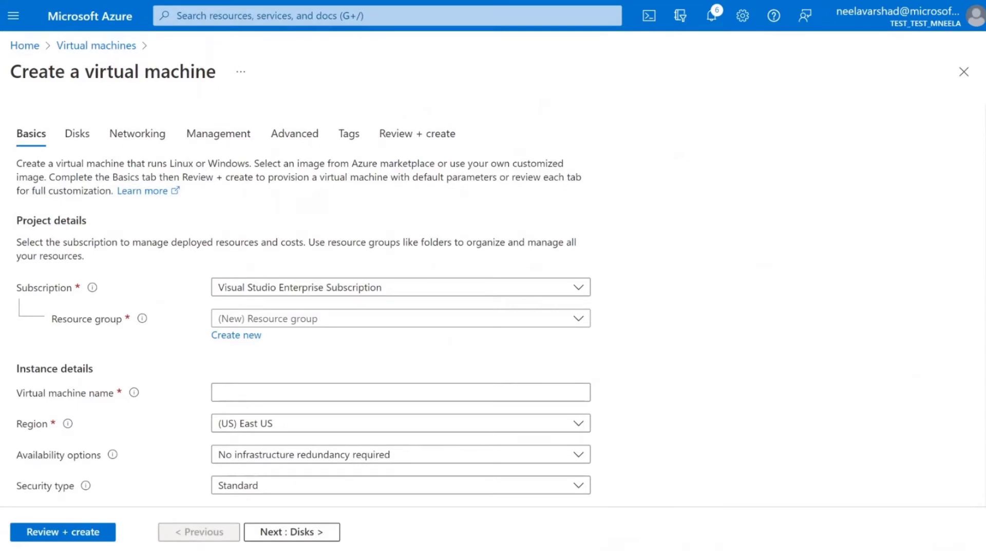
Step: Check the subscription choices and assign the new virtual machine to the existing vm-workshop-demo resource group
scroll(486, 369, "down", 1)
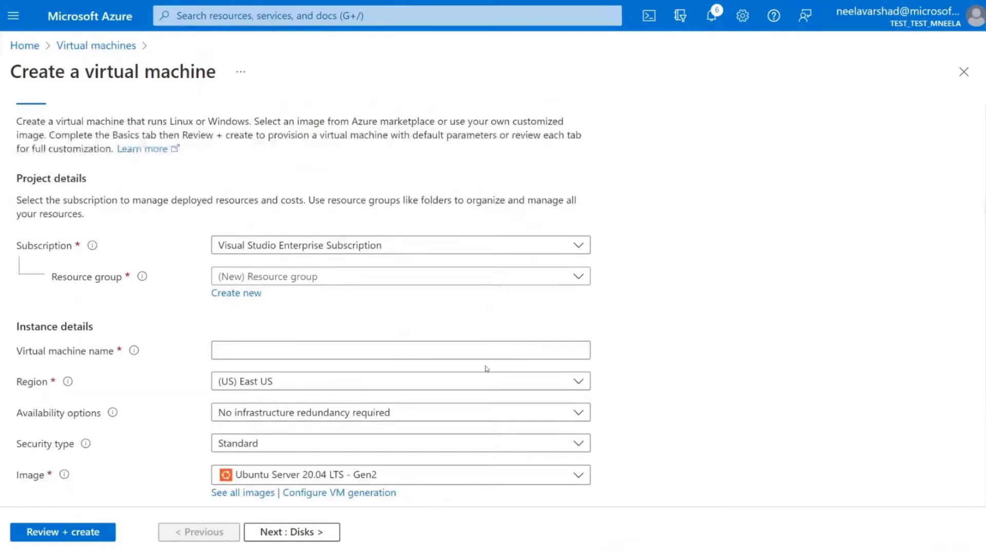
scroll(486, 369, "down", 1)
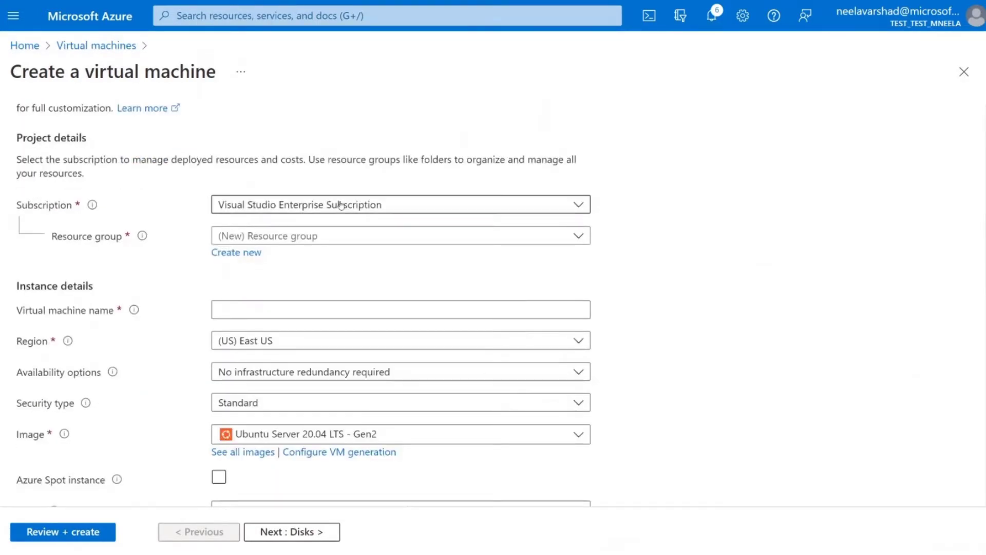
scroll(340, 206, "up", 1)
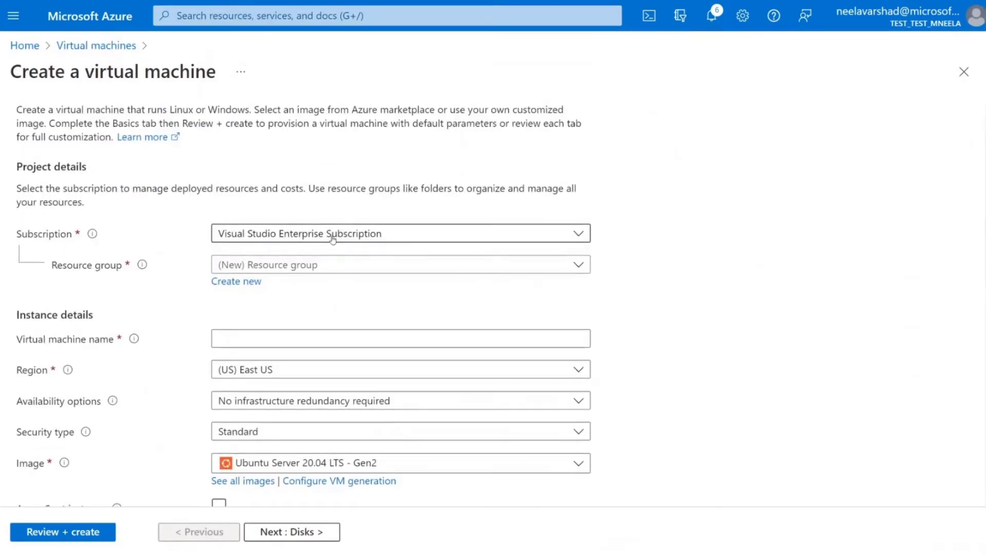
left_click(416, 235)
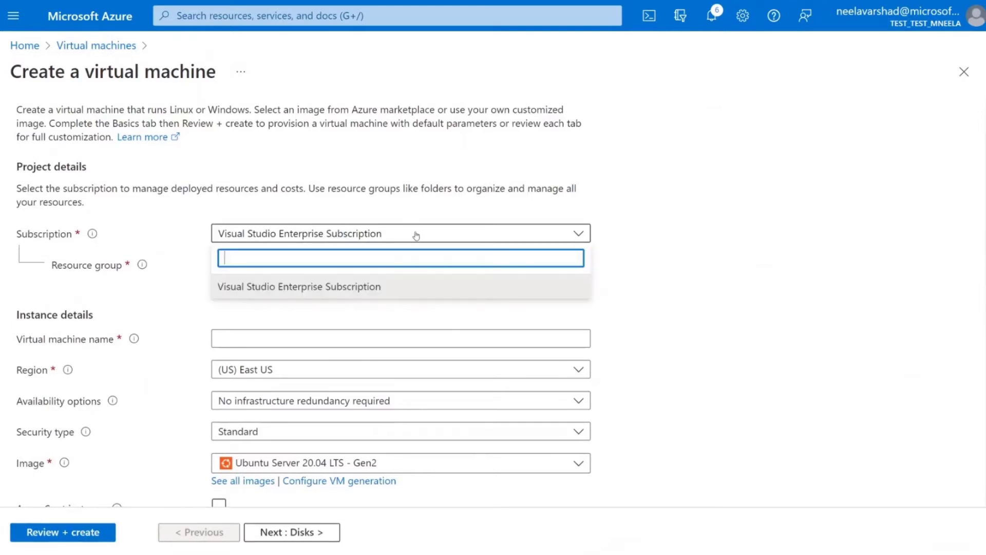
left_click(416, 235)
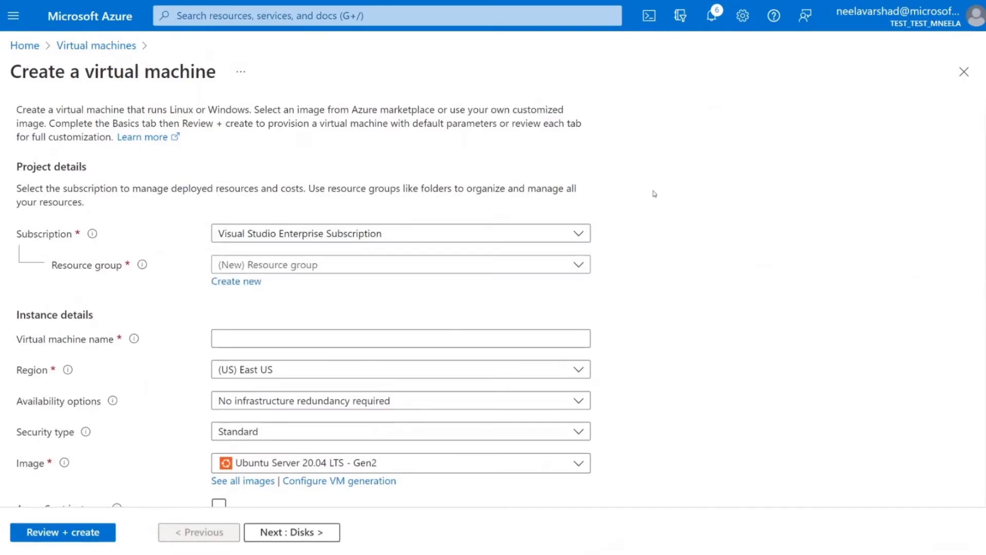
scroll(654, 194, "up", 2)
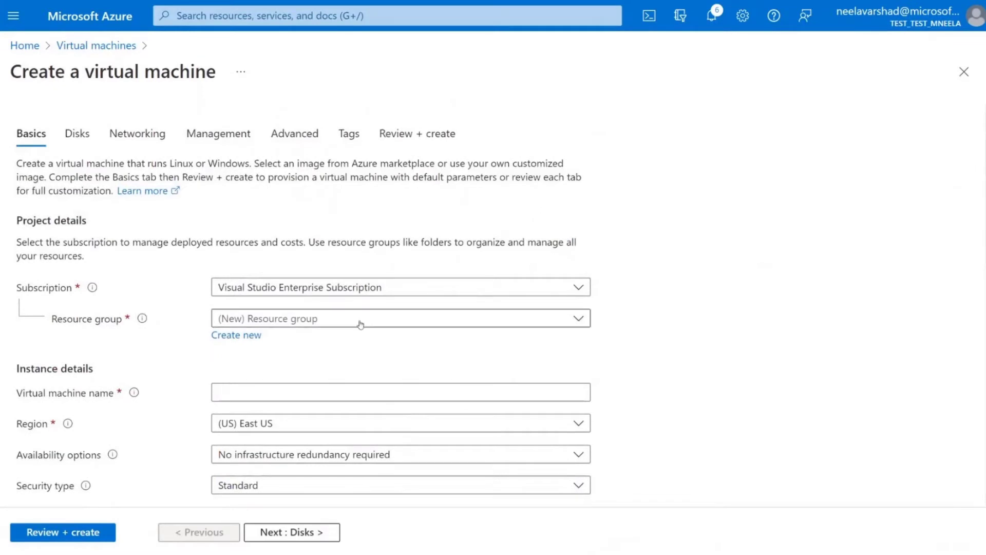
left_click(269, 318)
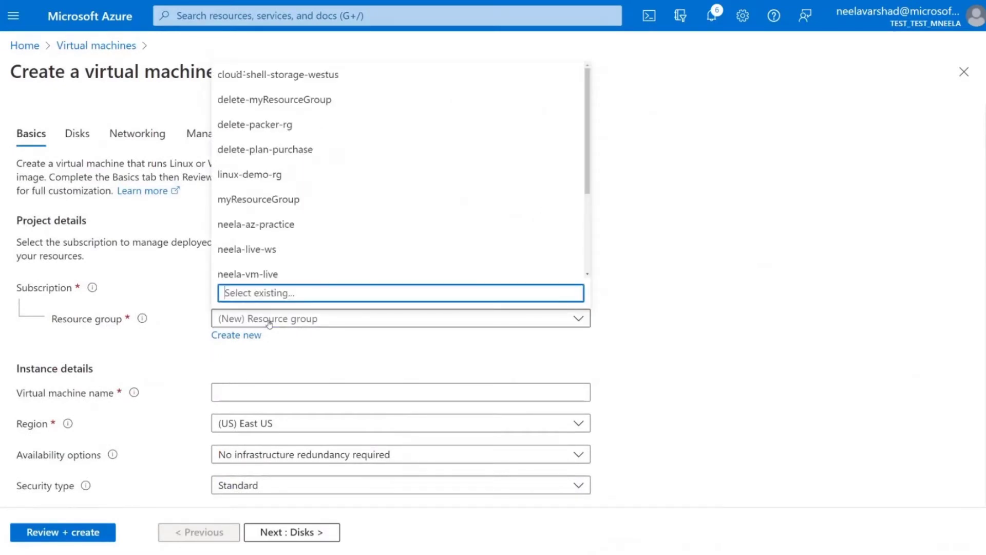
scroll(301, 270, "down", 3)
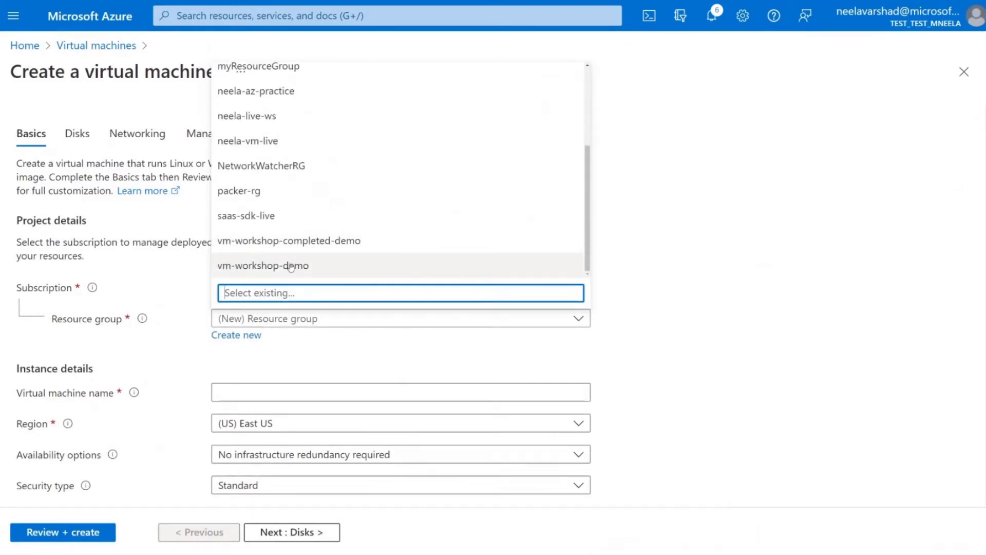
left_click(291, 266)
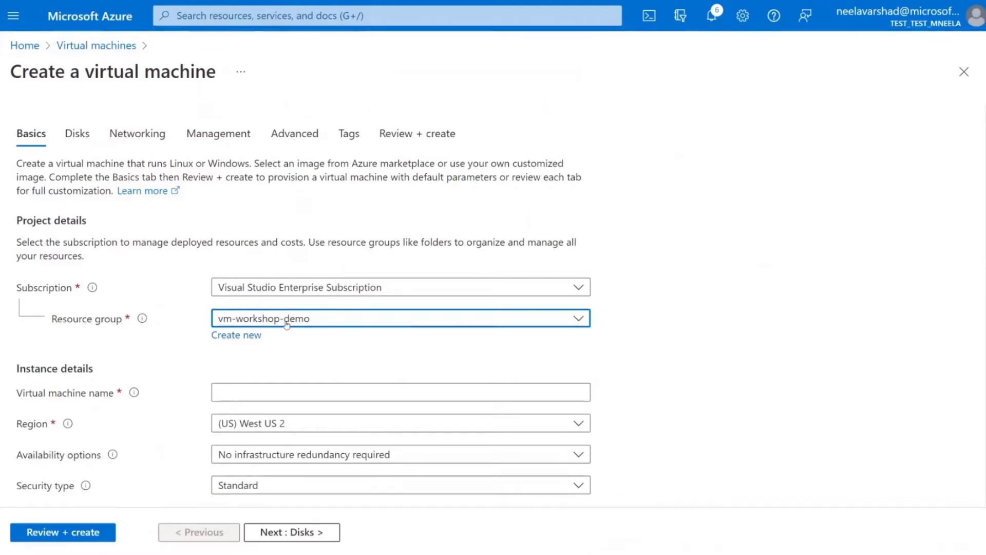
Step: Name the virtual machine linuxvm
scroll(302, 366, "down", 1)
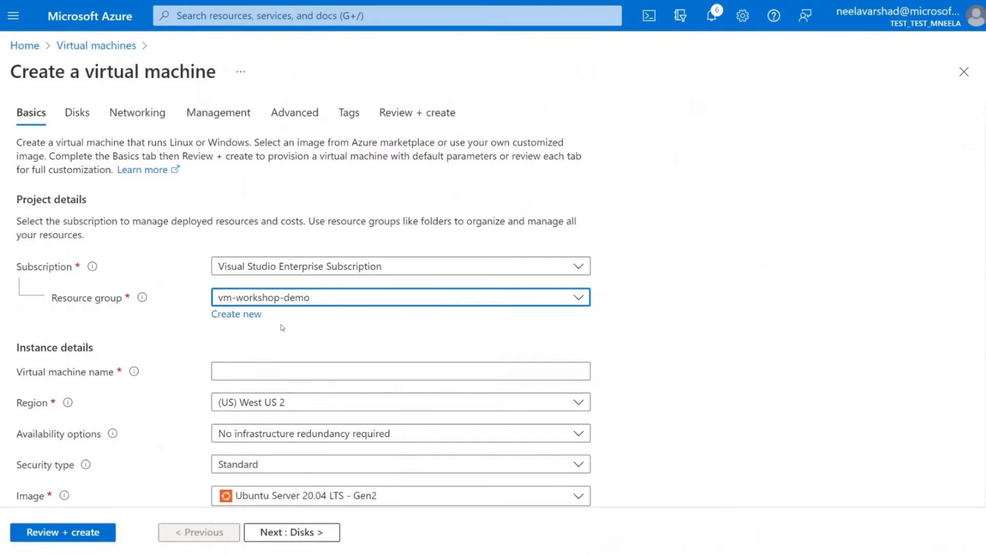
left_click(324, 367)
type("li")
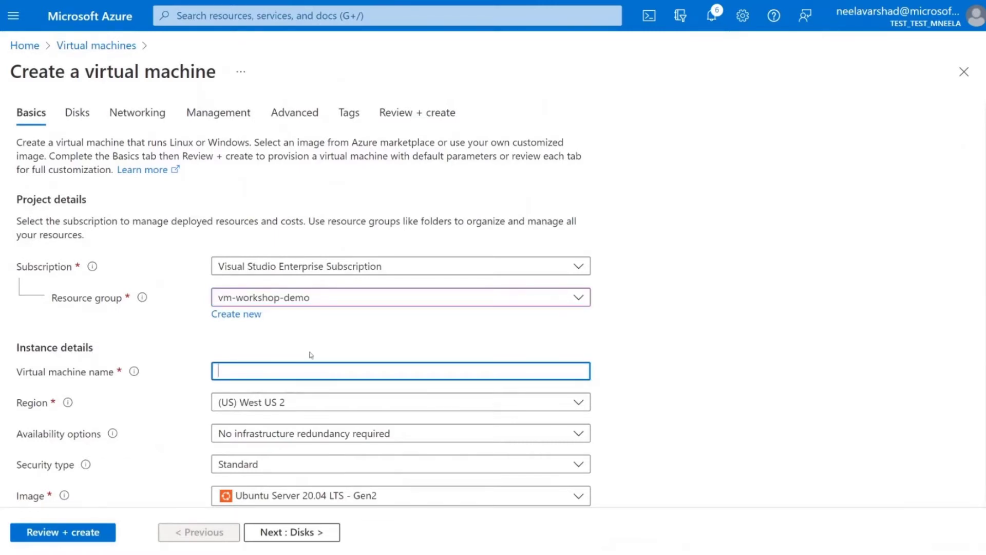
type("nuxvm")
left_click(660, 354)
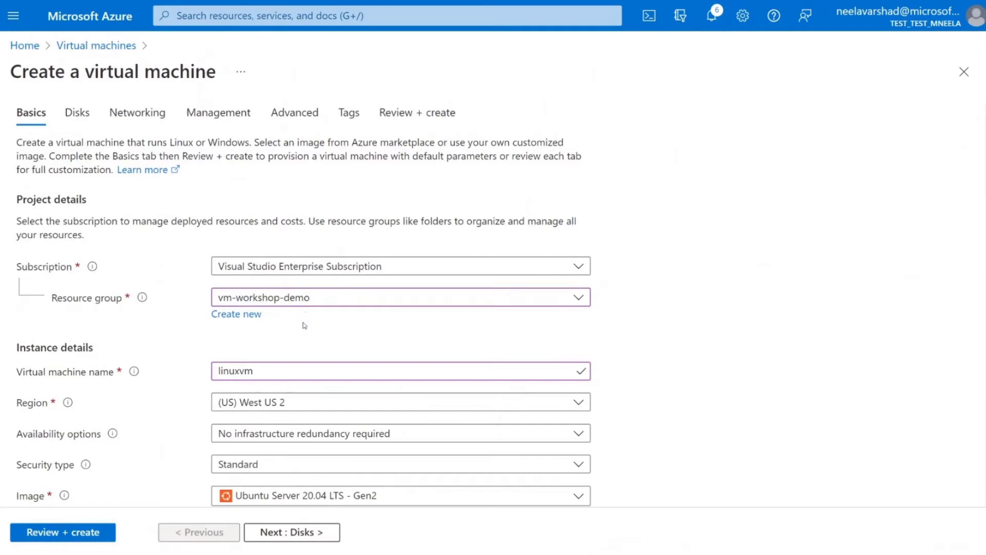
Step: Choose No infrastructure redundancy required as the availability option and Standard as the security type
scroll(262, 368, "down", 3)
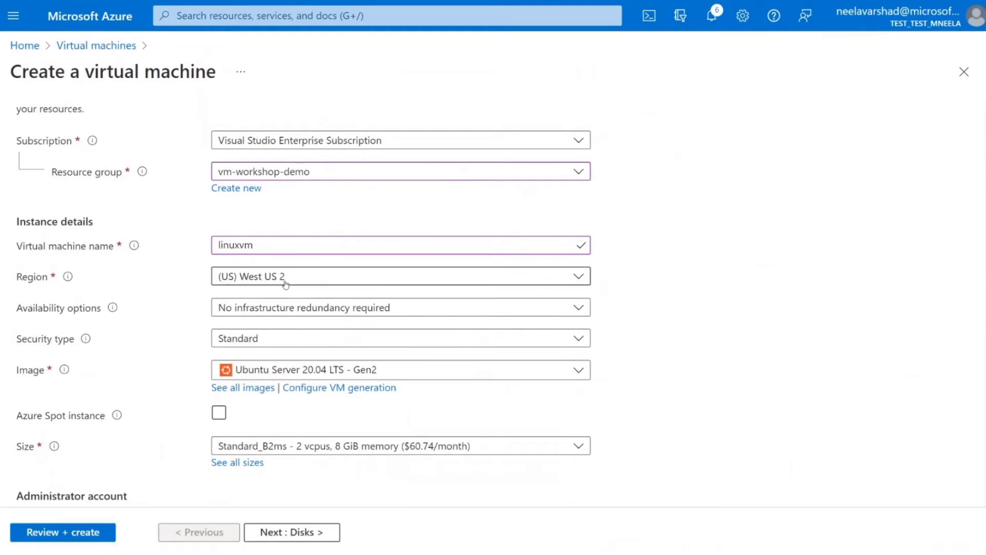
left_click(320, 315)
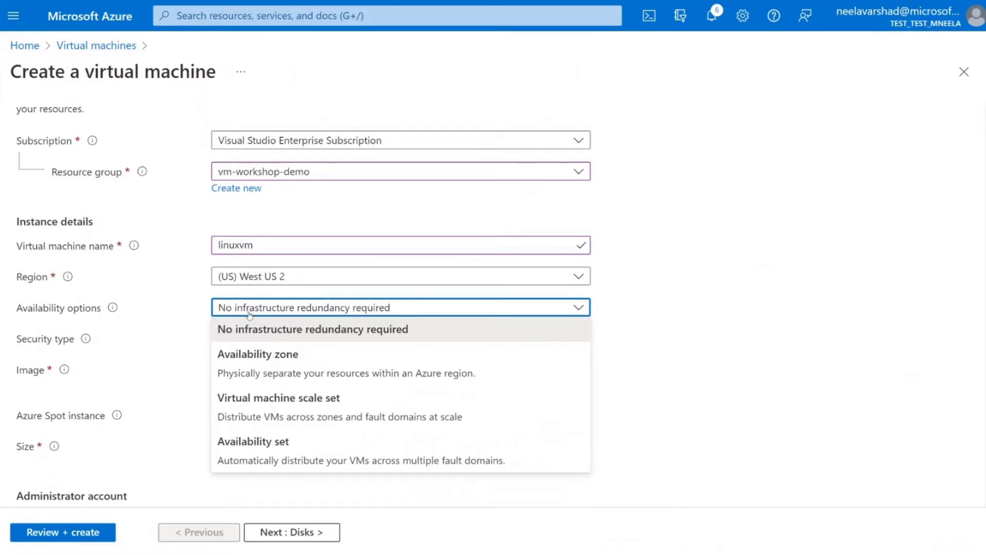
left_click(242, 328)
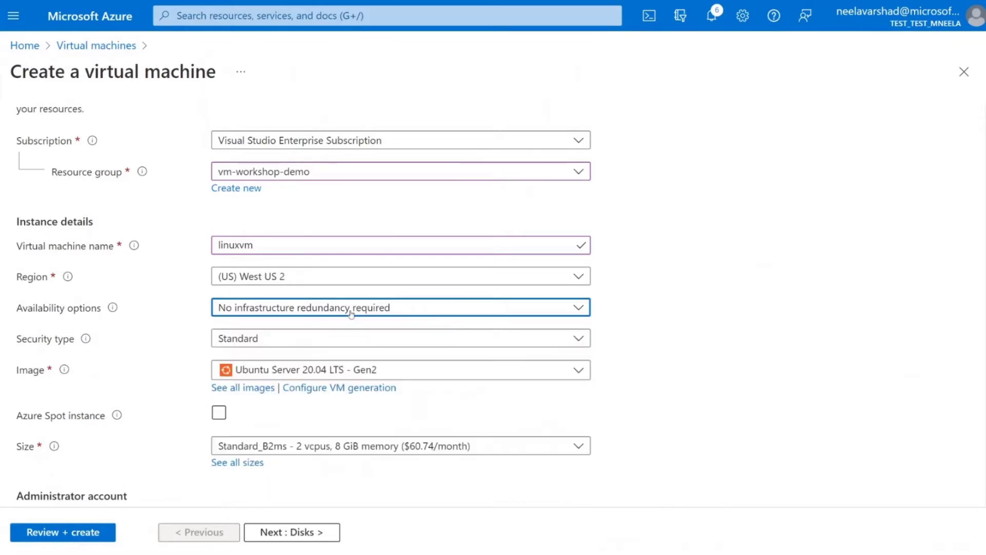
left_click(307, 343)
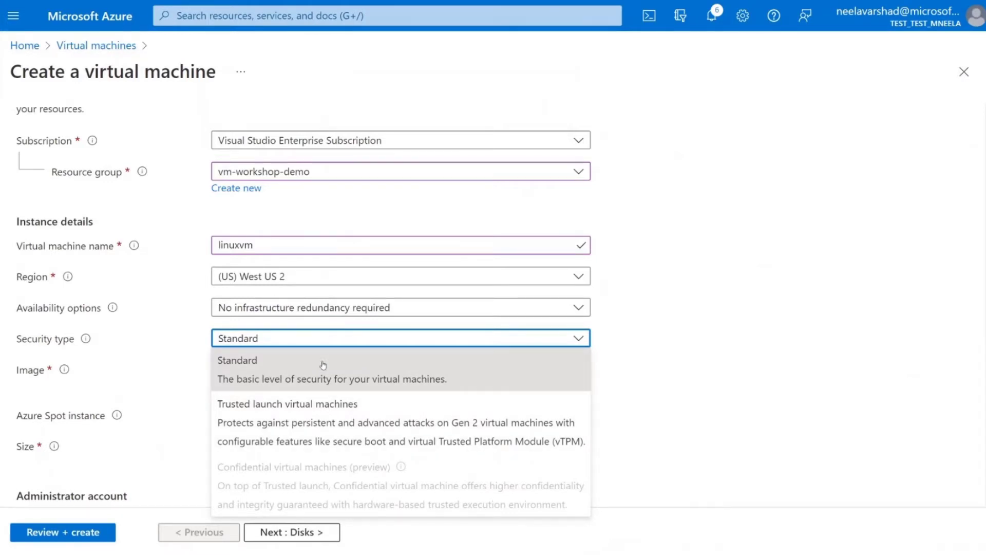
left_click(323, 365)
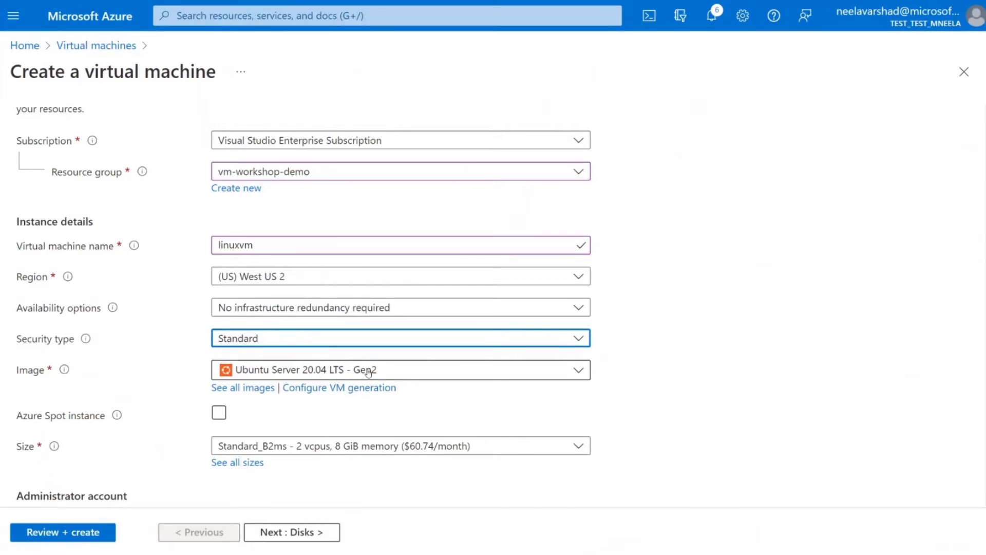
Step: Browse all Marketplace images, then examine the suggested images offered in the virtual machine form without changing the selection
left_click(258, 388)
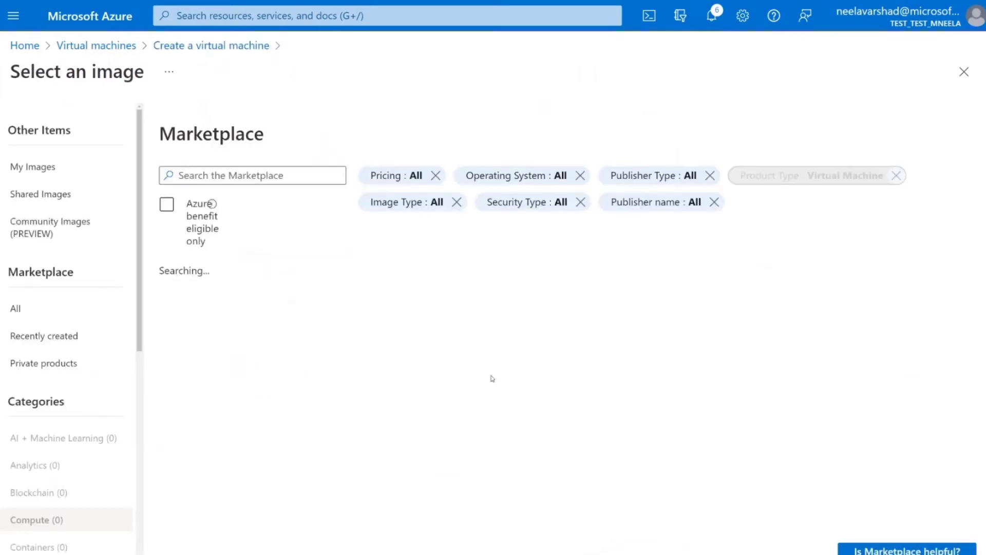
scroll(489, 379, "down", 3)
scroll(491, 380, "down", 7)
scroll(490, 380, "down", 13)
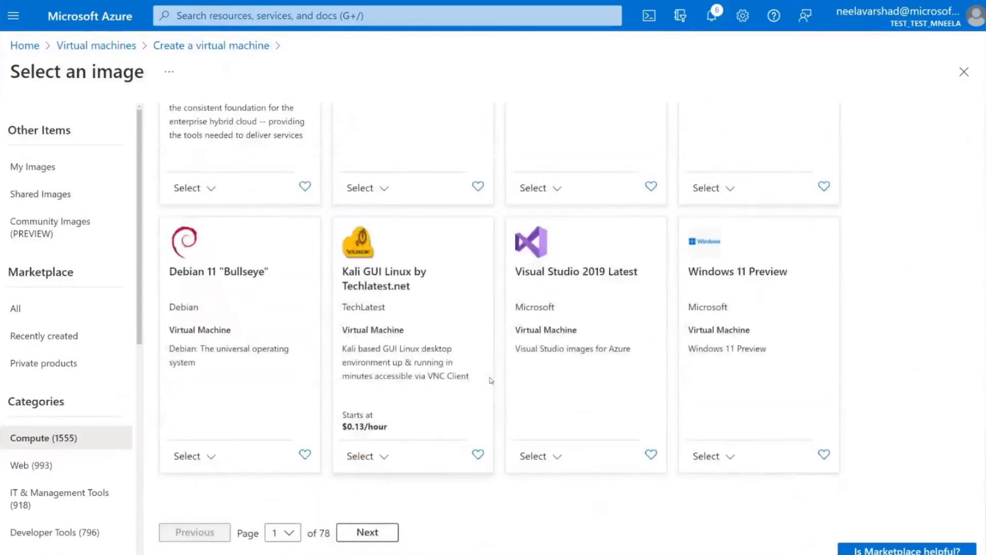
scroll(492, 380, "up", 20)
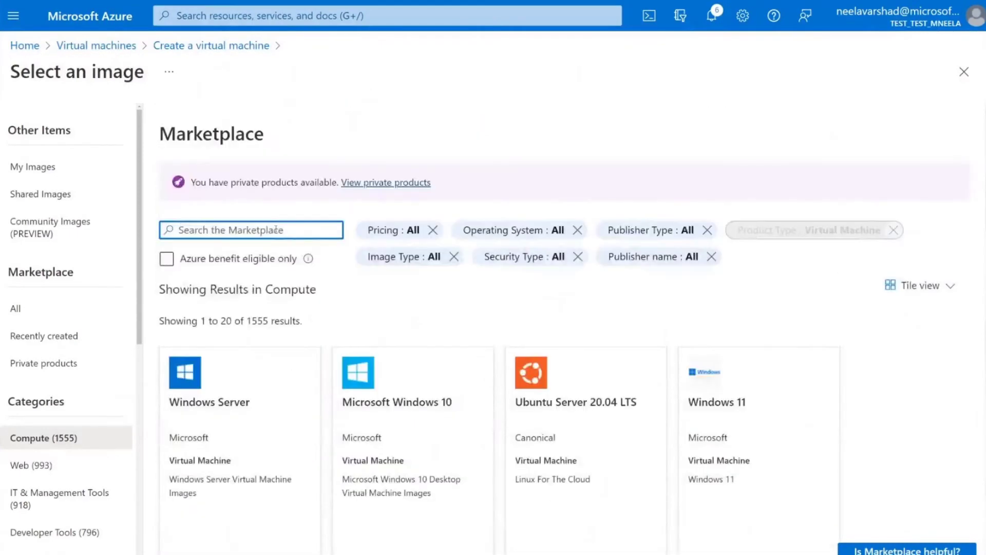
left_click(215, 47)
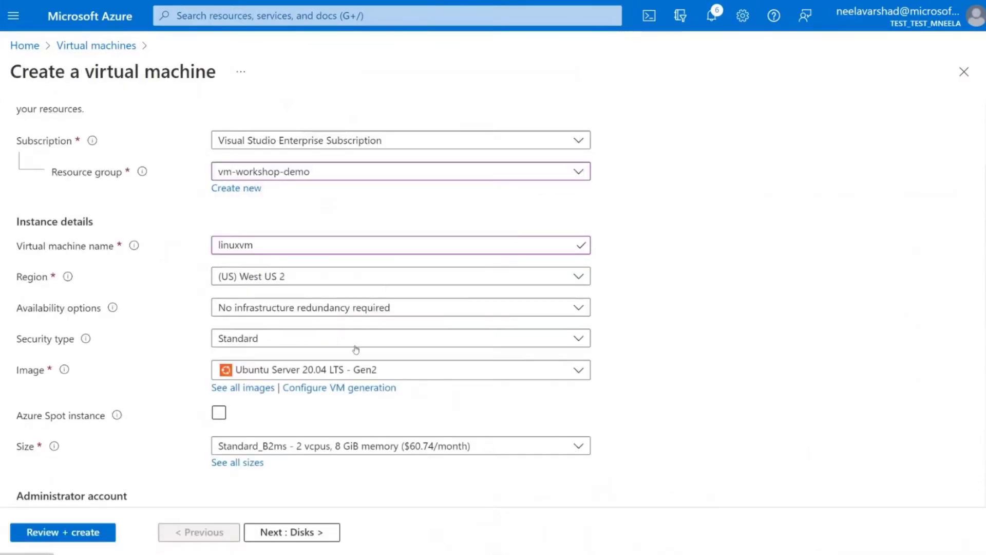
left_click(369, 379)
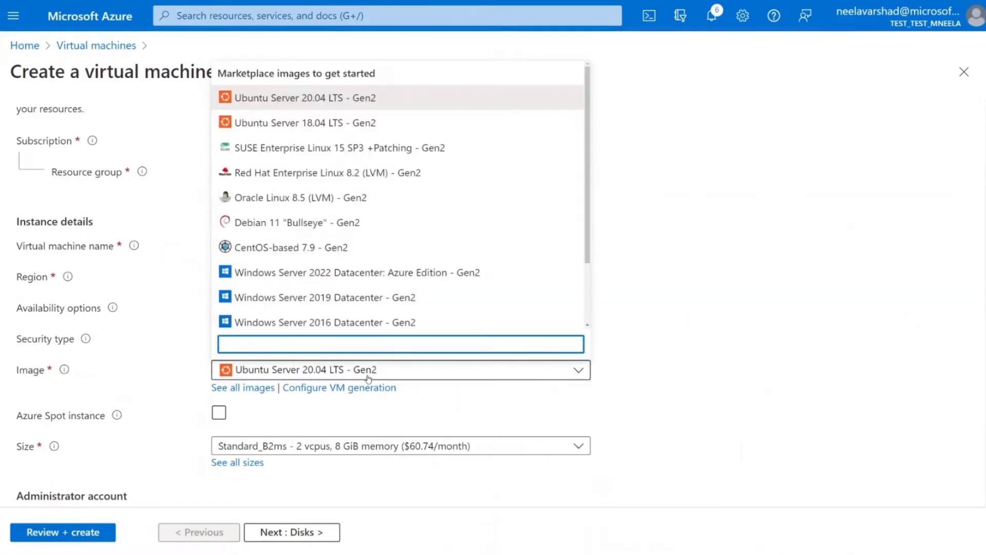
left_click(693, 268)
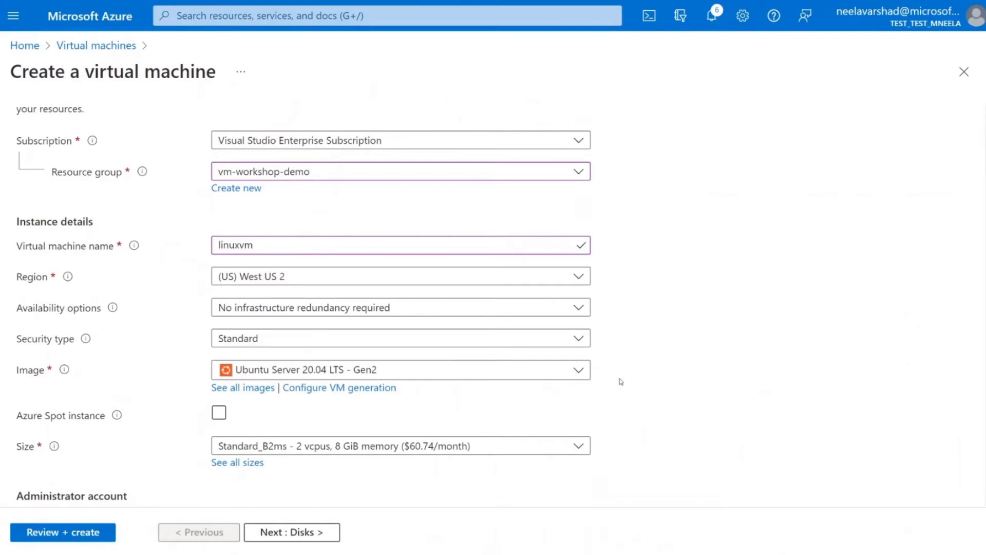
Step: Examine the recently used and recommended VM sizes and the full size list, keeping the current size
scroll(621, 381, "down", 2)
left_click(403, 302)
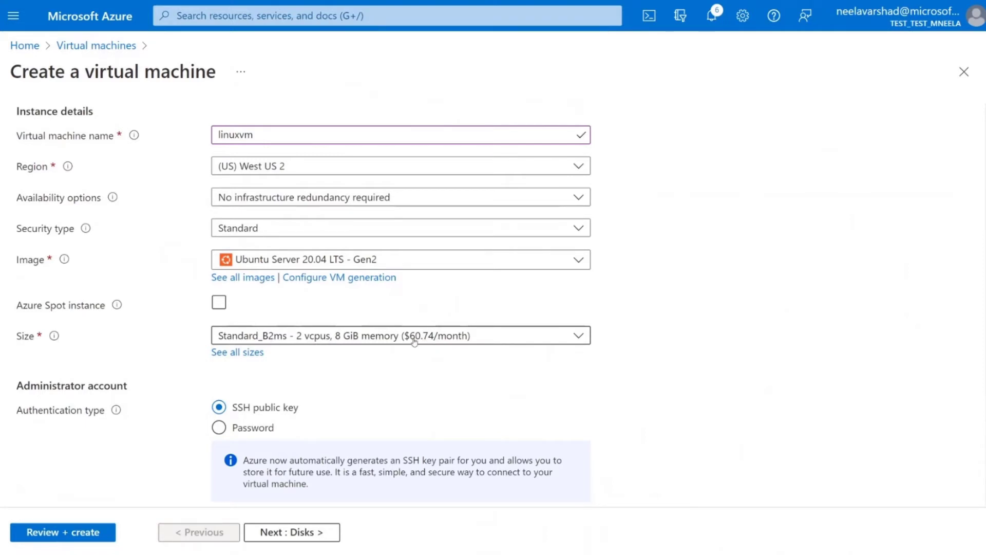
left_click(414, 342)
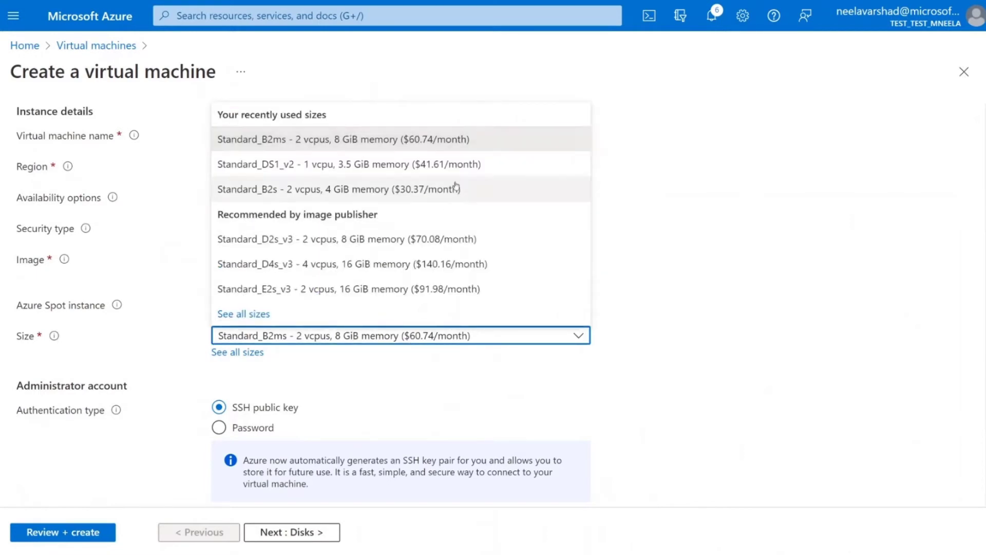
left_click(655, 184)
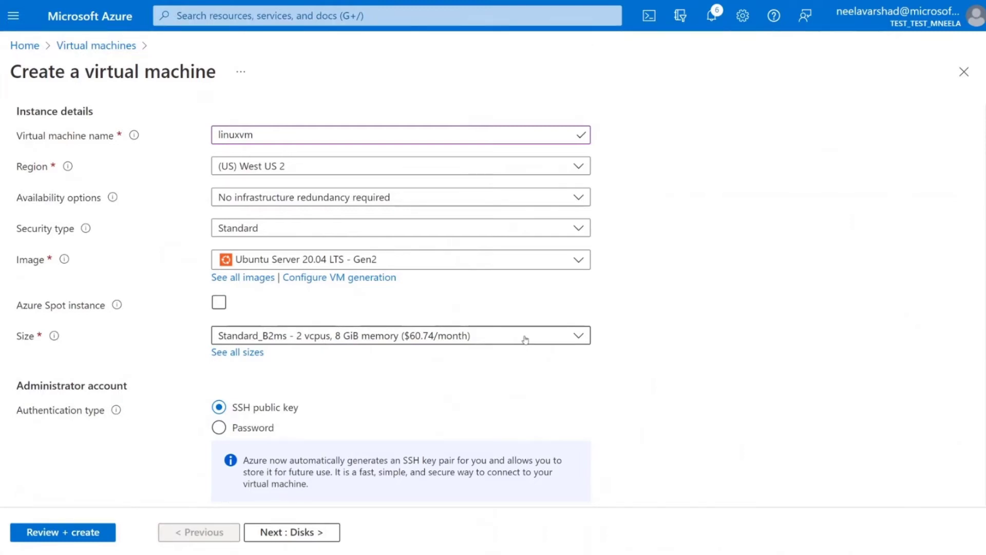
left_click(255, 360)
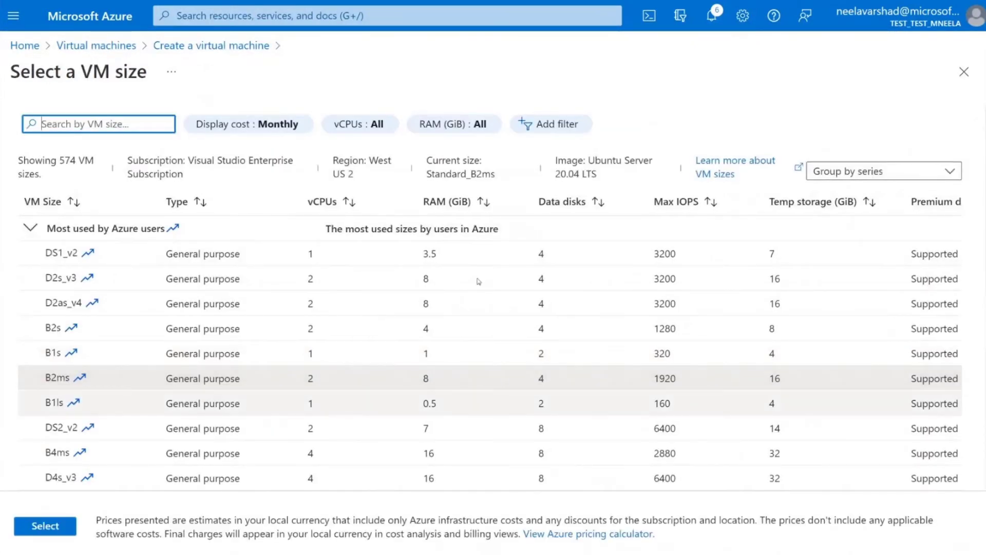
left_click(964, 73)
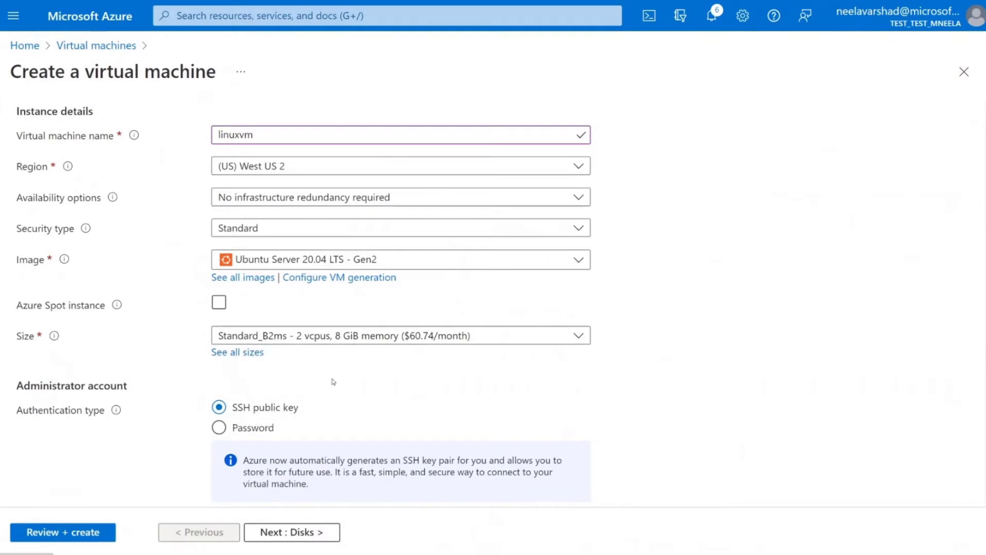
Step: Examine the password authentication fields and switch the administrator account's authentication type back to SSH public key
scroll(334, 384, "down", 2)
scroll(335, 384, "down", 3)
scroll(334, 384, "up", 1)
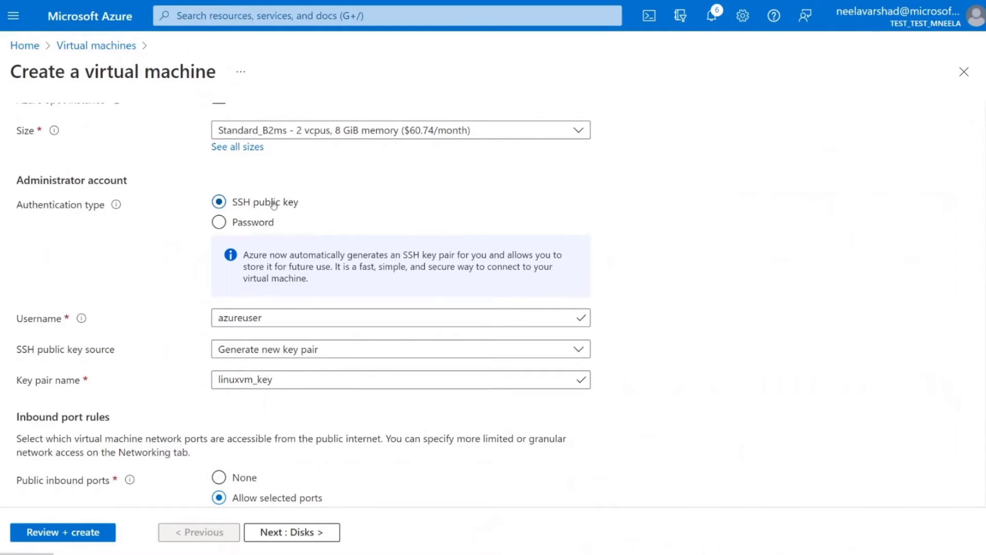
left_click(268, 223)
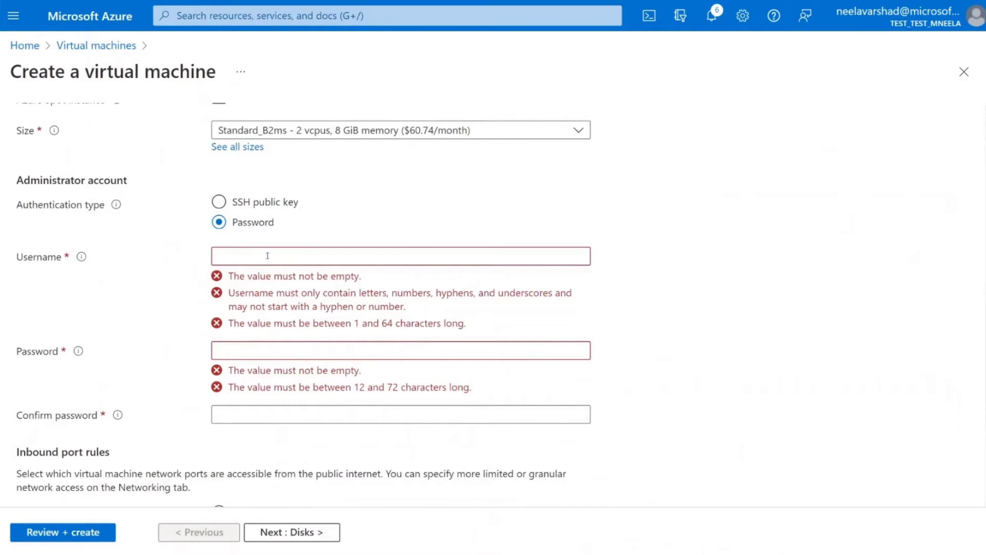
left_click(261, 205)
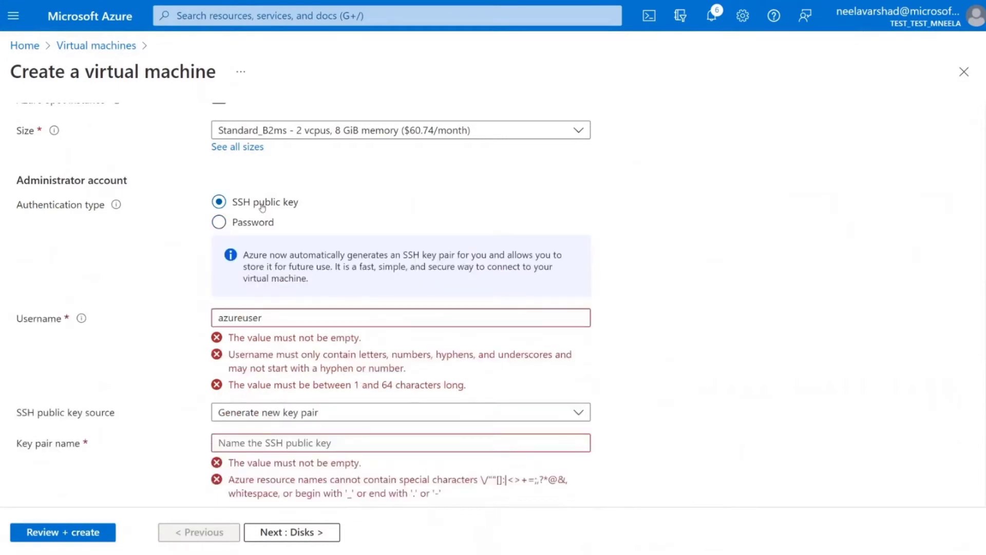
Step: Copy the virtual machine name linuxvm into the empty SSH key pair name
scroll(708, 245, "down", 1)
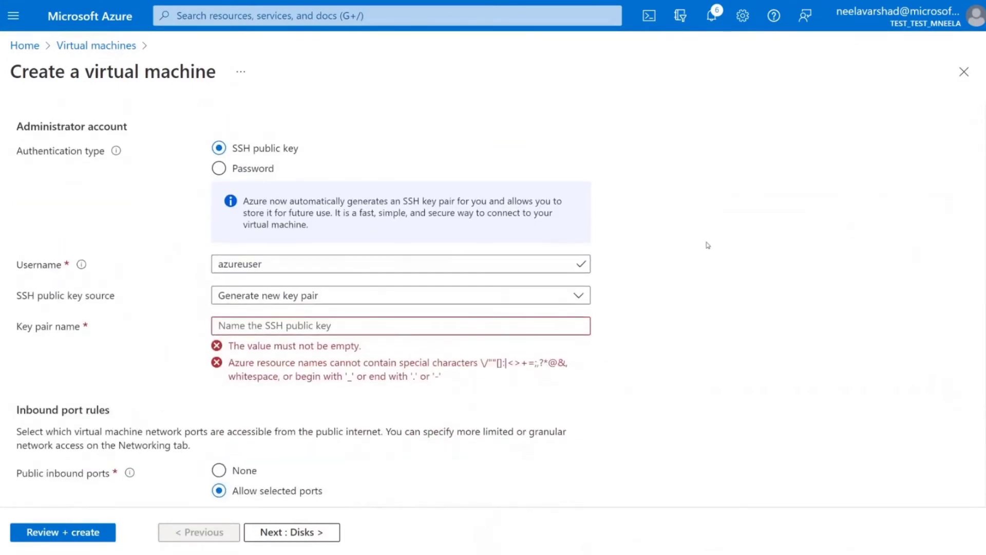
scroll(708, 245, "down", 2)
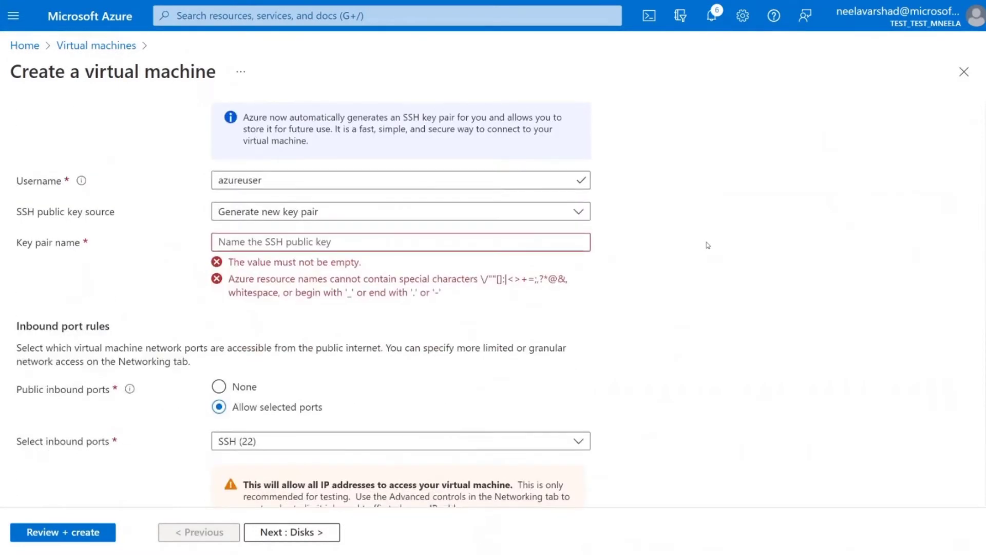
left_click(350, 242)
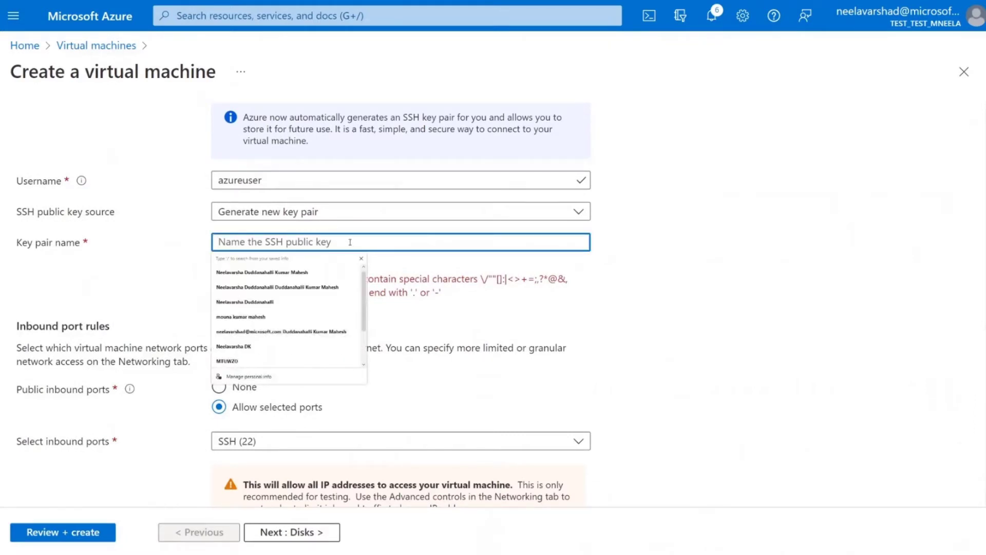
scroll(350, 242, "up", 1)
scroll(350, 242, "up", 6)
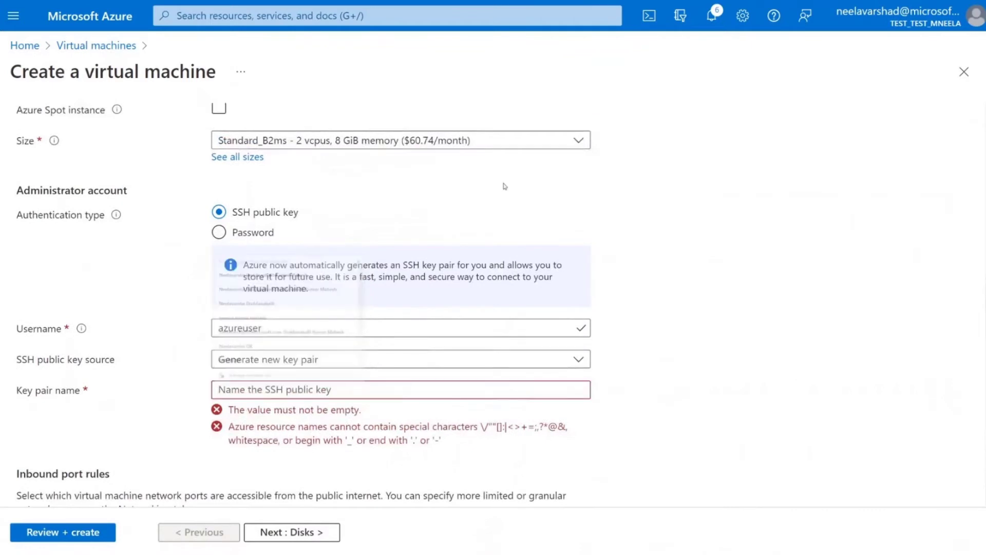
left_click_drag(348, 229, 162, 233)
key("ctrl+c")
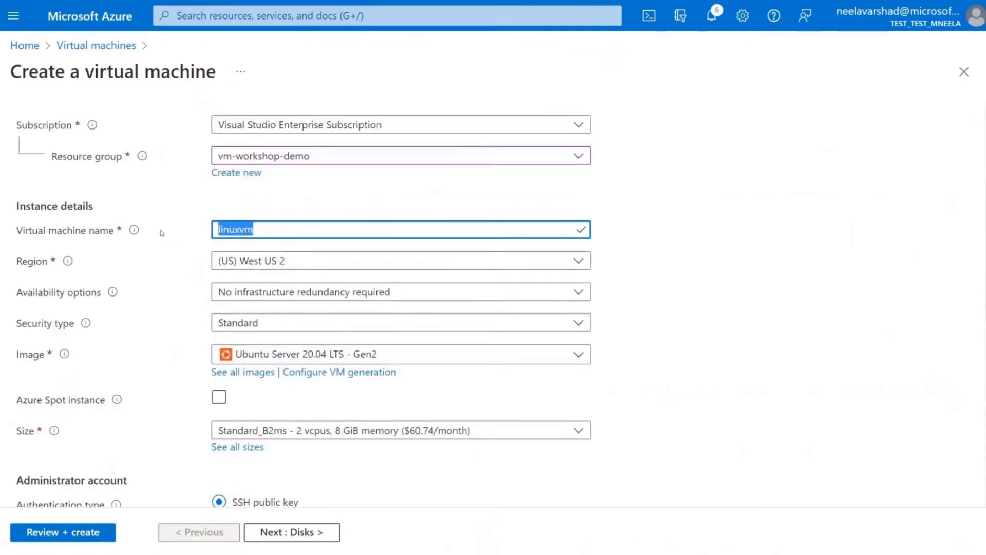
left_click(736, 281)
scroll(735, 281, "down", 4)
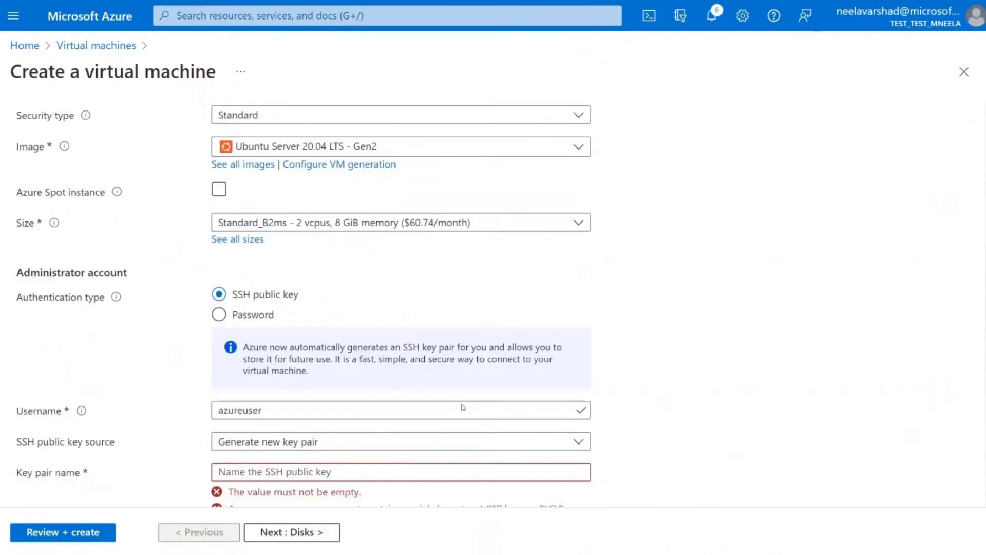
left_click(384, 478)
key("ctrl+v")
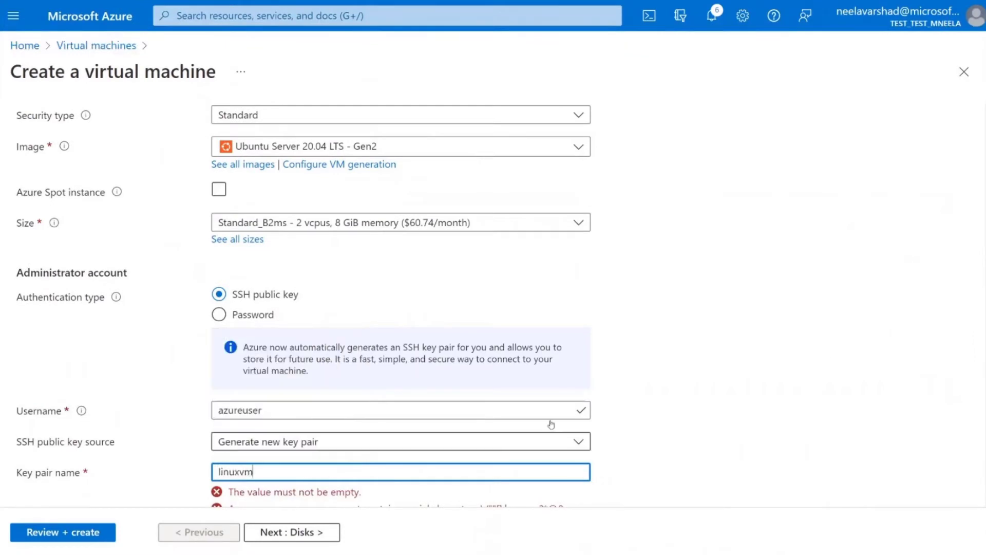
Step: Extend the SSH key pair name with key so that it reads linuxvmkey
scroll(778, 386, "down", 3)
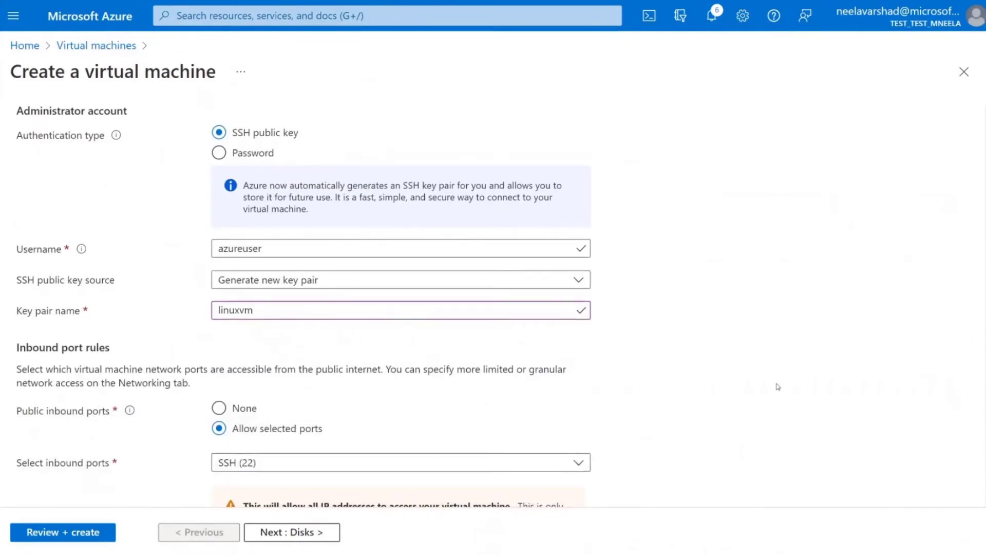
left_click(275, 307)
type("key")
left_click(695, 311)
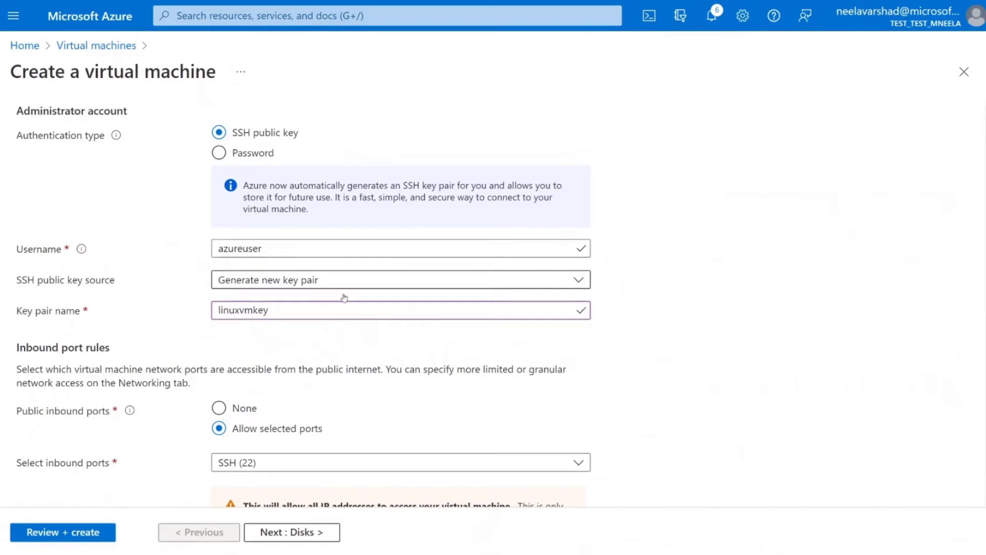
Step: Allow HTTP (80) as a public inbound port in addition to SSH (22)
scroll(323, 400, "down", 2)
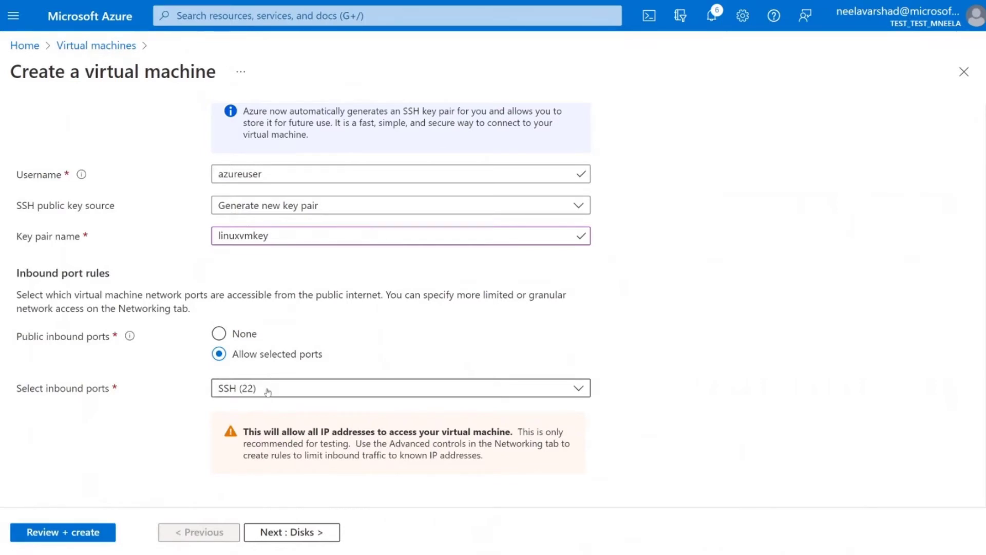
scroll(267, 391, "down", 1)
left_click(277, 374)
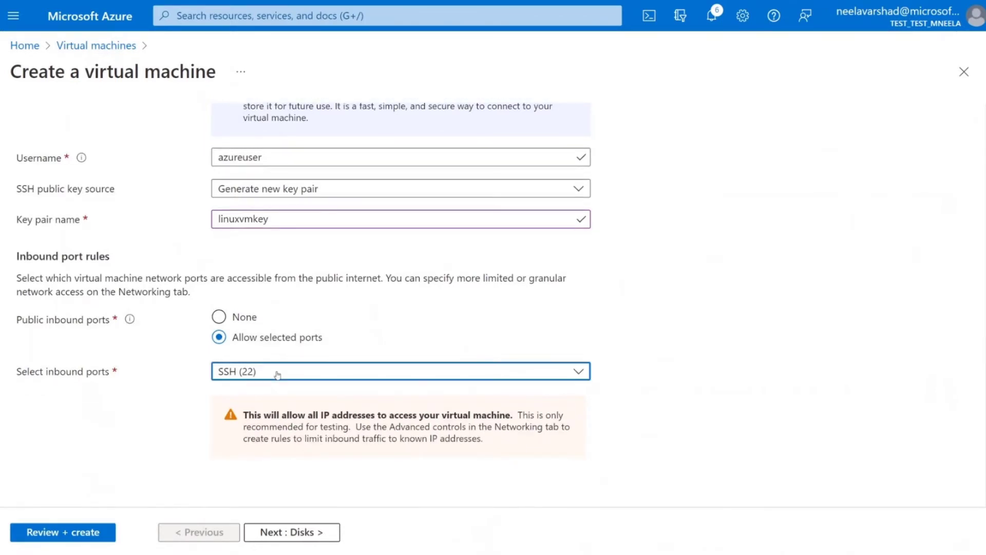
left_click(255, 304)
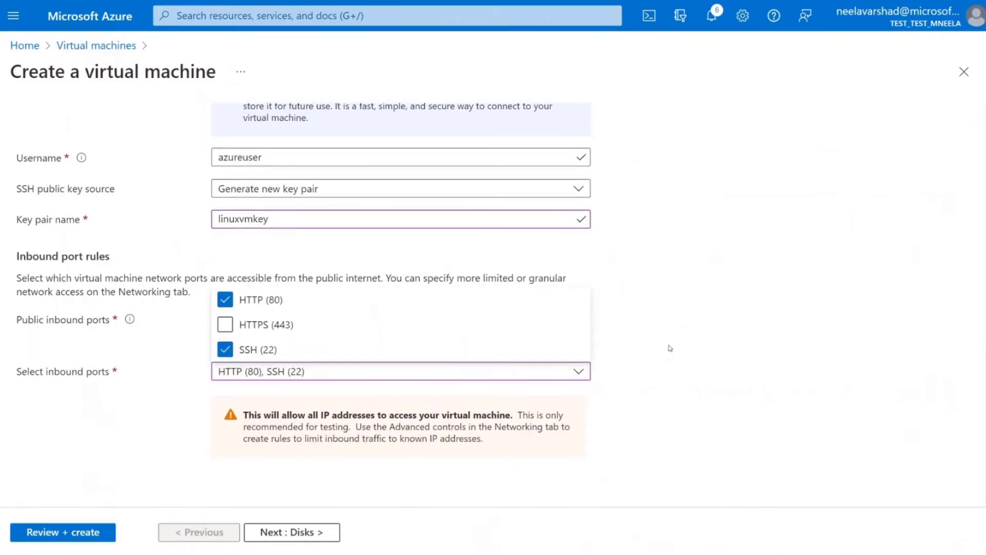
left_click(670, 348)
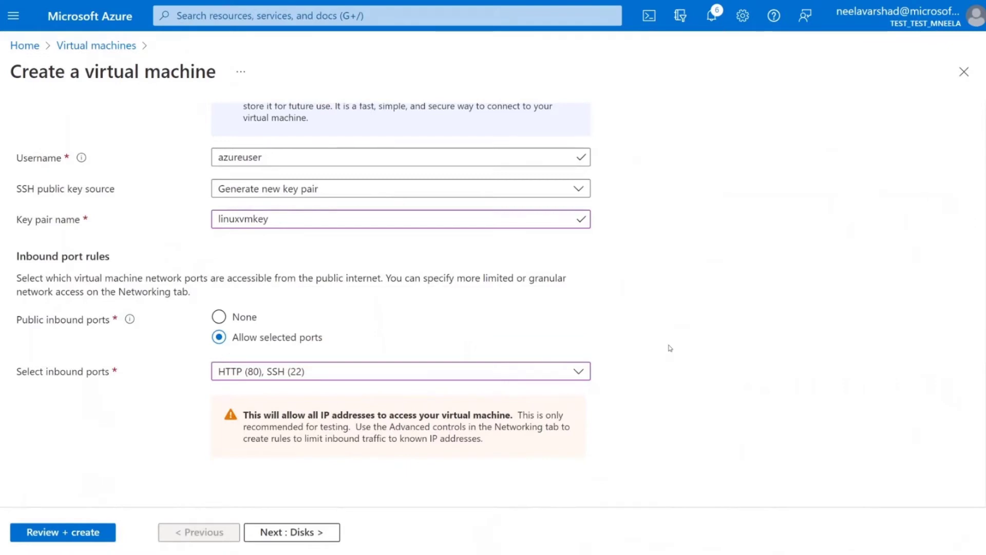
Step: Proceed to the disk settings and set the OS disk type to locally-redundant Standard HDD
left_click(300, 534)
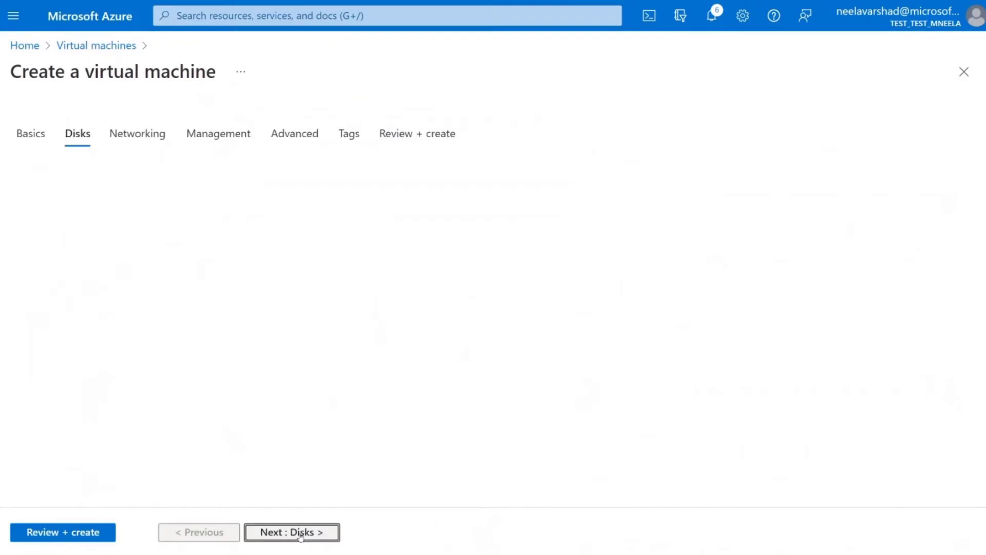
left_click(278, 224)
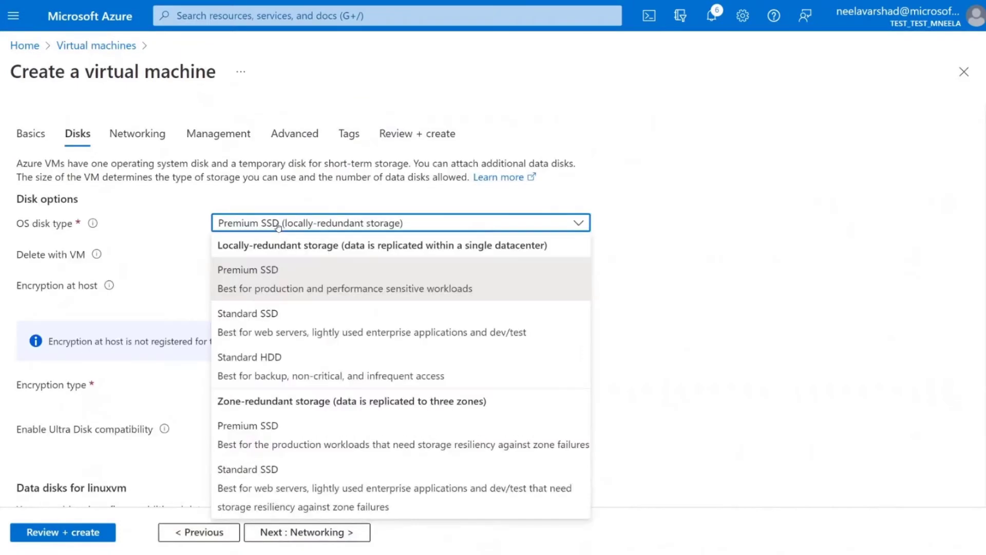
left_click(291, 368)
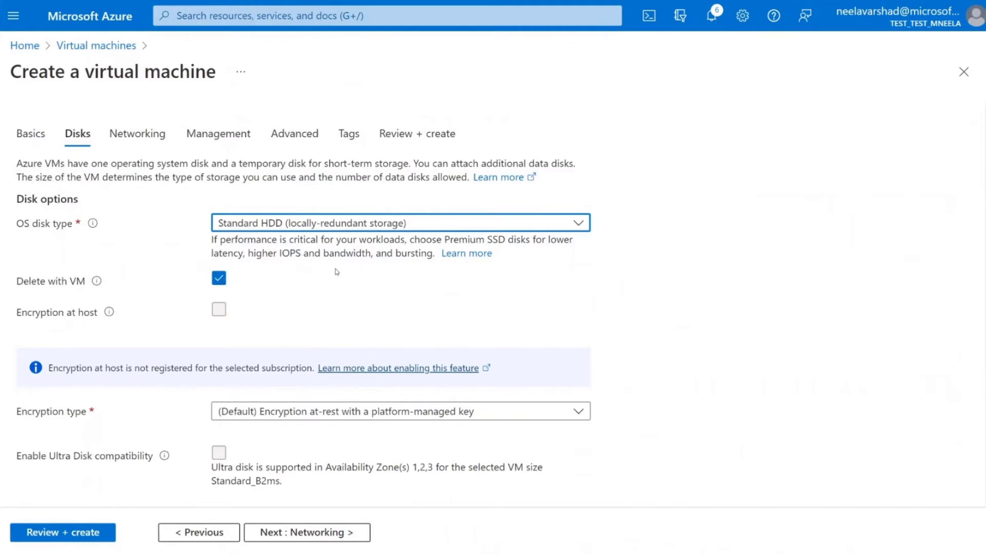
Step: Examine the remaining disk settings, including the encryption type choices and data disks, keeping the default platform-managed key
scroll(376, 265, "down", 4)
scroll(375, 265, "up", 4)
scroll(375, 262, "down", 3)
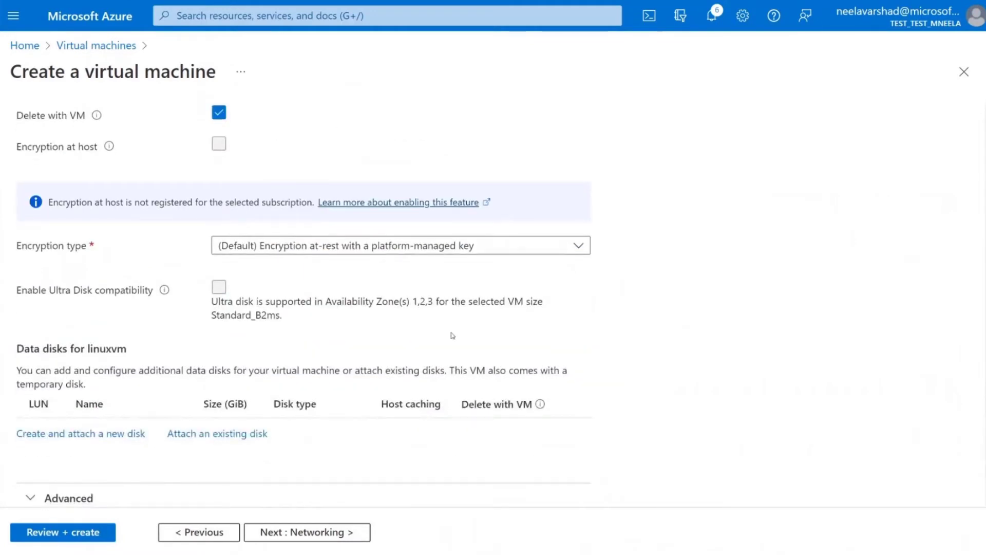
scroll(452, 335, "down", 1)
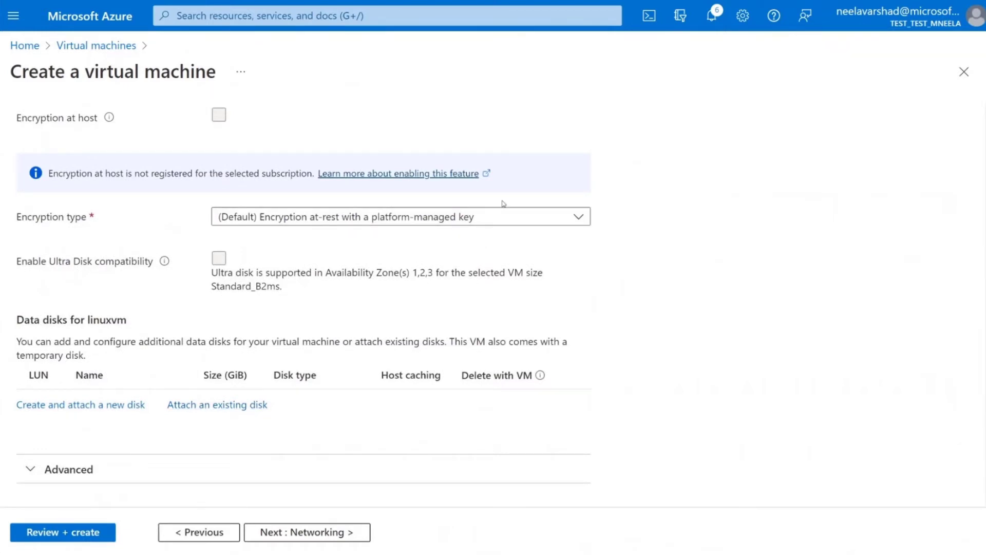
left_click(451, 221)
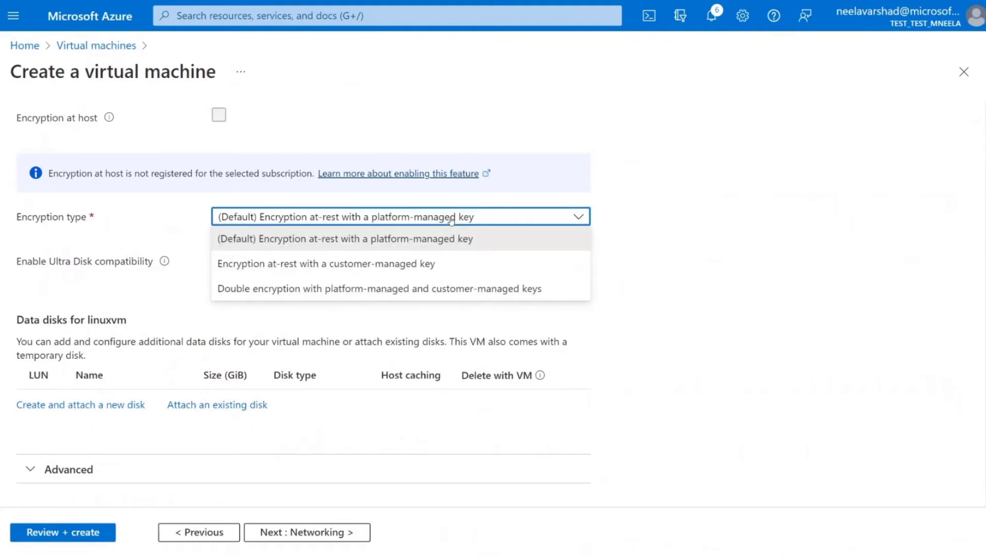
left_click(693, 217)
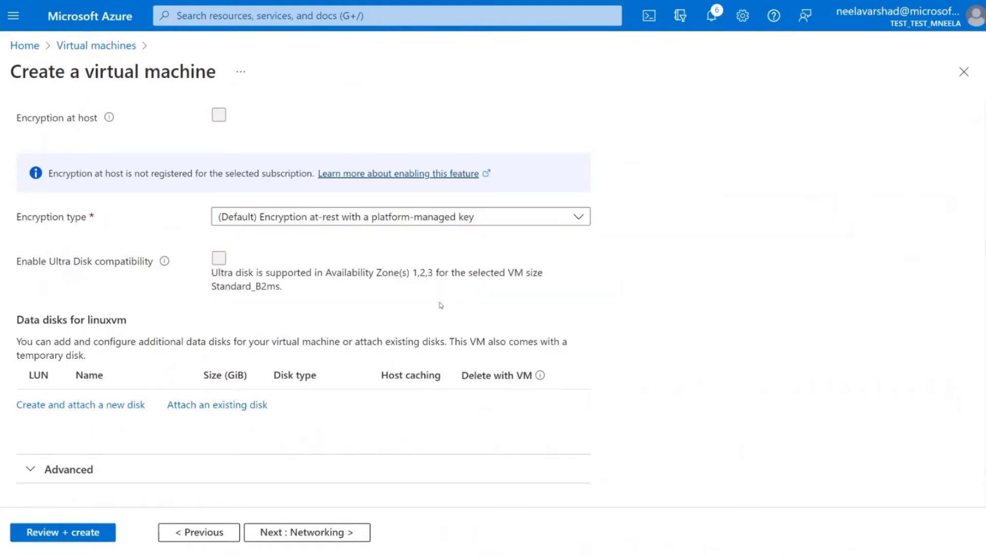
Step: Proceed to the networking settings and examine the virtual network, subnet, public IP, inbound port and load balancing options
left_click(306, 531)
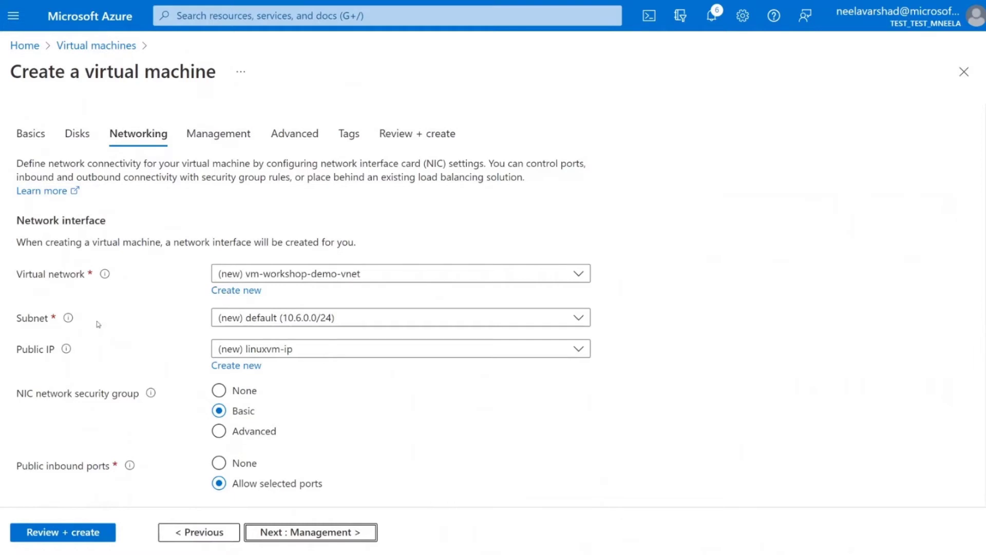
scroll(100, 326, "down", 2)
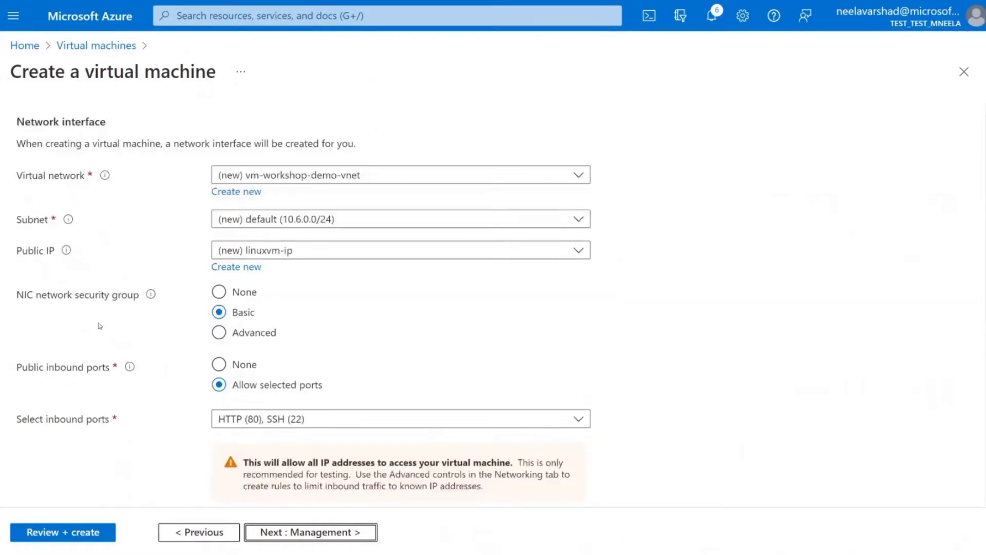
scroll(103, 297, "up", 2)
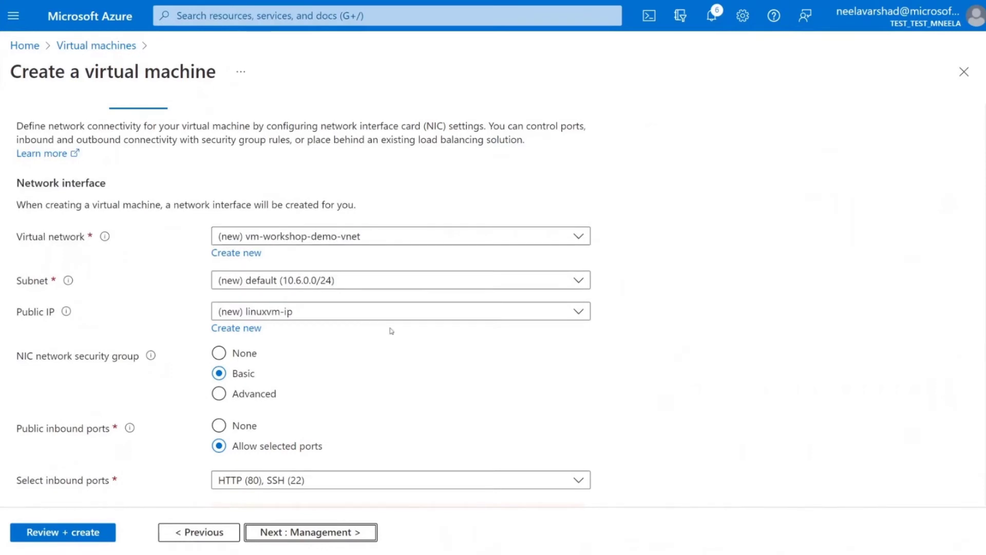
scroll(391, 331, "down", 1)
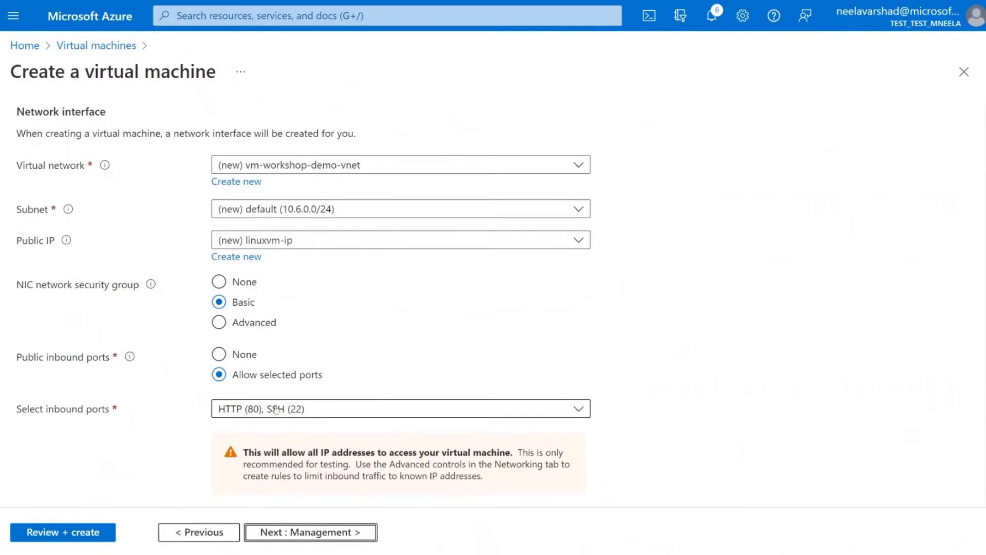
scroll(280, 416, "down", 2)
scroll(280, 416, "down", 2)
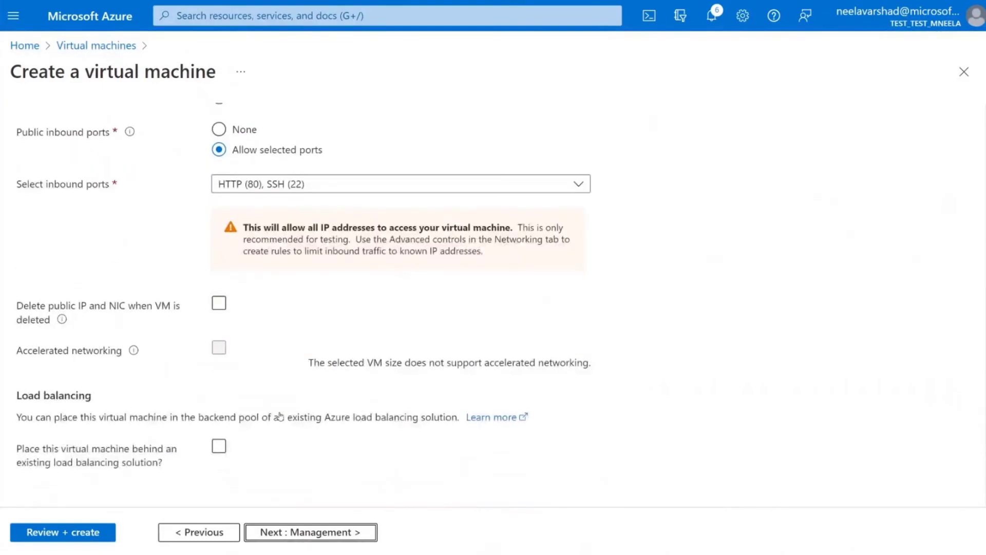
Step: Proceed to the management settings and examine the monitoring, identity, Azure AD, auto-shutdown, backup and guest OS update options
left_click(329, 533)
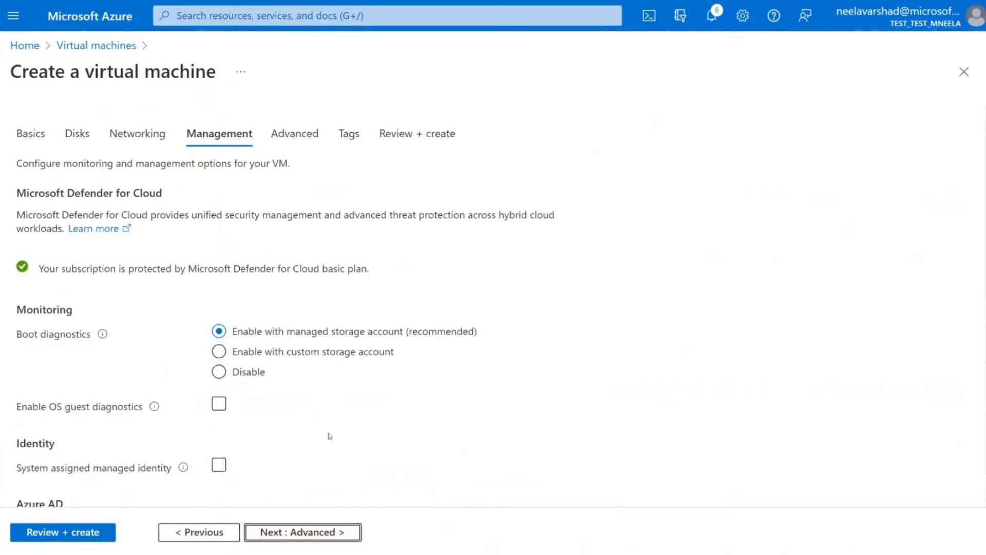
scroll(329, 436, "down", 1)
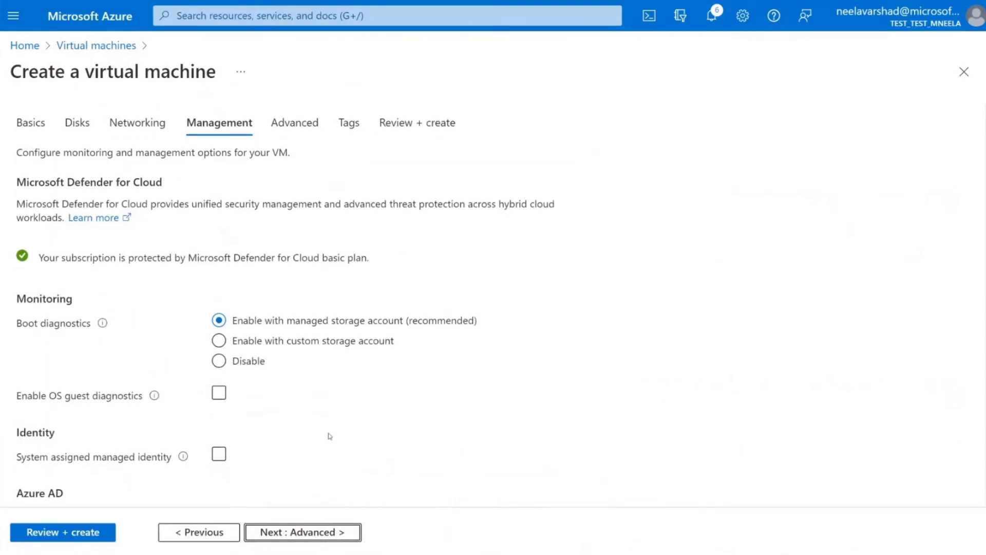
scroll(329, 435, "down", 2)
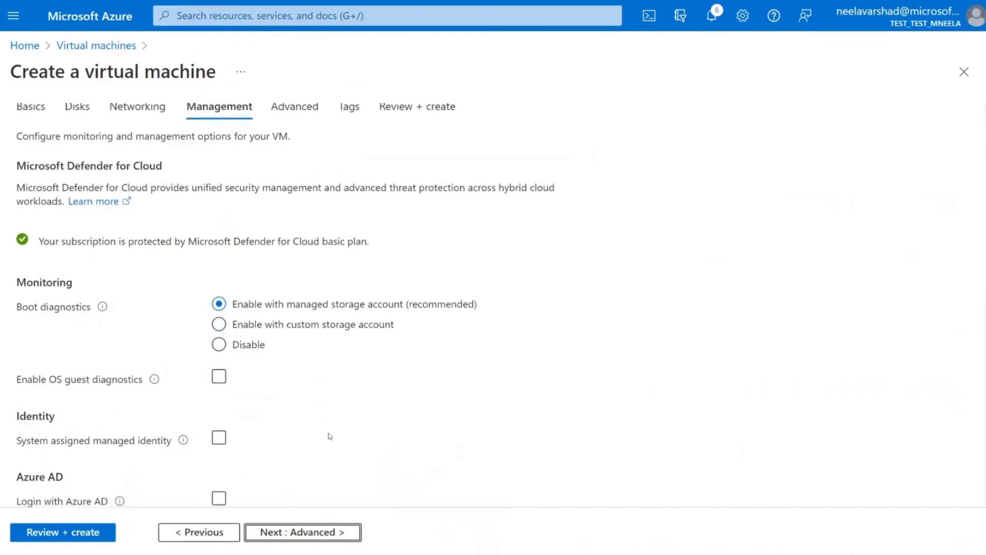
scroll(329, 436, "down", 3)
scroll(329, 436, "down", 3)
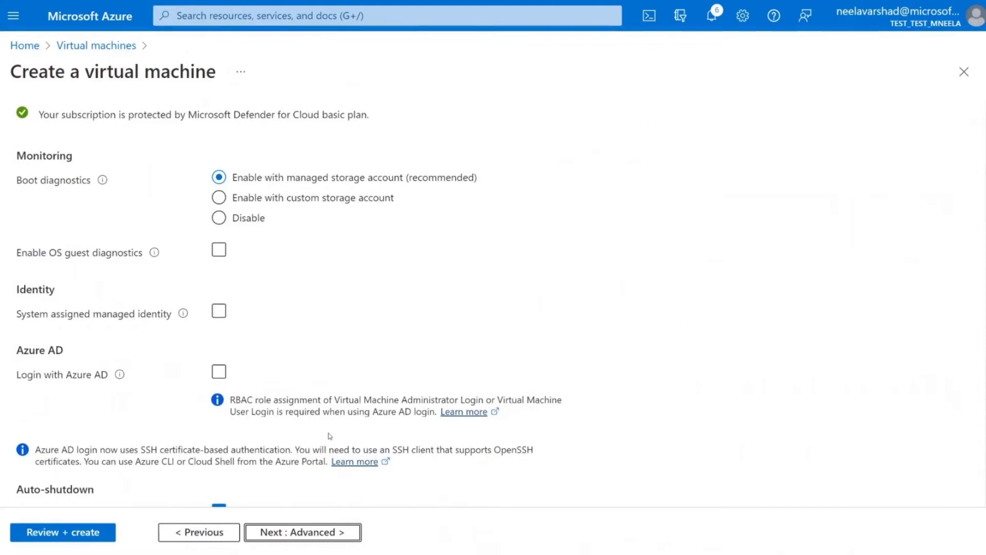
scroll(329, 436, "down", 2)
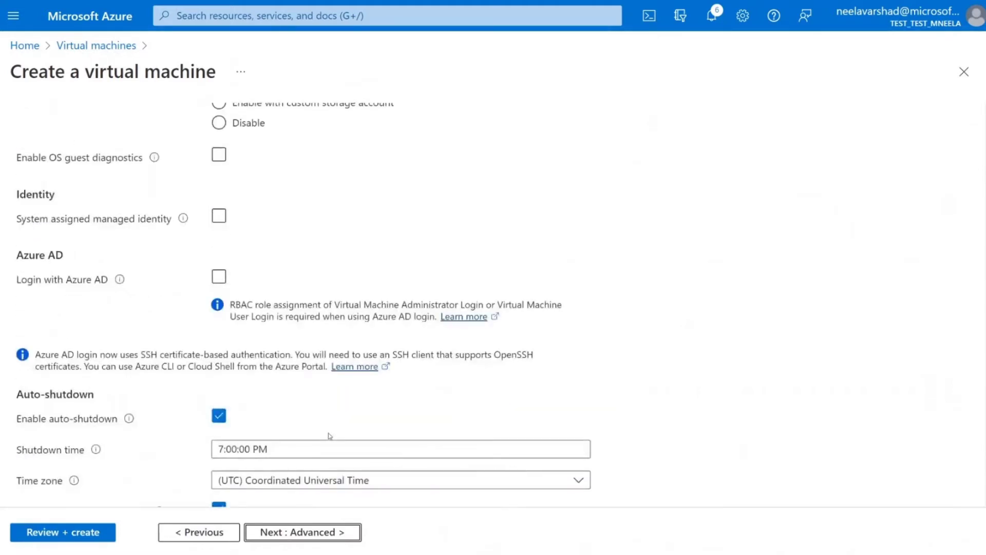
scroll(328, 432, "down", 2)
scroll(328, 462, "down", 2)
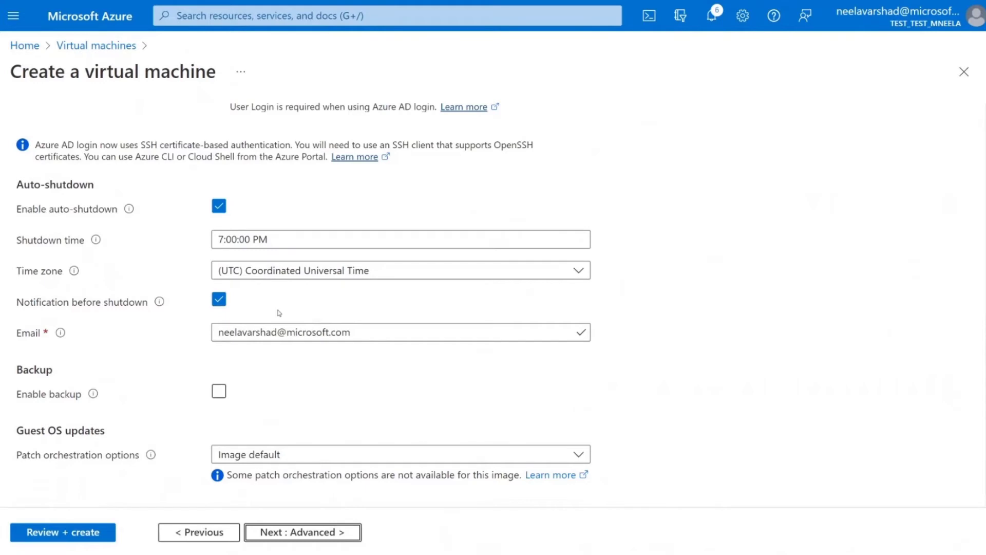
scroll(325, 416, "down", 1)
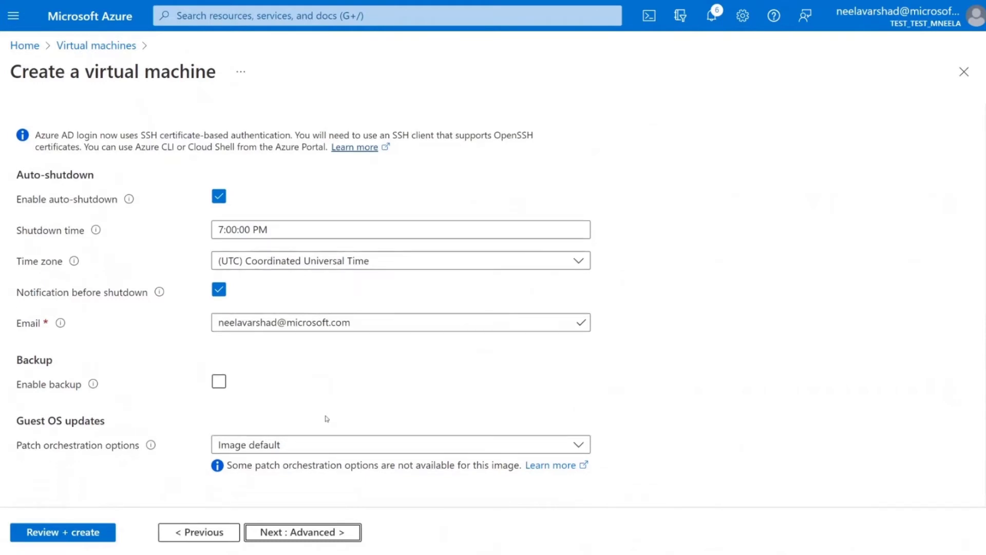
Step: Proceed to the advanced settings and choose the Custom Script For Linux extension for installation on the virtual machine
left_click(327, 534)
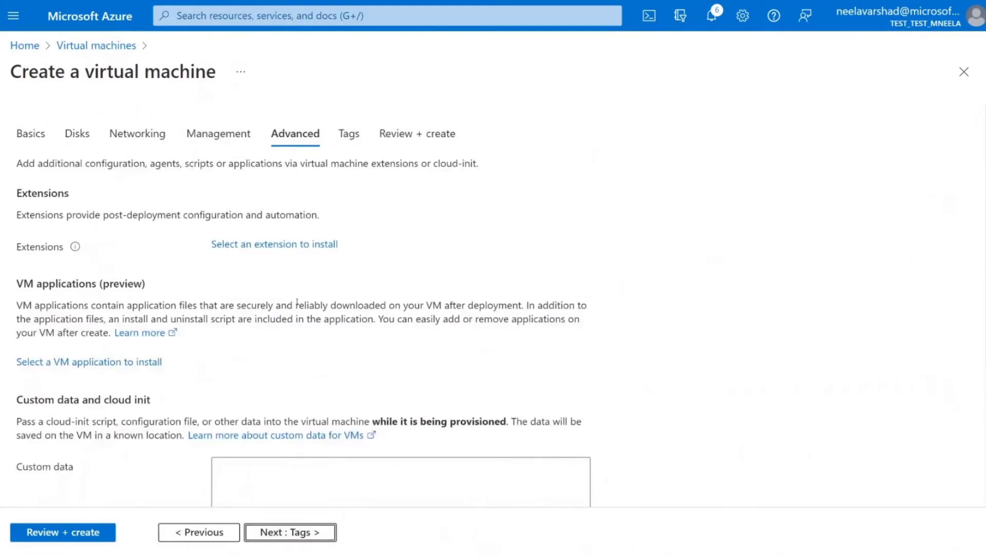
scroll(297, 301, "down", 2)
scroll(297, 301, "up", 2)
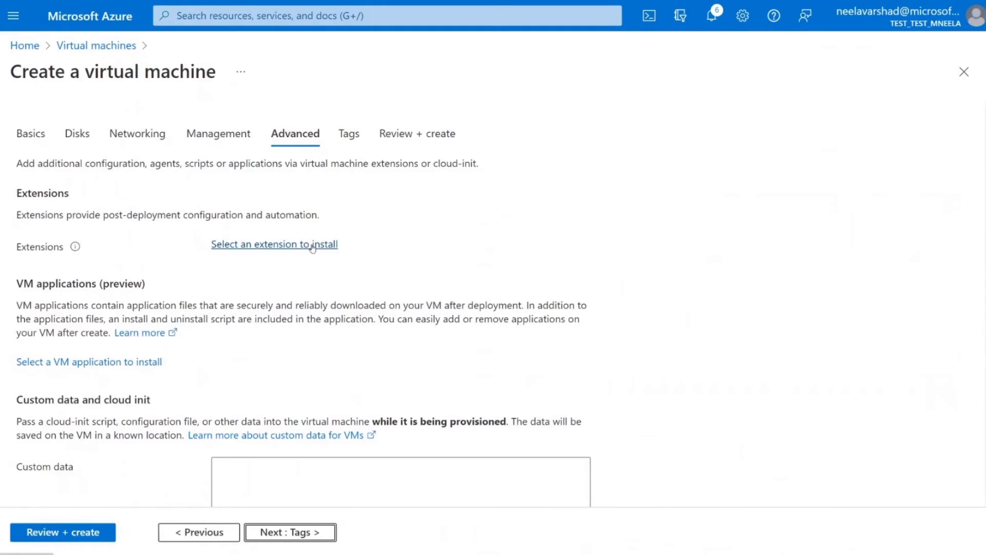
left_click(281, 249)
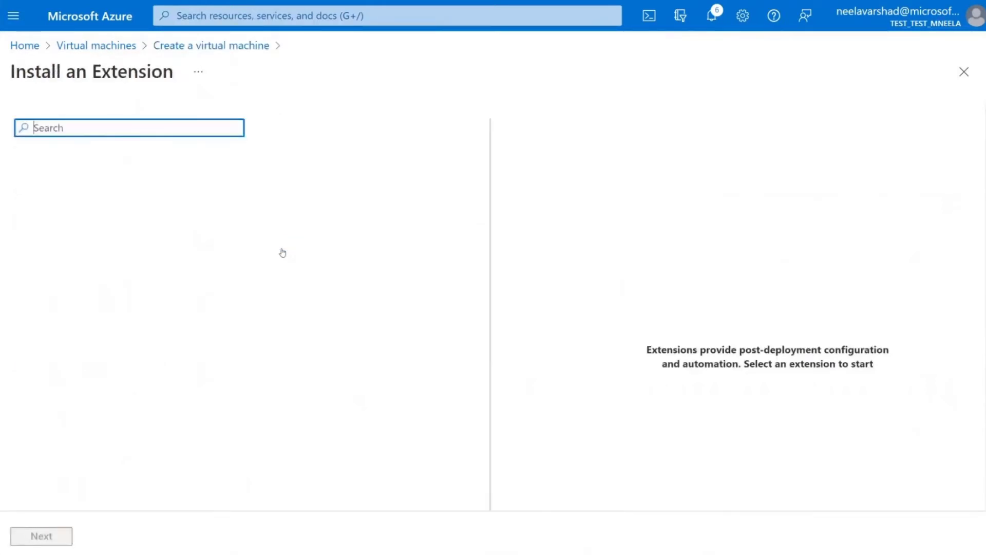
scroll(329, 401, "down", 2)
scroll(347, 411, "up", 2)
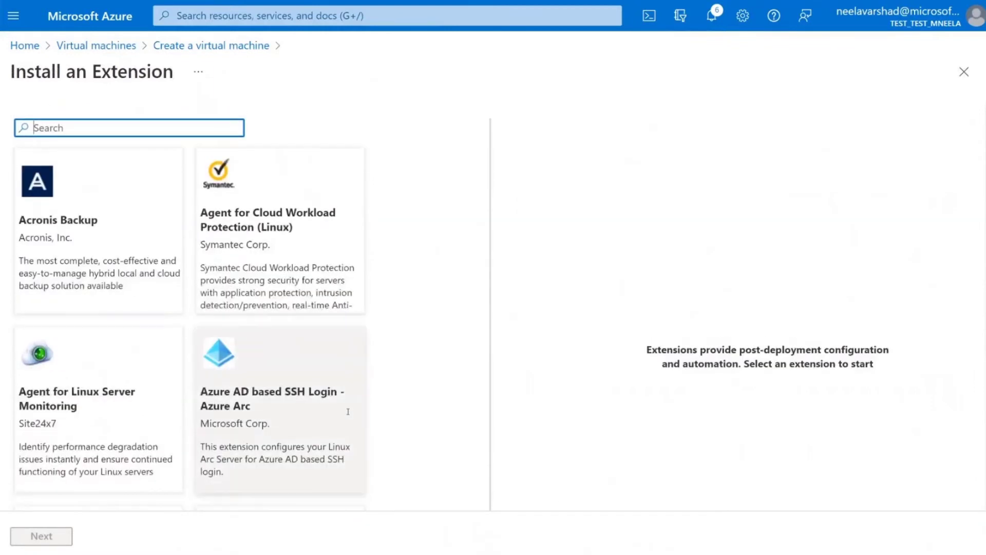
scroll(348, 411, "down", 3)
scroll(348, 412, "down", 6)
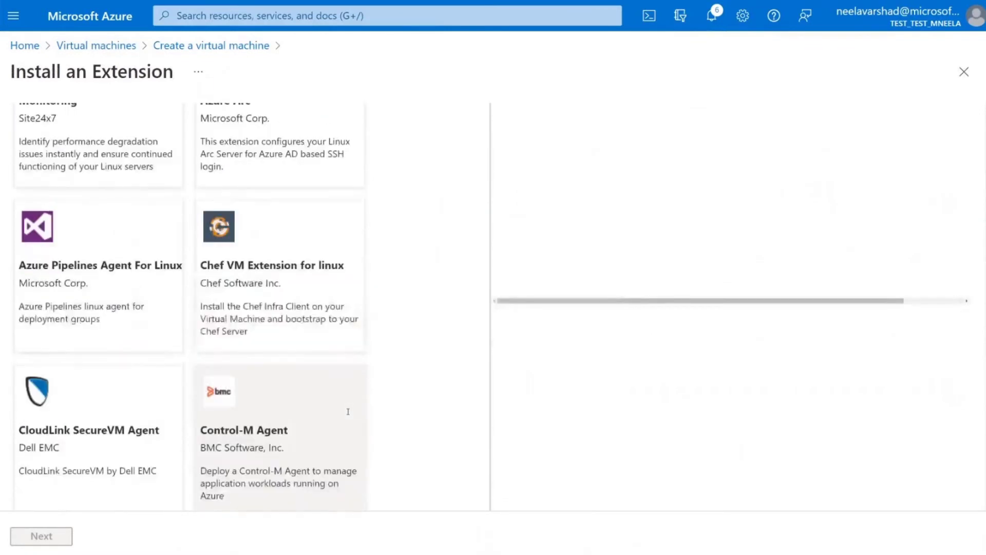
left_click(82, 401)
left_click(41, 535)
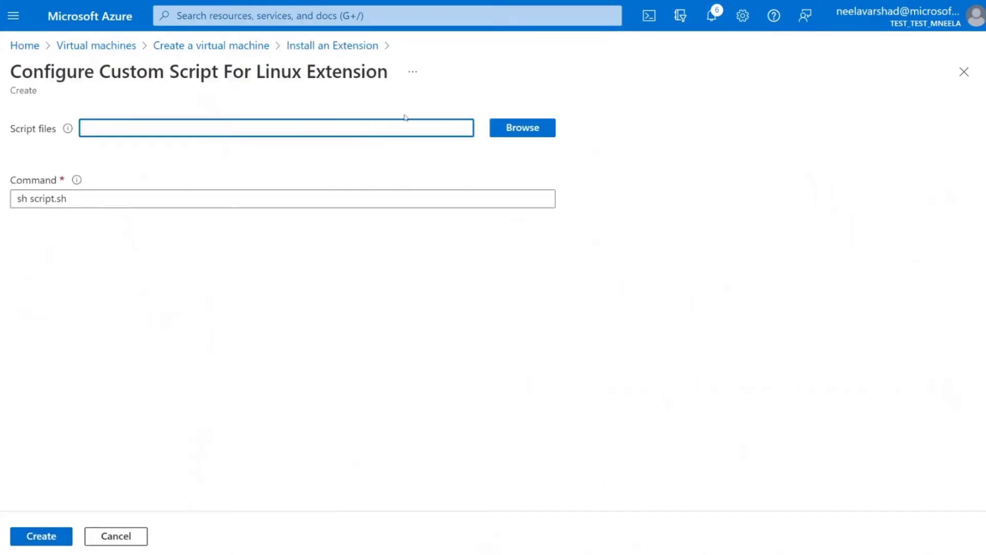
Step: Select custom_extension_linux.sh from the scripts container of the demoscriptsa storage account as the extension's script file
left_click(524, 128)
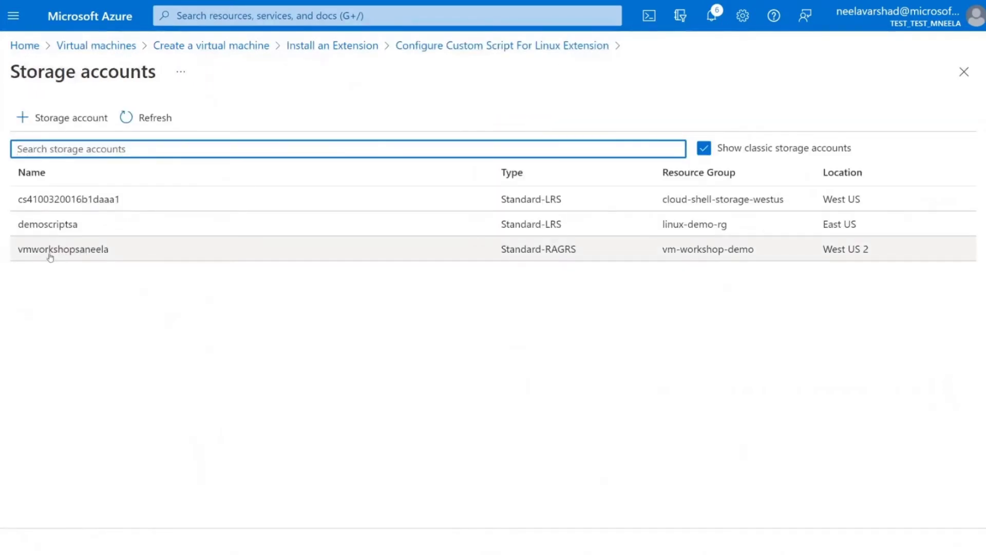
left_click(55, 225)
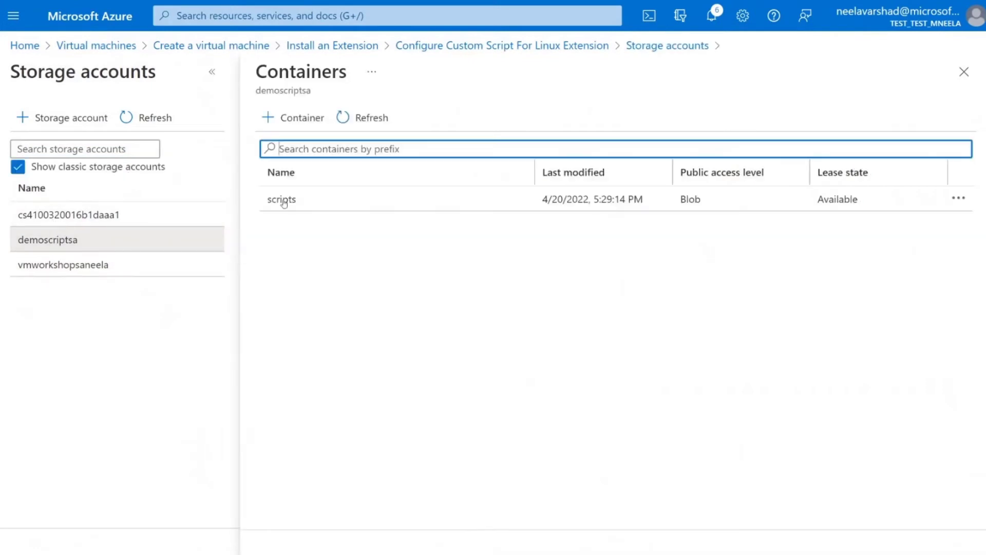
left_click(283, 203)
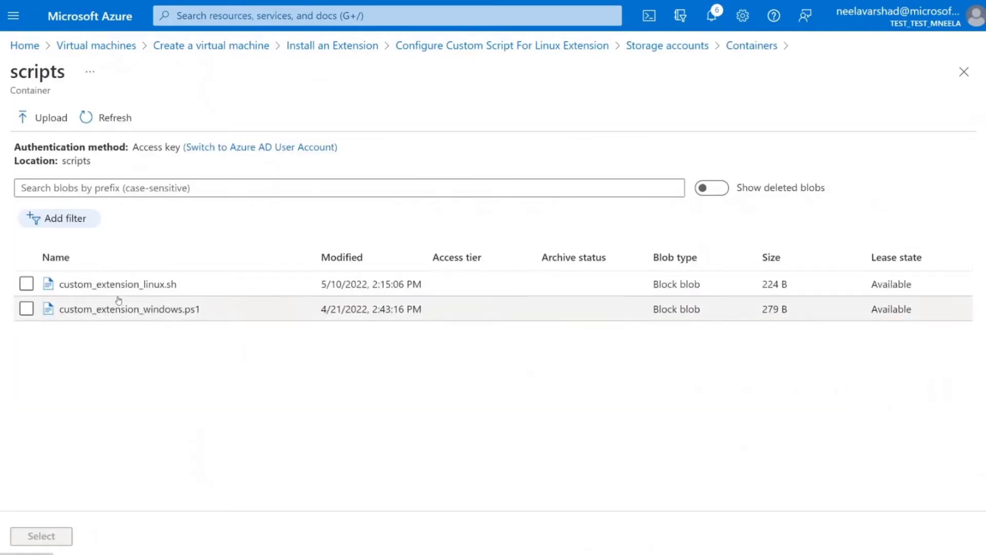
left_click(26, 283)
left_click(58, 539)
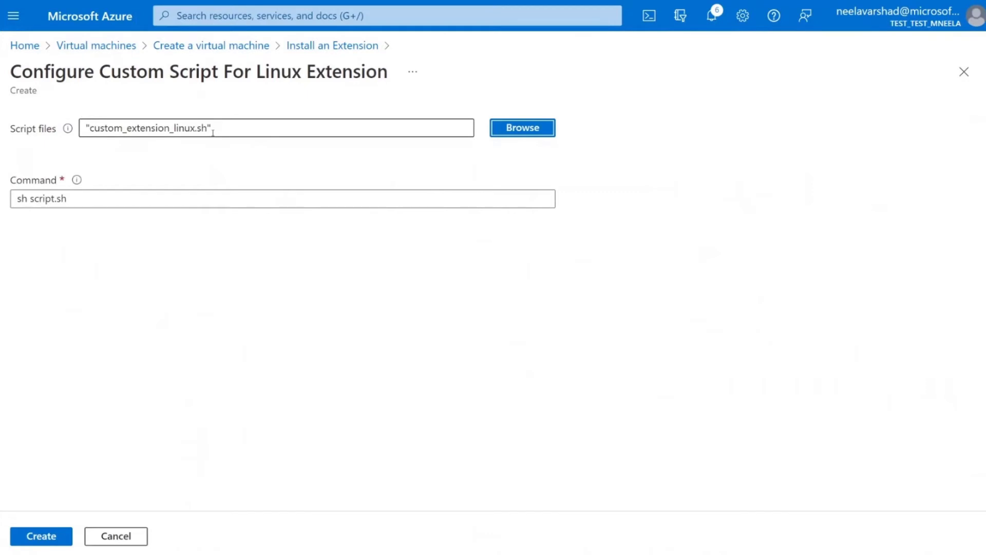
Step: Set the extension's command to "sh custom_extension_linux.sh" and add the extension to the virtual machine
left_click_drag(213, 132, 85, 128)
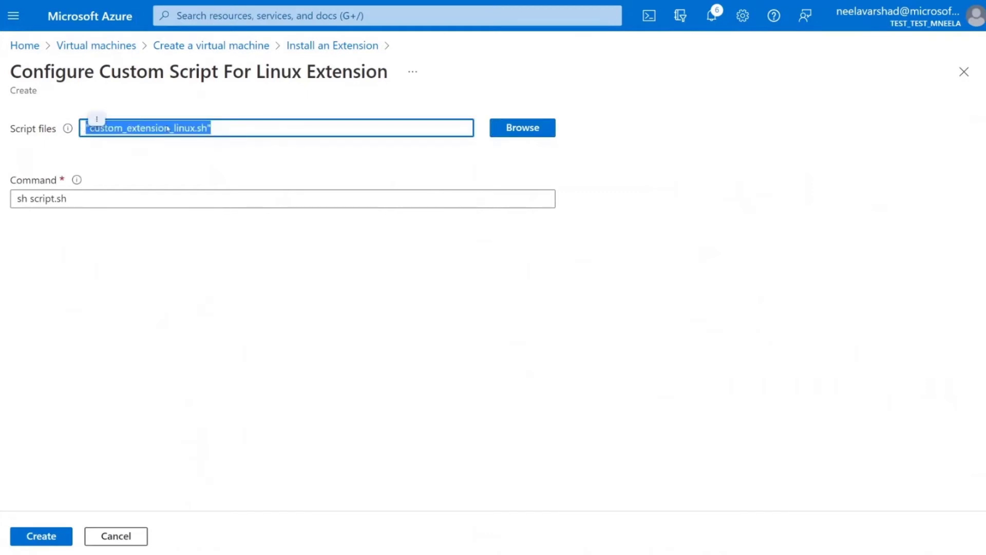
left_click(206, 129)
left_click_drag(207, 128, 90, 129)
key("ctrl+c")
left_click(32, 198)
left_click_drag(30, 198, 99, 204)
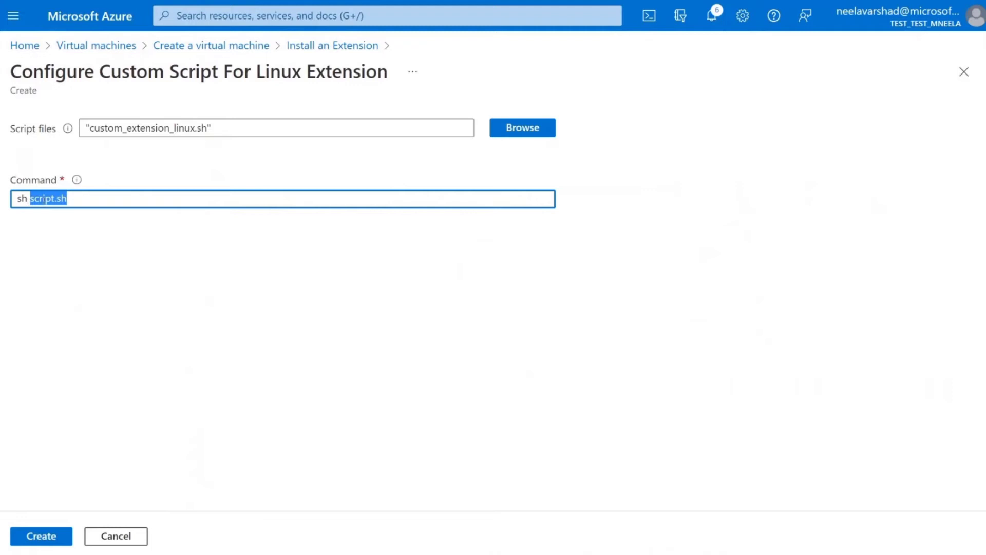
key("ctrl+v")
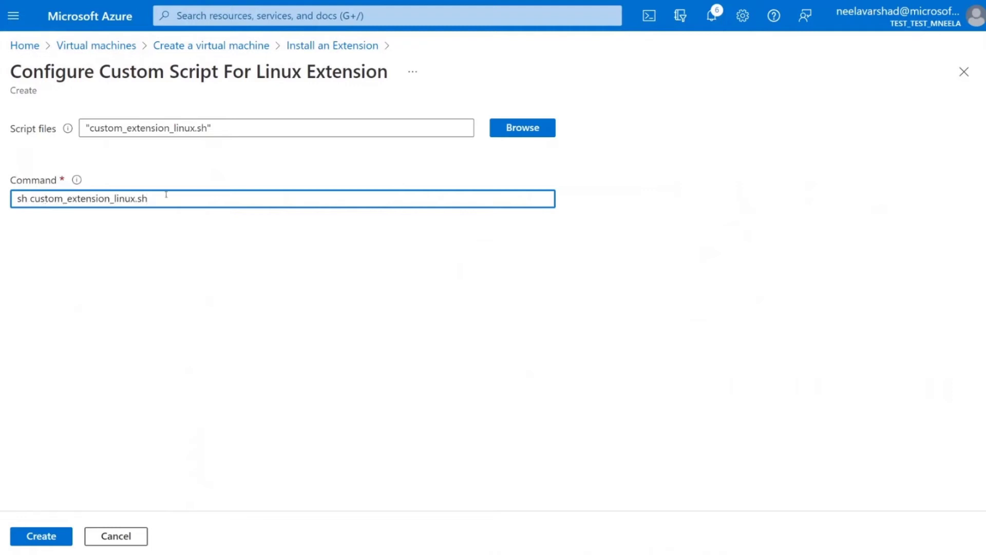
double_click(182, 126)
left_click(229, 166)
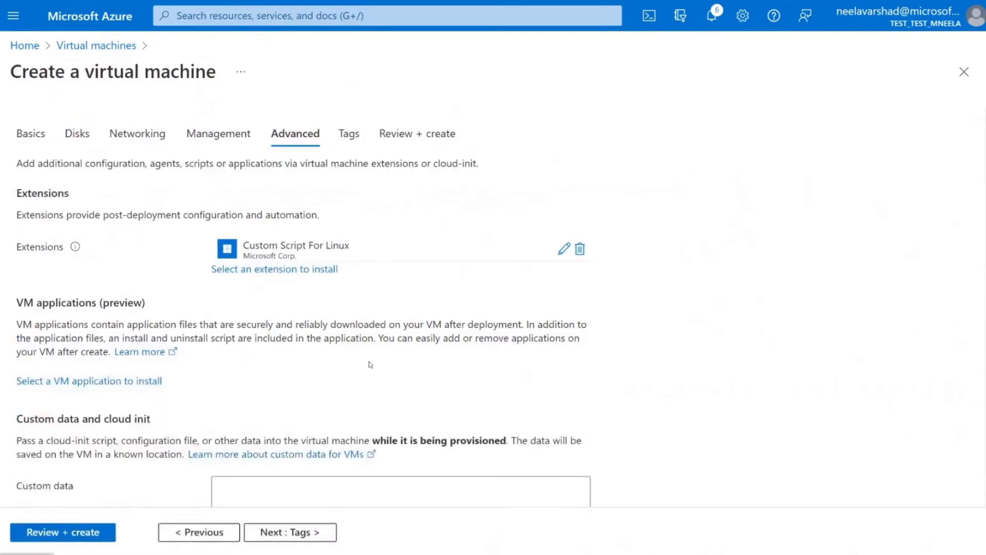
Step: Review the virtual machine's configuration summary and create the machine, downloading the private key of the generated SSH key pair
scroll(370, 364, "down", 4)
left_click(95, 538)
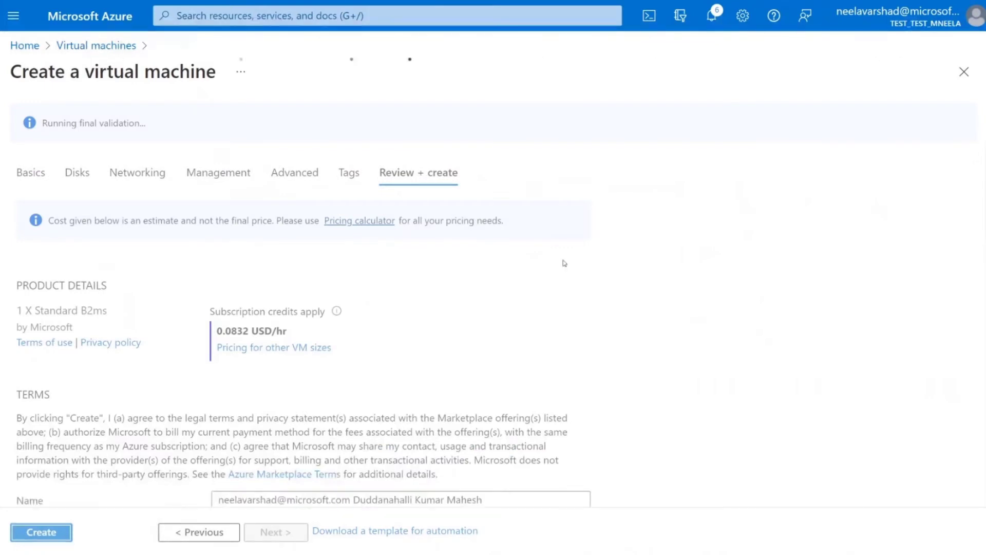
scroll(541, 352, "down", 1)
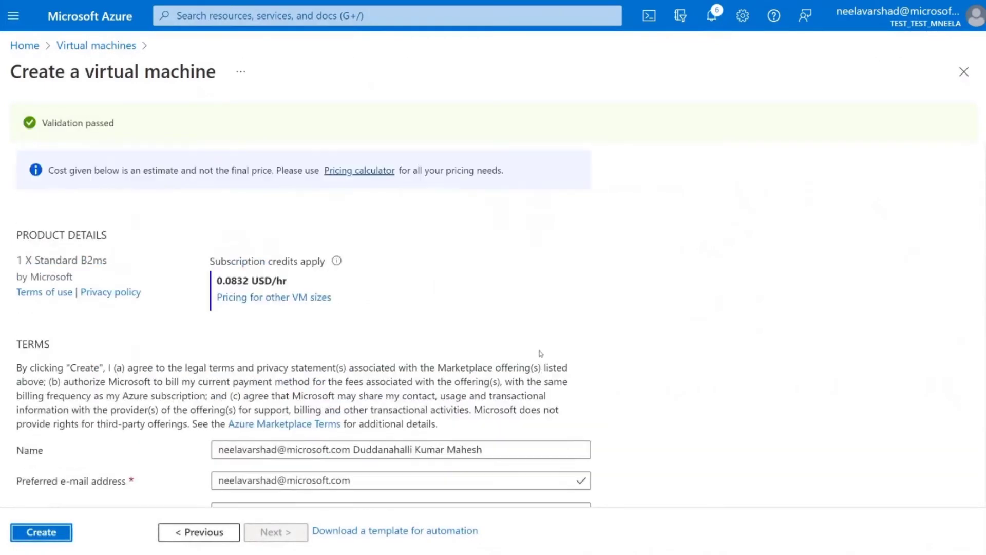
scroll(311, 385, "down", 15)
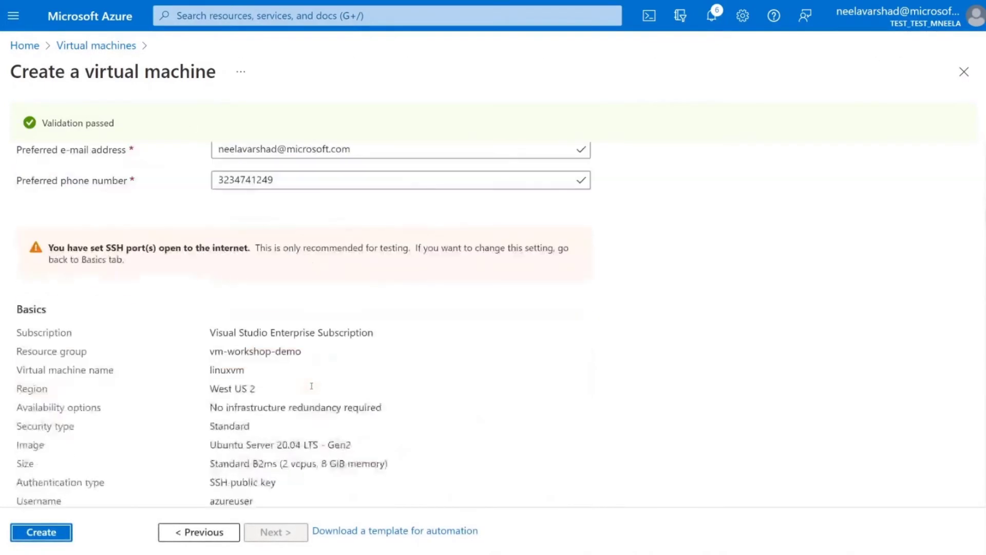
scroll(311, 386, "down", 4)
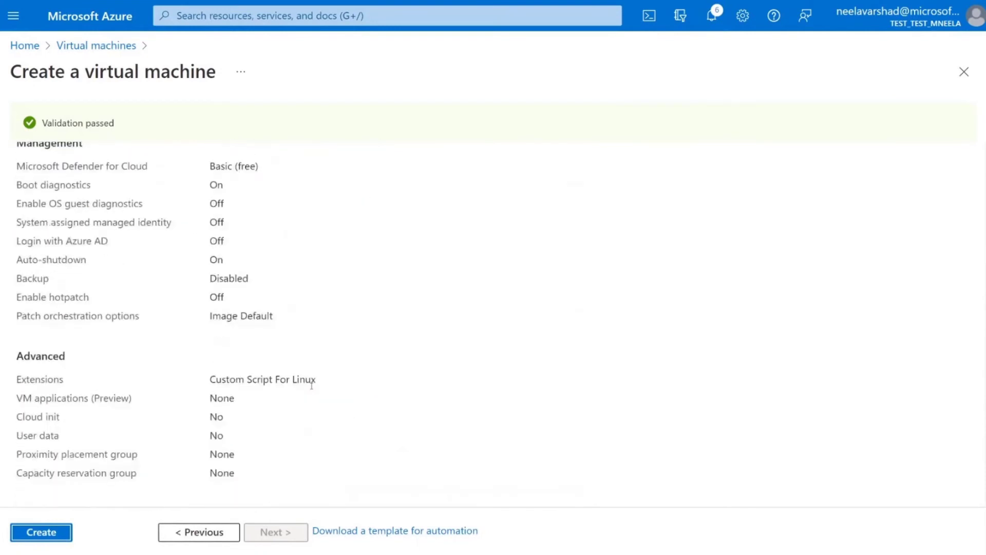
left_click(69, 539)
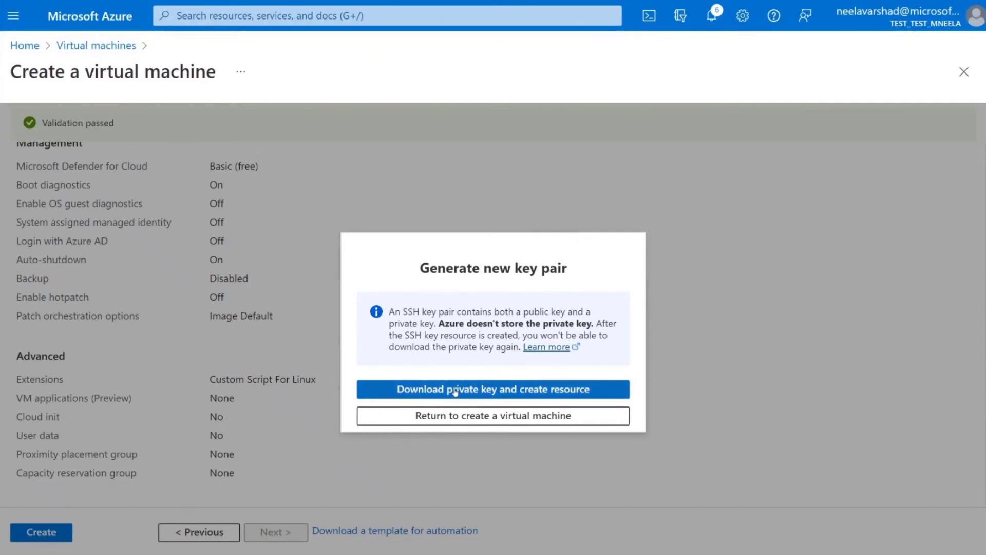
left_click(499, 389)
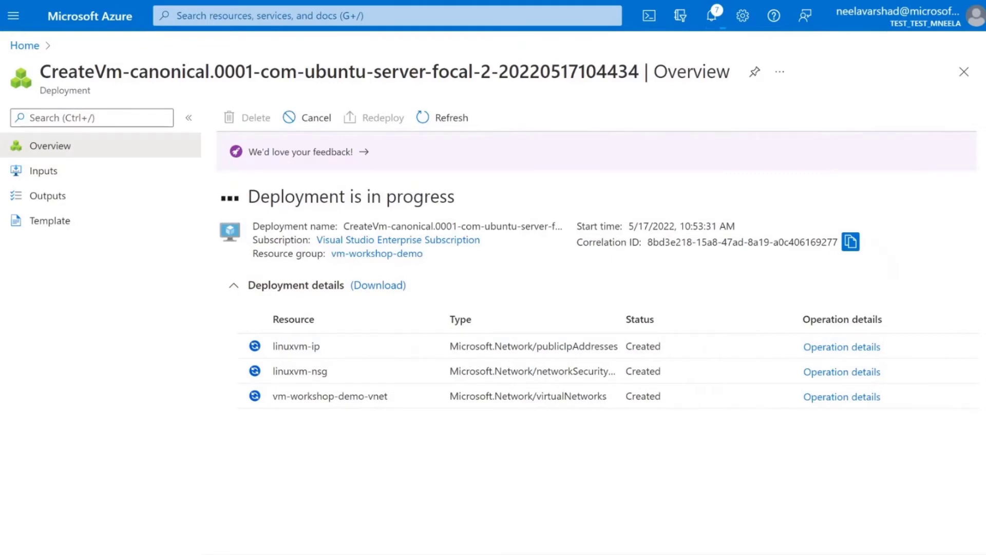
Step: Switch to Visual Studio Code, enlarge its display and shrink the terminal area to give custom_extension_linux.sh more room
left_click_drag(981, 1, 348, 126)
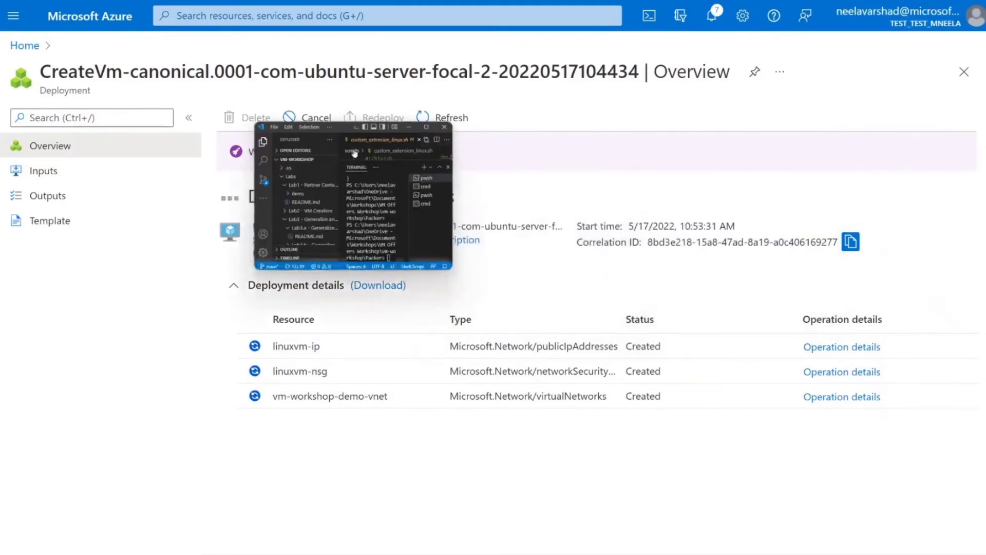
left_click(426, 127)
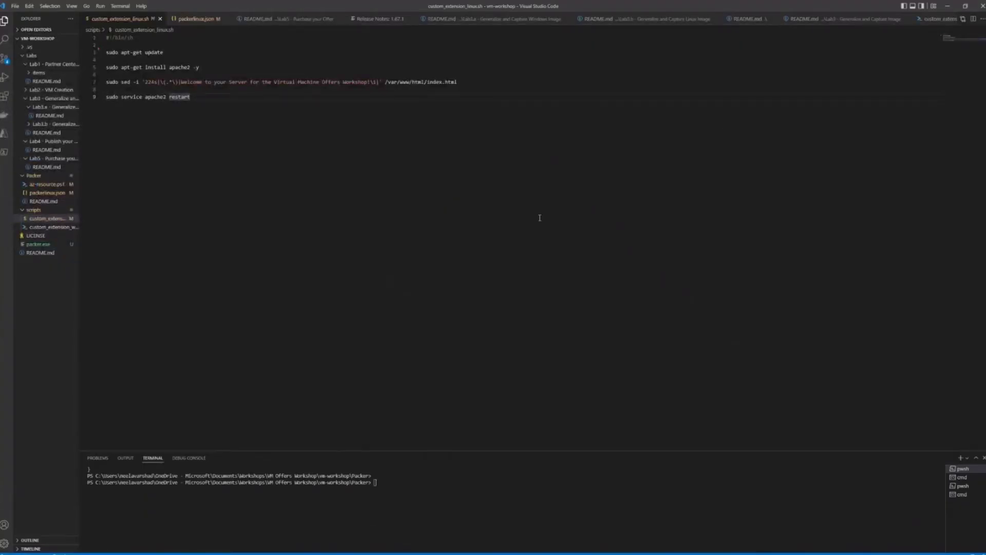
key("ctrl+equal")
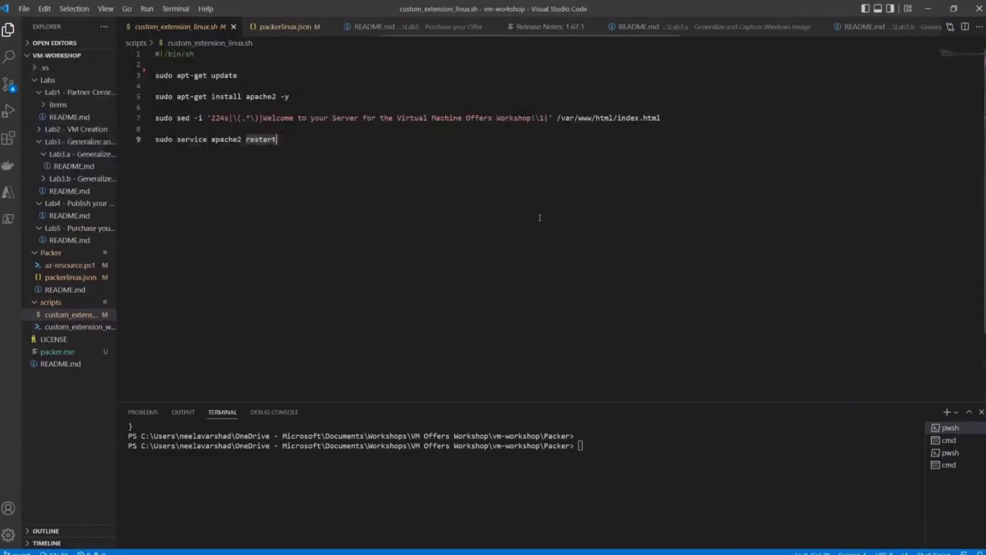
key("ctrl+equal")
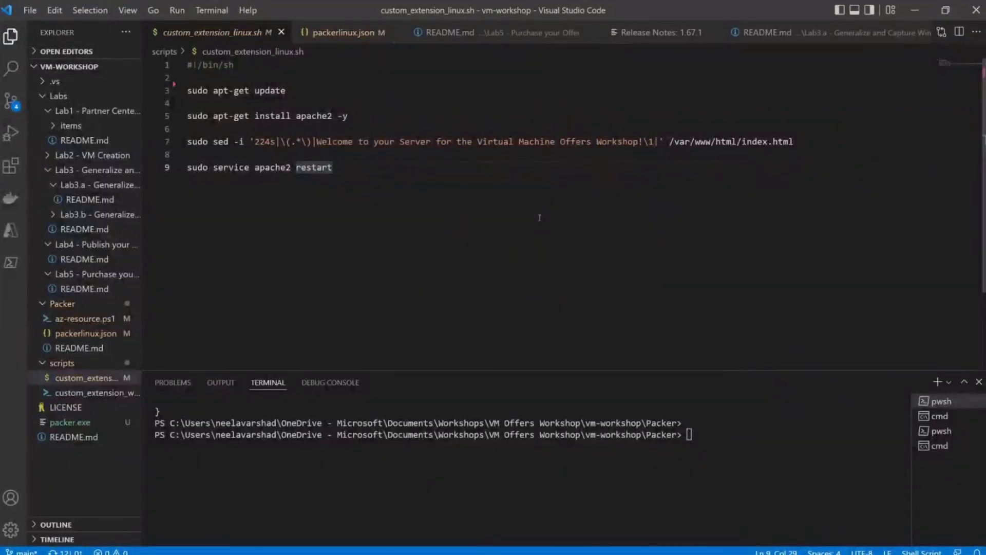
key("ctrl+equal")
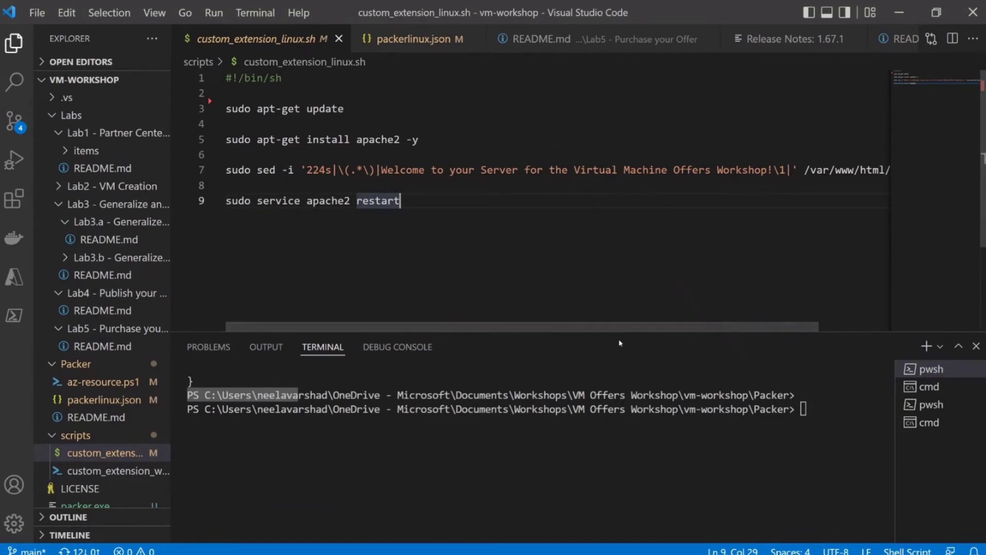
left_click_drag(621, 331, 615, 465)
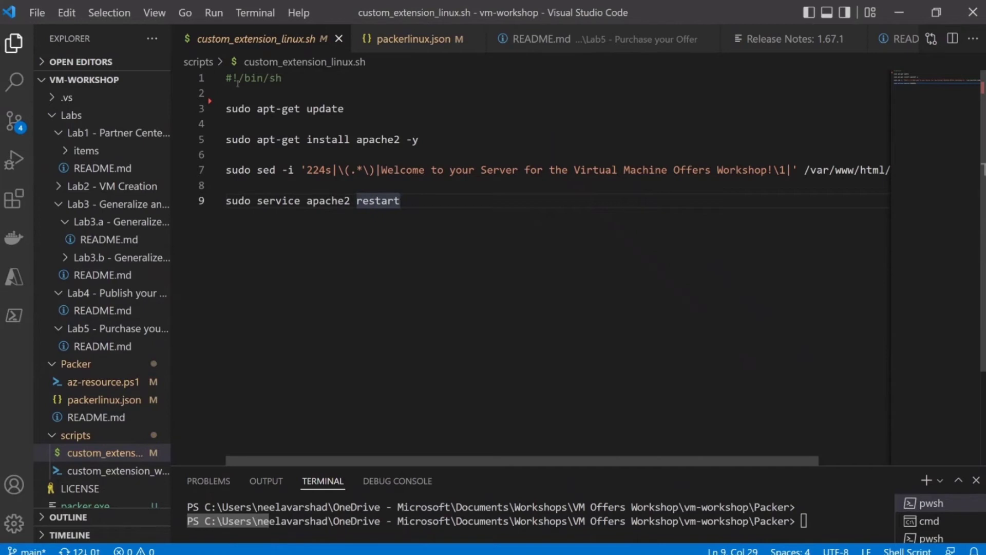
Step: Examine the package update and Apache installation commands in custom_extension_linux.sh, including the -y option
left_click_drag(226, 109, 345, 109)
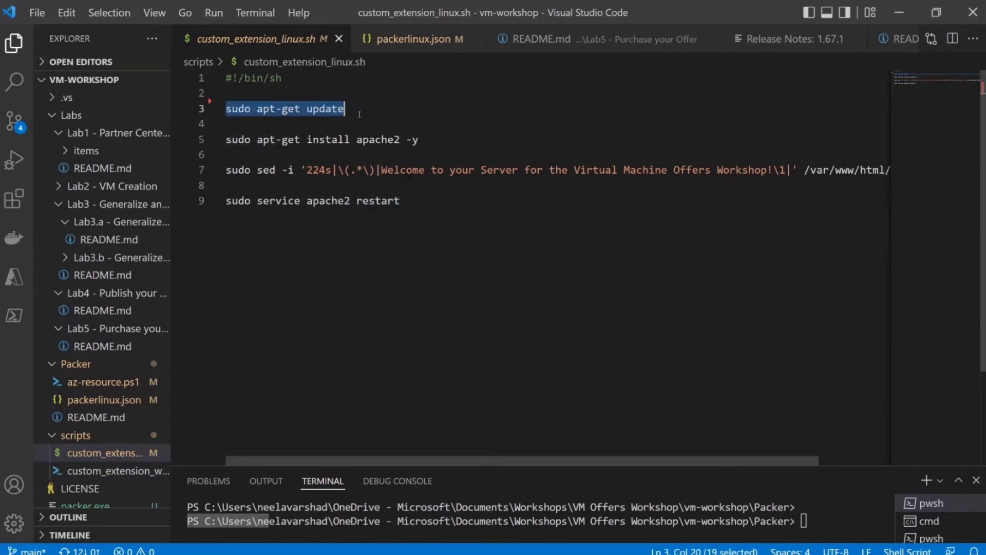
left_click(434, 143)
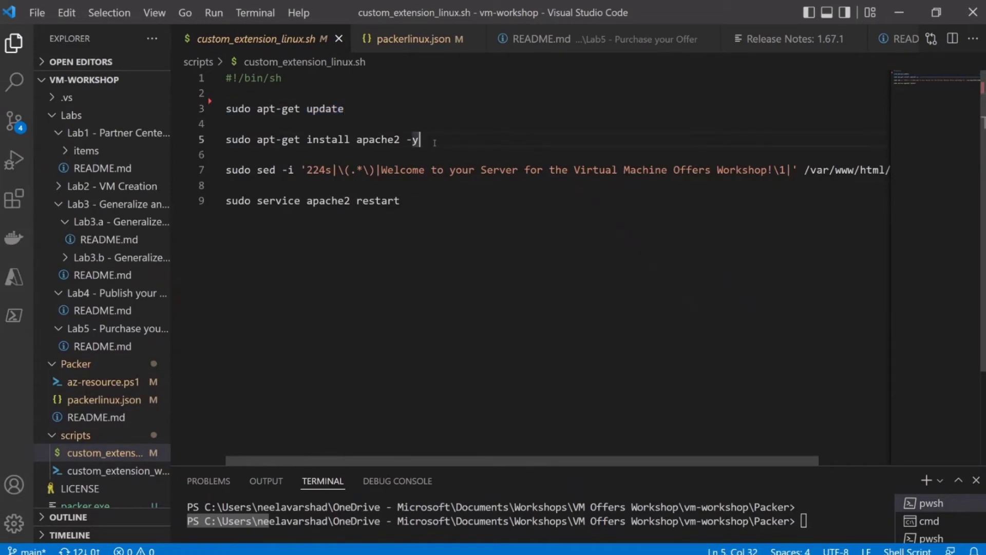
left_click_drag(420, 140, 227, 139)
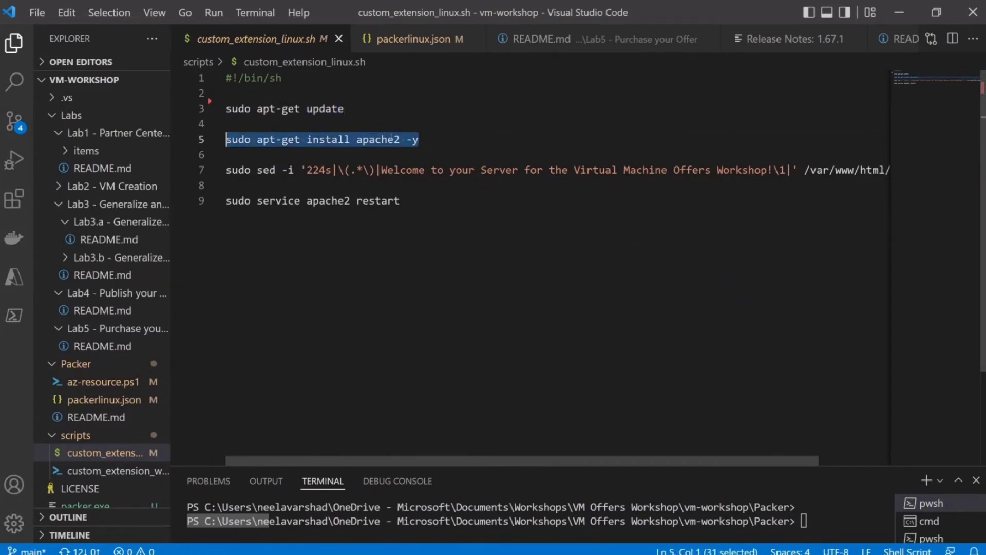
left_click(405, 139)
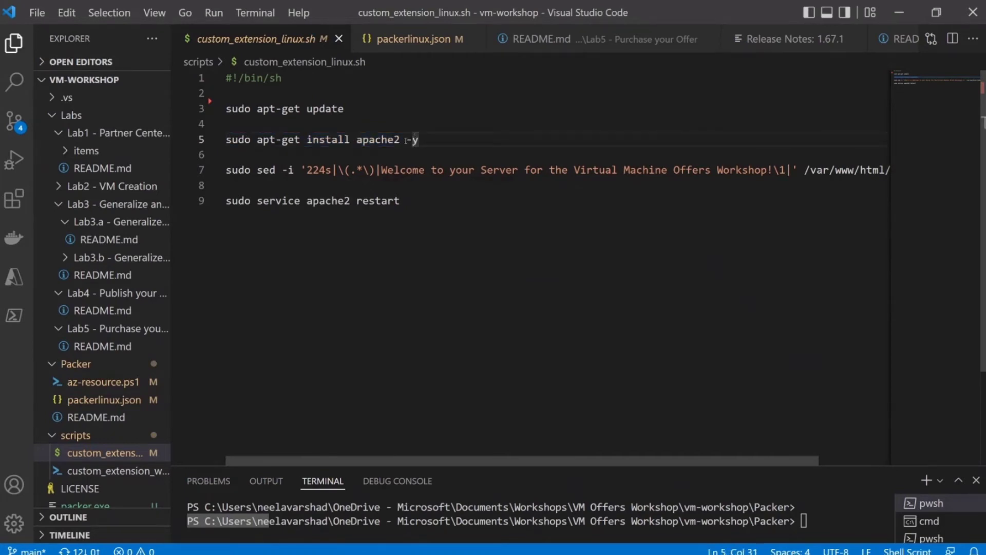
left_click_drag(405, 140, 431, 142)
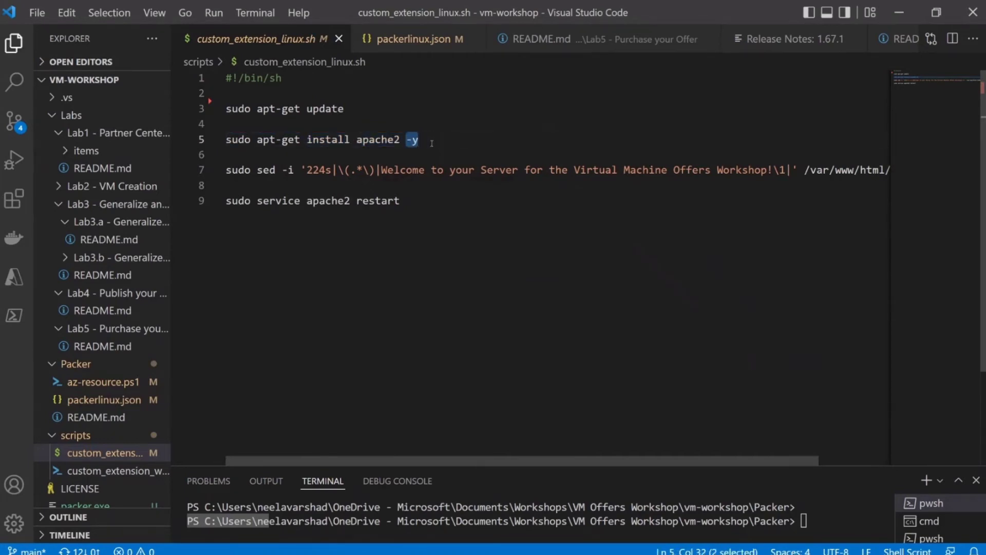
left_click(431, 144)
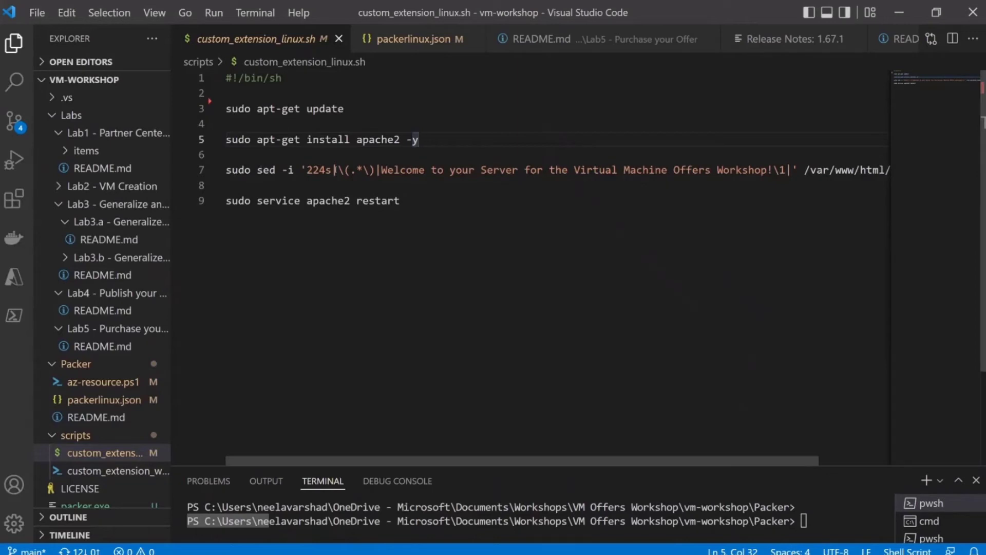
Step: Examine the sed command's welcome text and index.html target path, plus the apache2 restart command in the Linux script
scroll(827, 173, "right", 3)
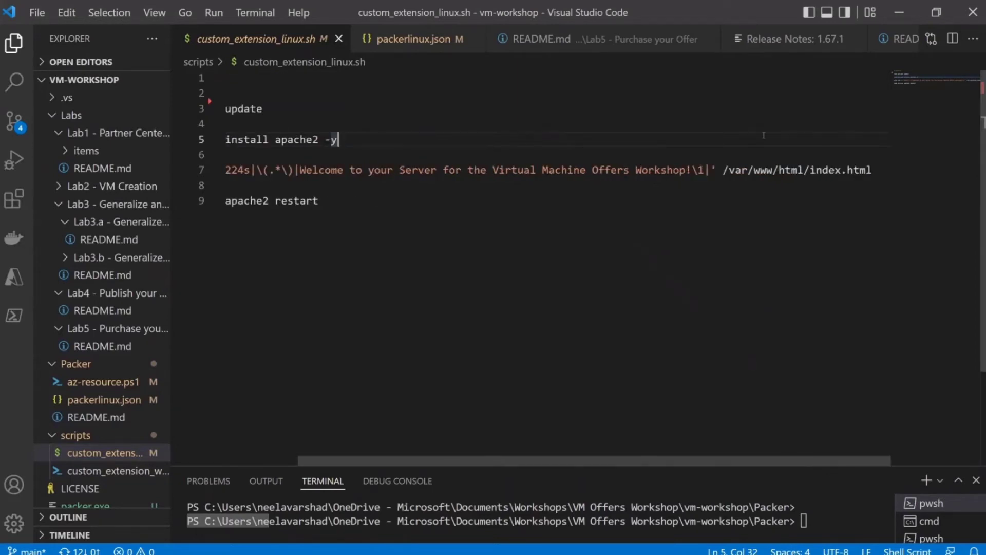
scroll(833, 169, "left", 3)
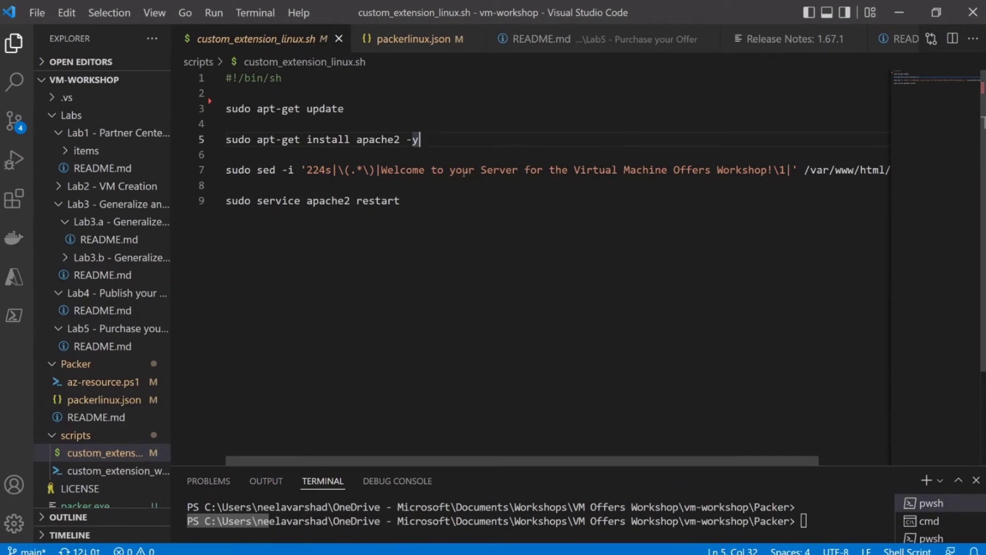
left_click_drag(380, 169, 513, 153)
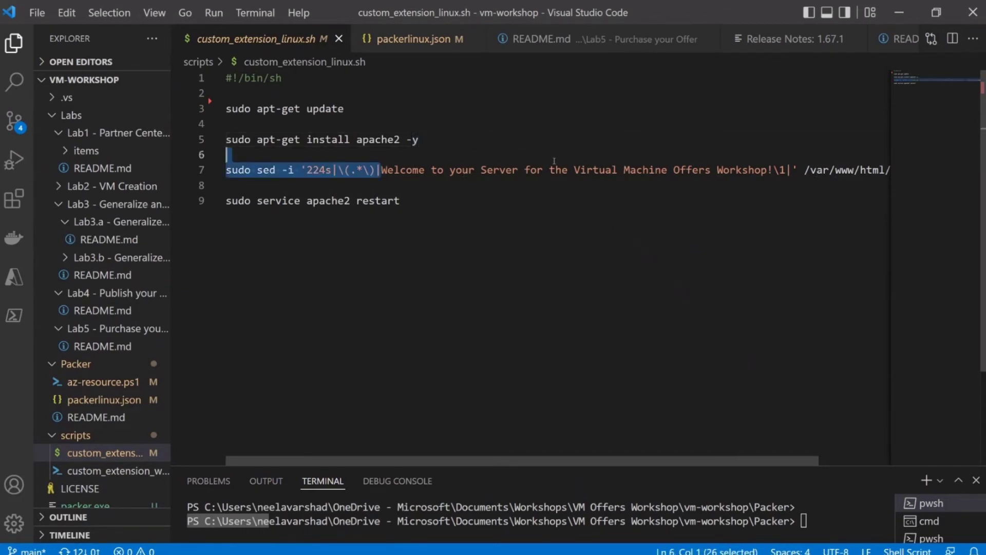
left_click_drag(380, 170, 767, 169)
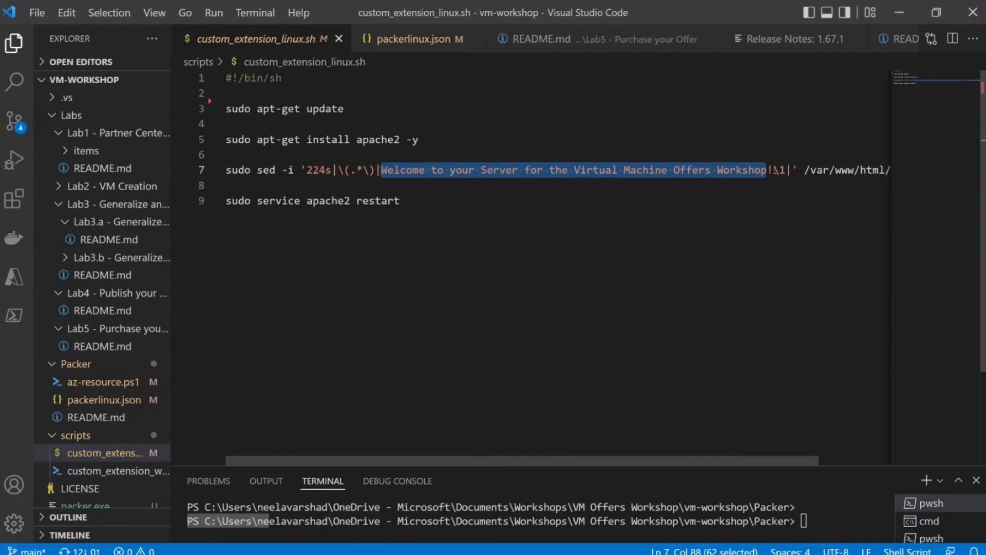
left_click(775, 170)
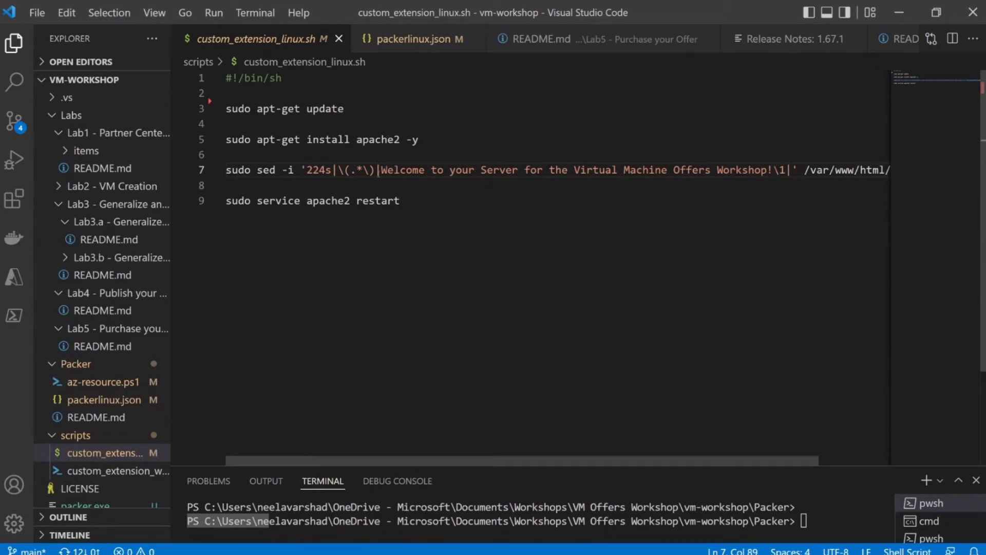
left_click_drag(380, 169, 774, 170)
left_click(440, 236)
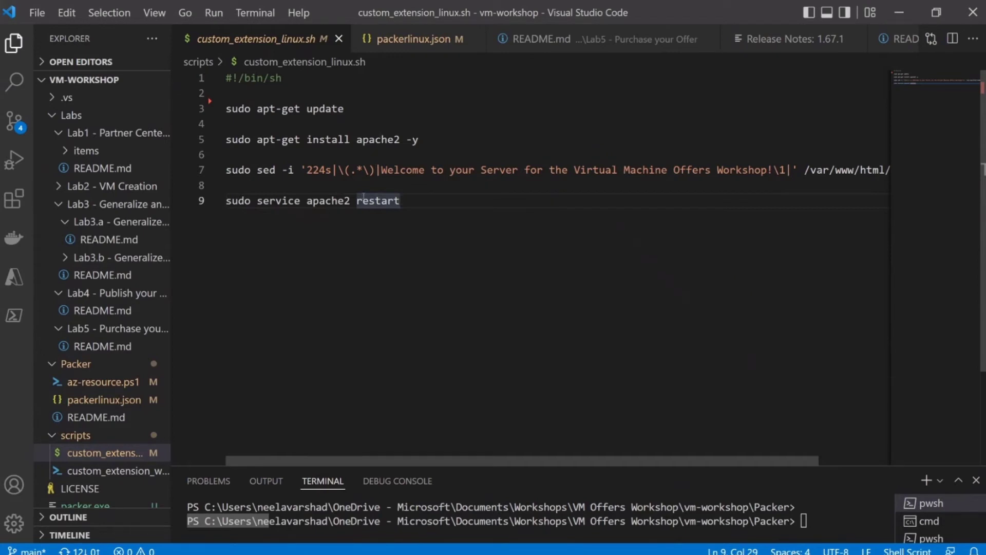
double_click(394, 201)
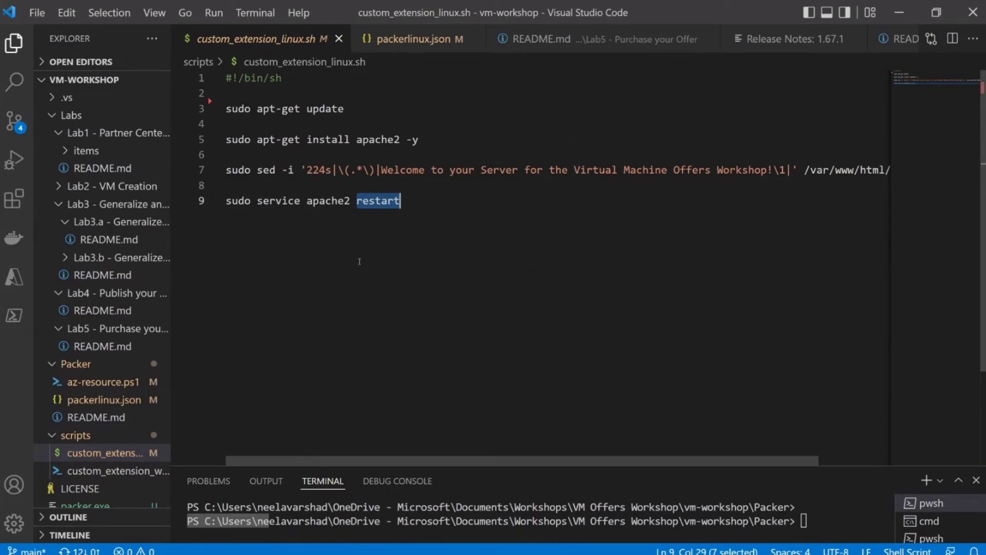
Step: Open custom_extension_windows.ps1 from the scripts folder and examine its Web-Server installation and Set-Location commands
left_click(101, 471)
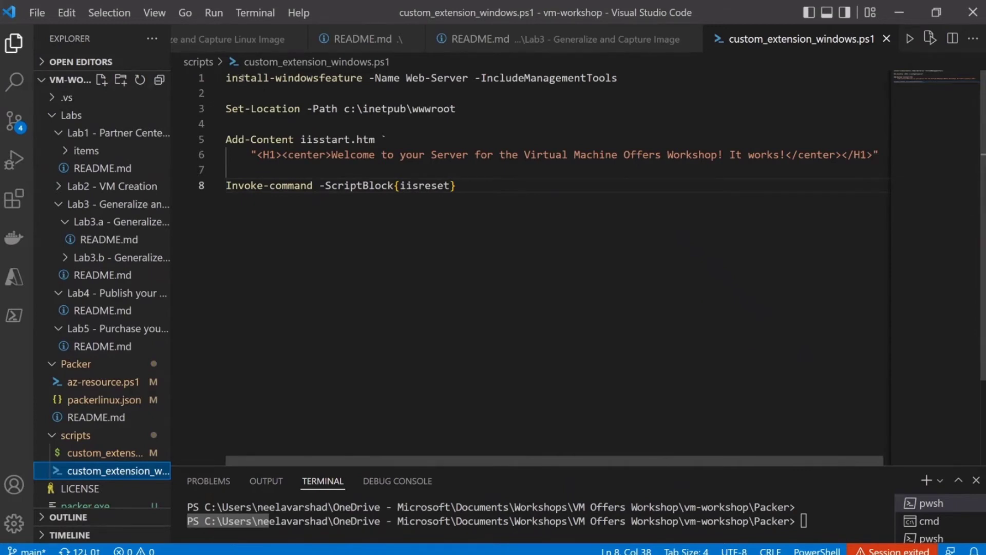
left_click_drag(226, 78, 628, 76)
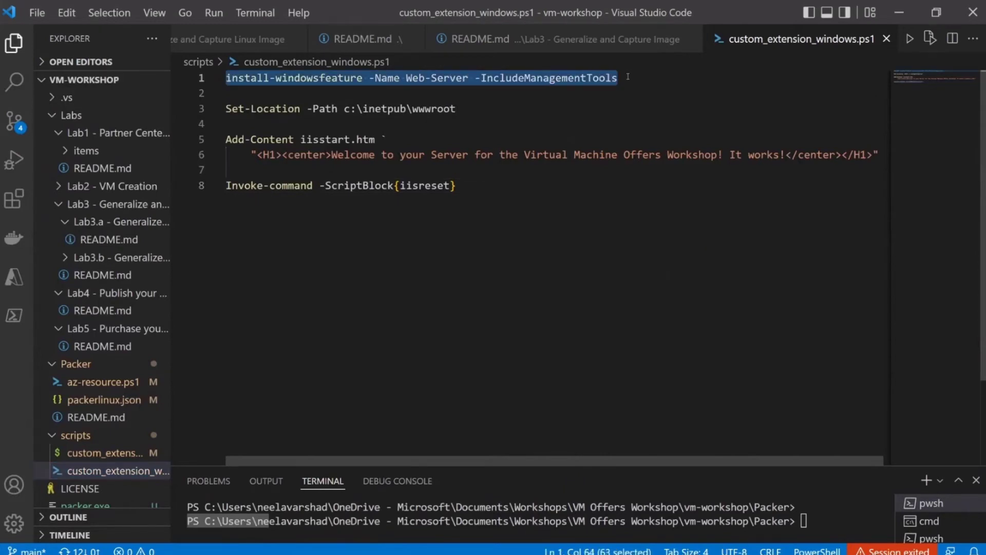
left_click(471, 108)
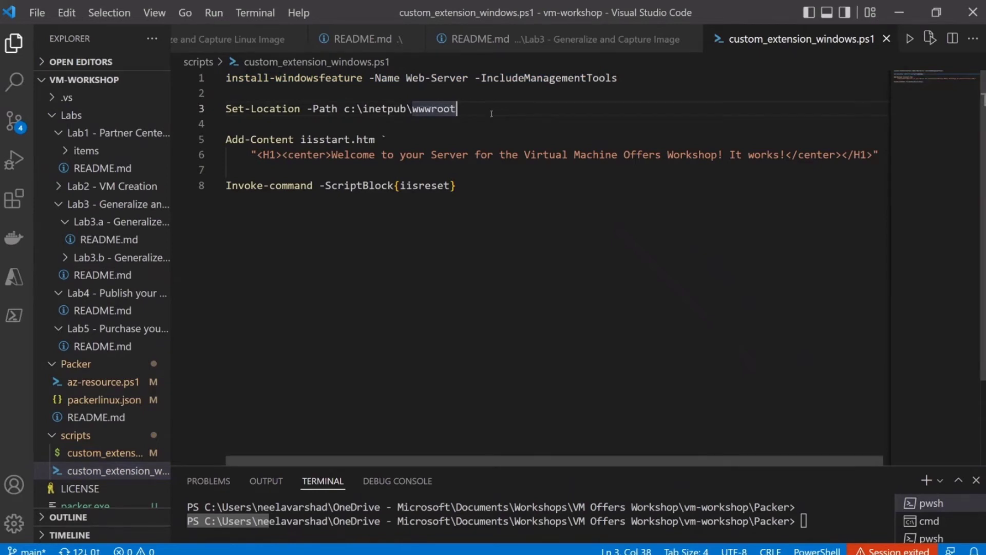
scroll(378, 149, "down", 1)
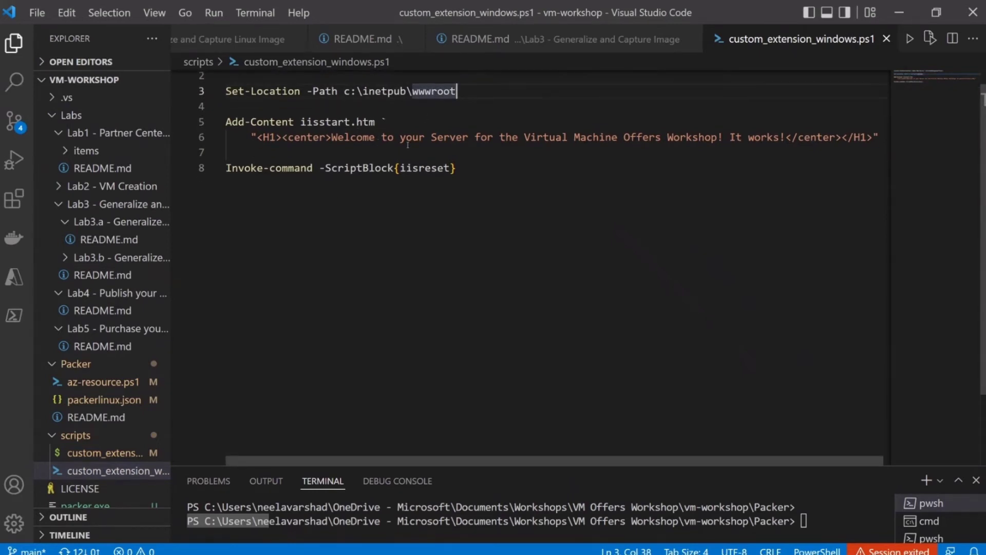
scroll(411, 151, "up", 1)
scroll(456, 154, "right", 1)
scroll(456, 154, "left", 1)
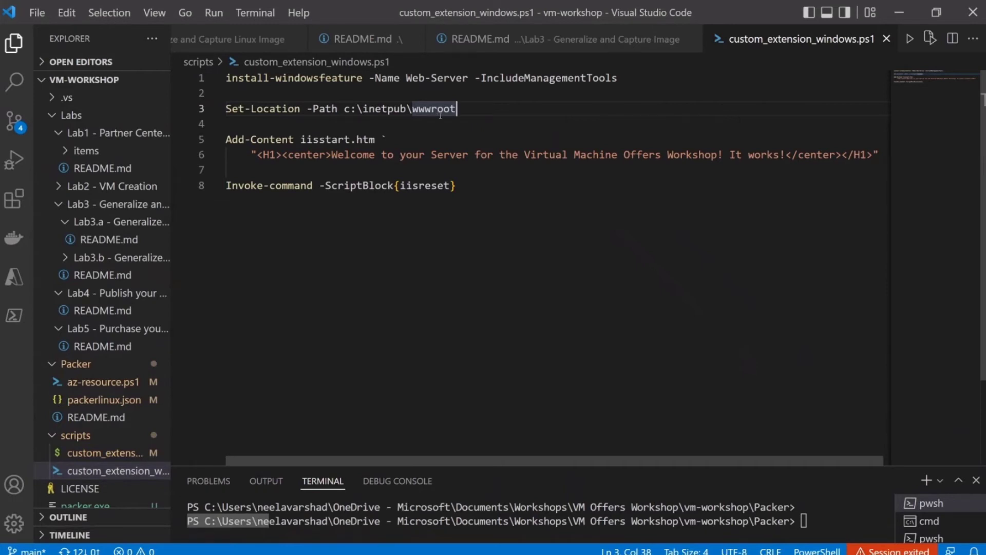
Step: Examine the iisstart.htm file name and the welcome message that the Windows script adds to it
double_click(334, 140)
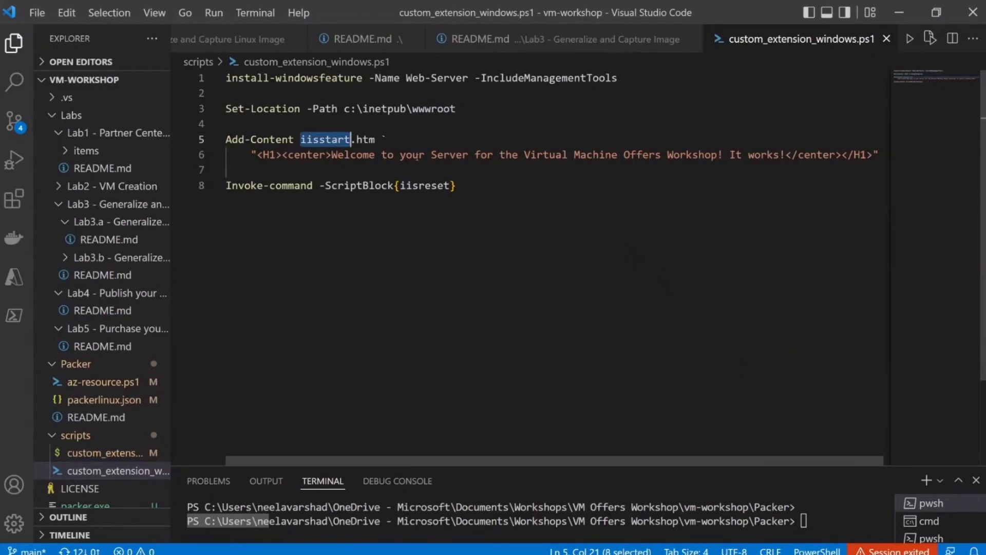
scroll(416, 155, "right", 1)
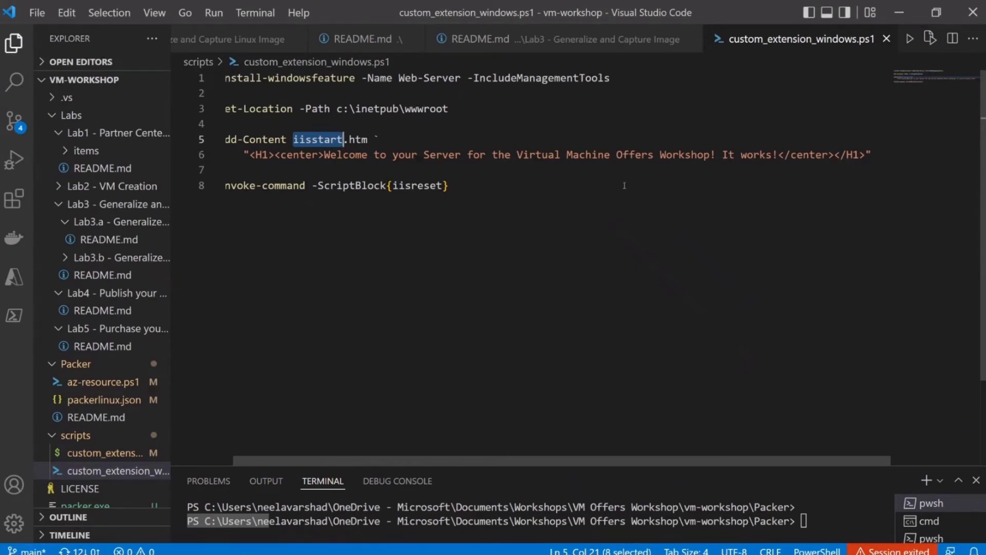
left_click_drag(778, 155, 330, 158)
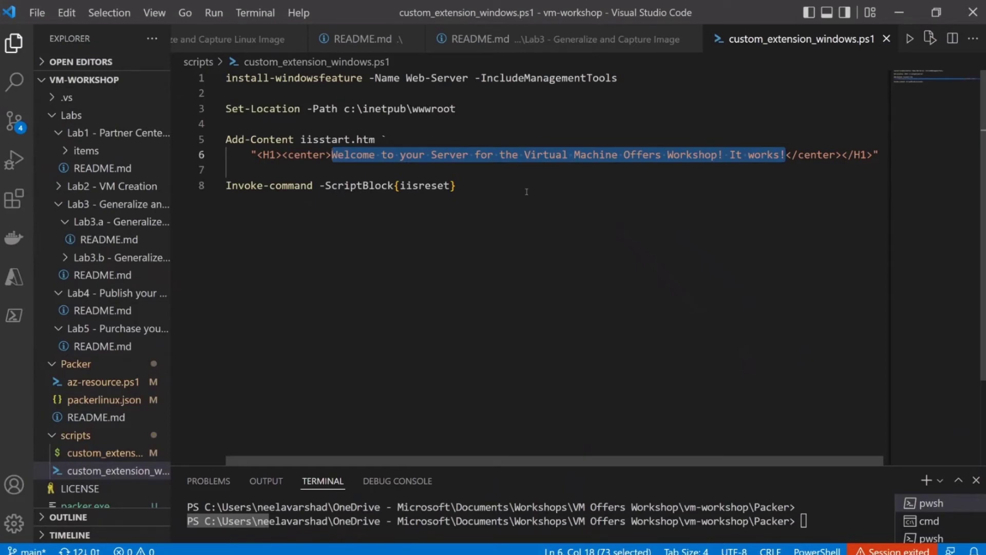
Step: Switch to the Azure portal and review the summary and raw error of the virtual machine deployment
left_click(900, 17)
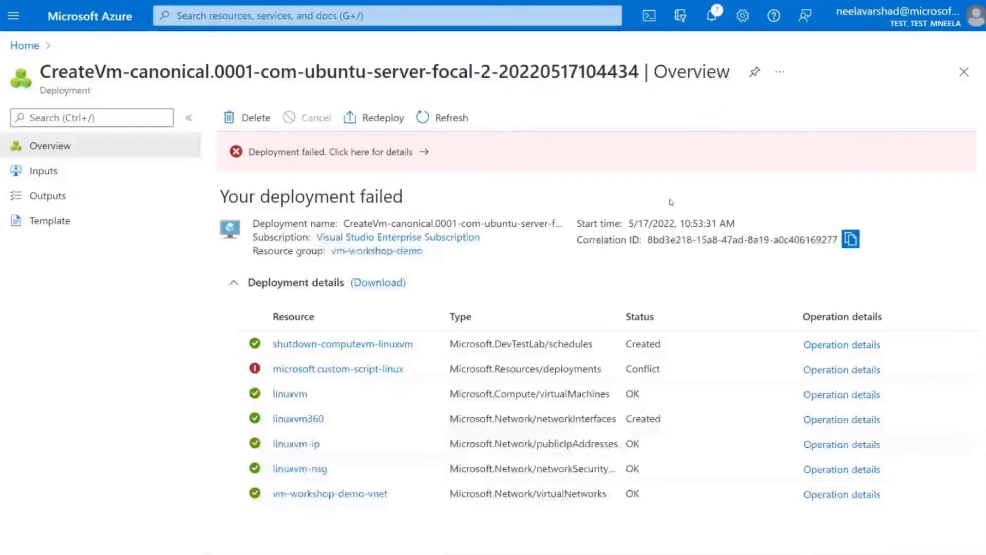
left_click(400, 167)
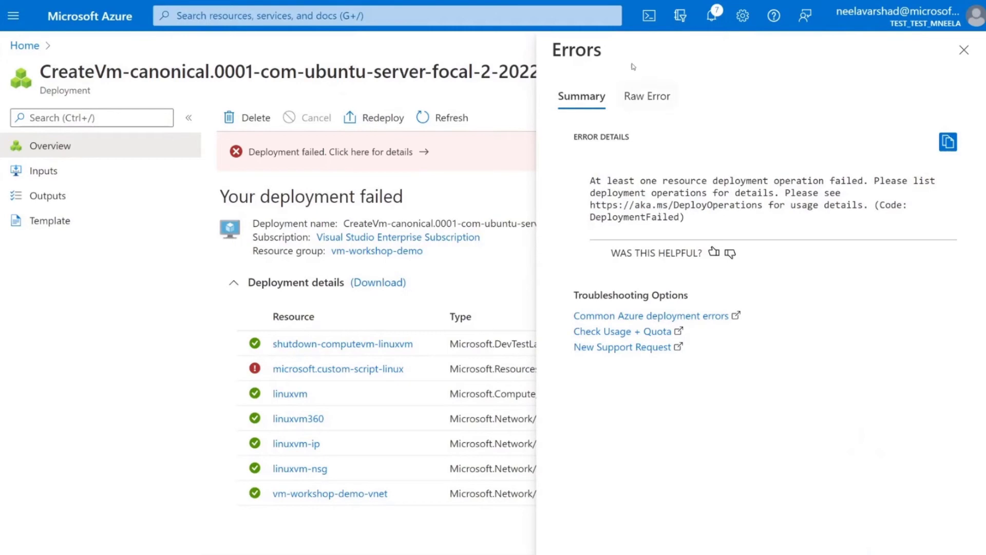
left_click(647, 97)
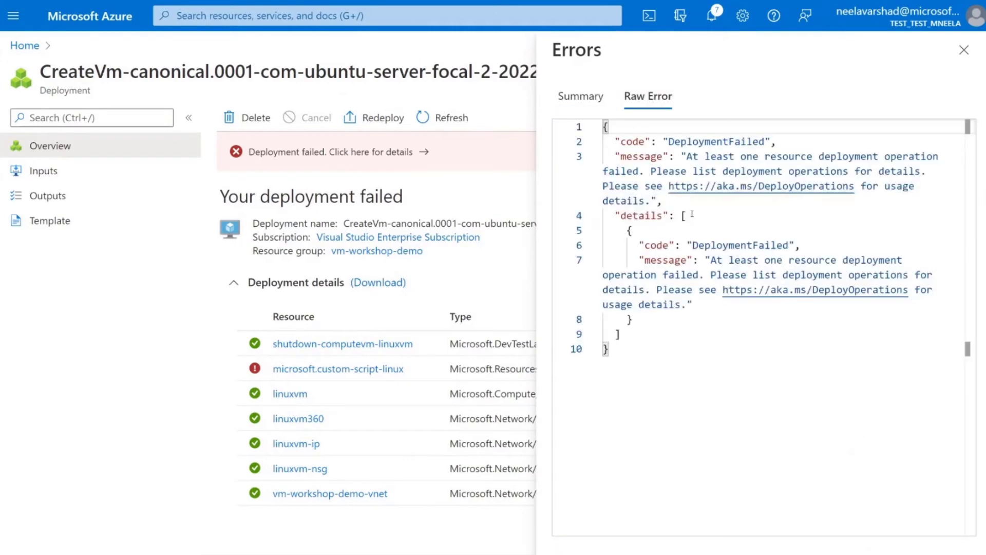
left_click(783, 290)
left_click(580, 96)
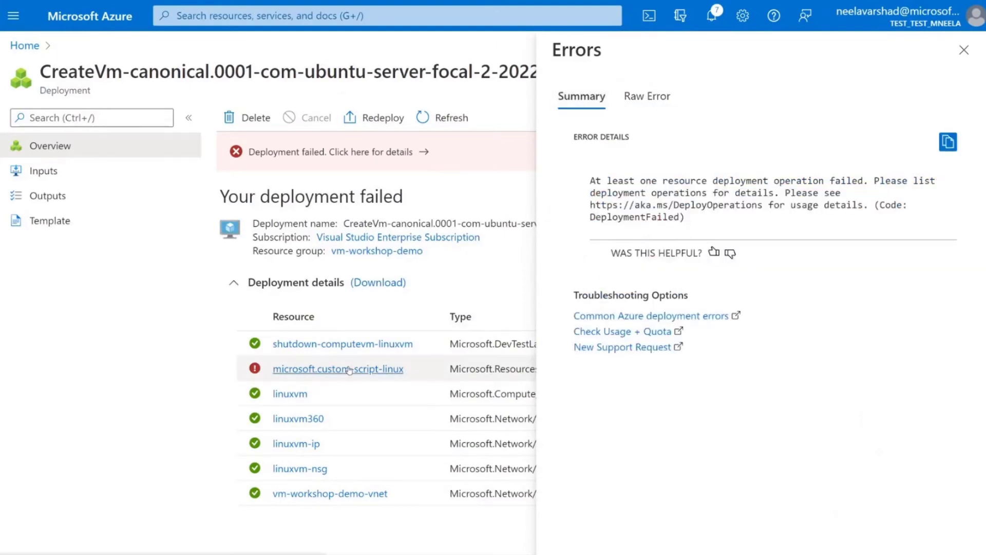
left_click(963, 50)
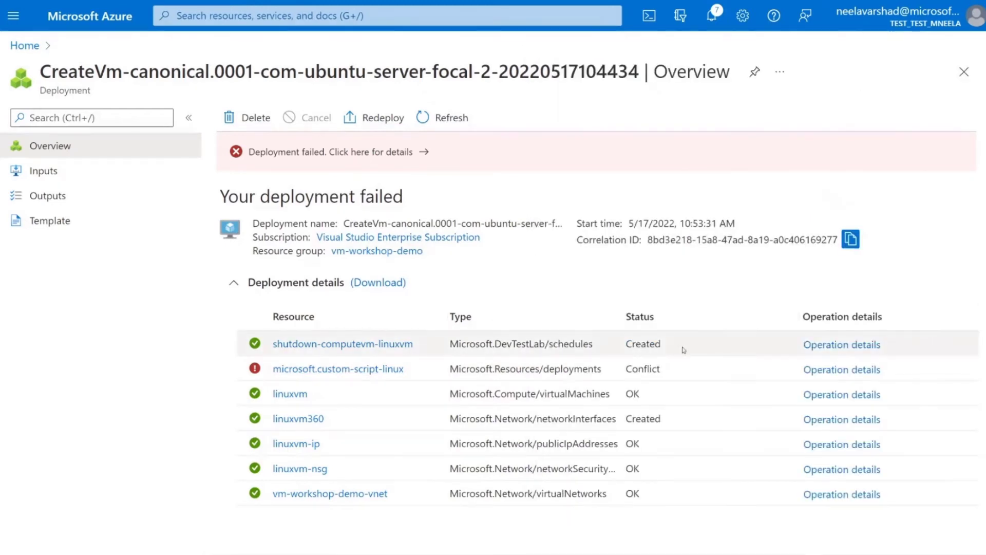
Step: Examine the status message in the operation details of the microsoft.custom-script-linux resource and close the details
left_click(839, 372)
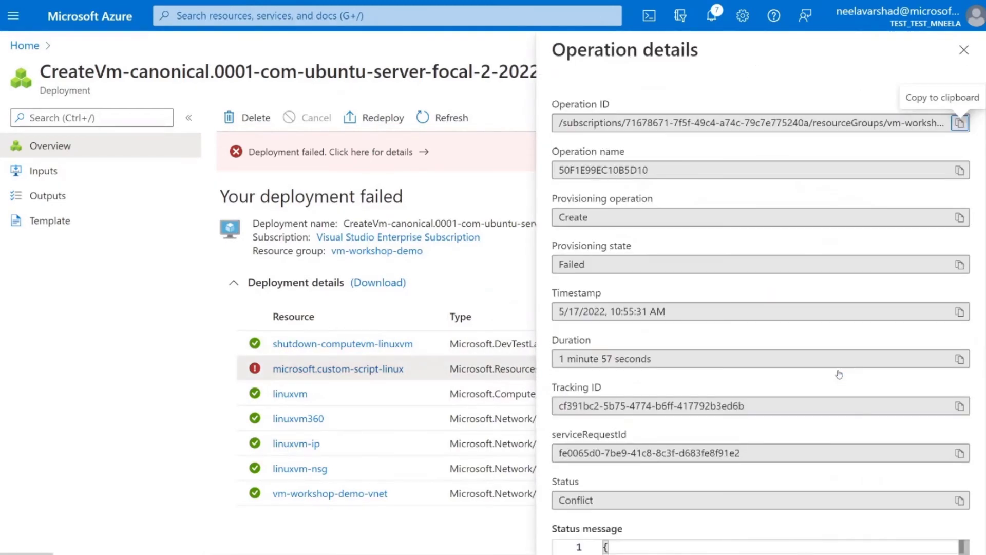
scroll(724, 298, "down", 5)
scroll(724, 298, "down", 1)
scroll(808, 420, "right", 8)
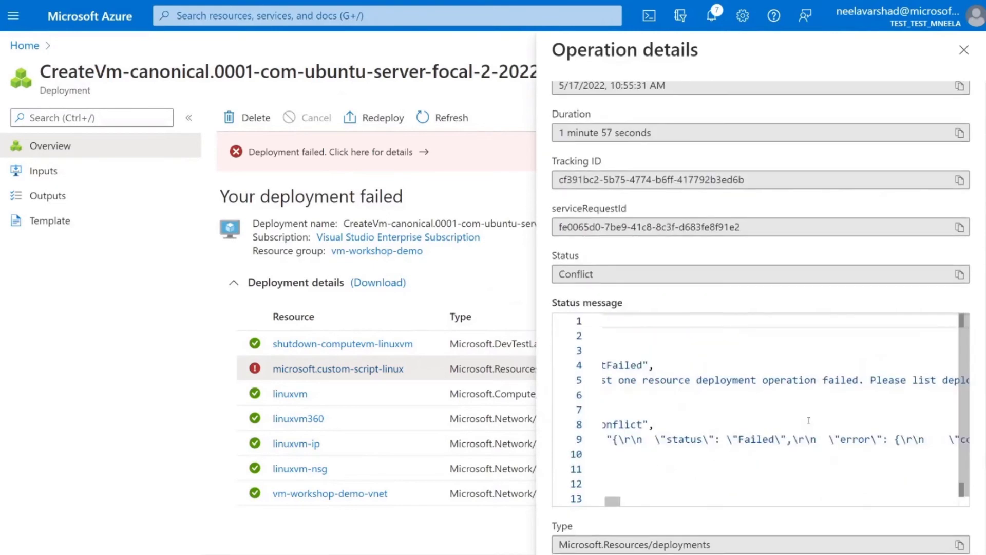
scroll(809, 420, "right", 10)
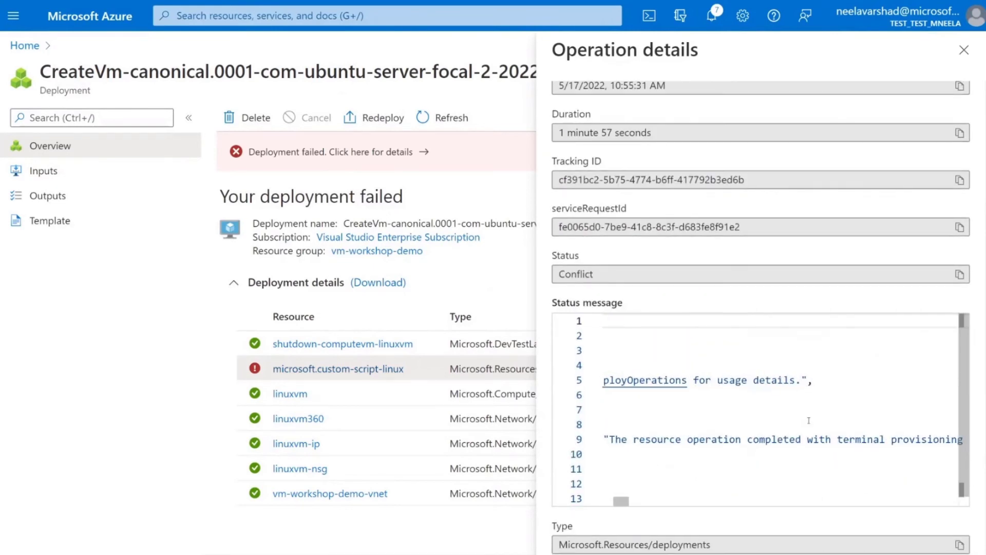
scroll(808, 420, "right", 10)
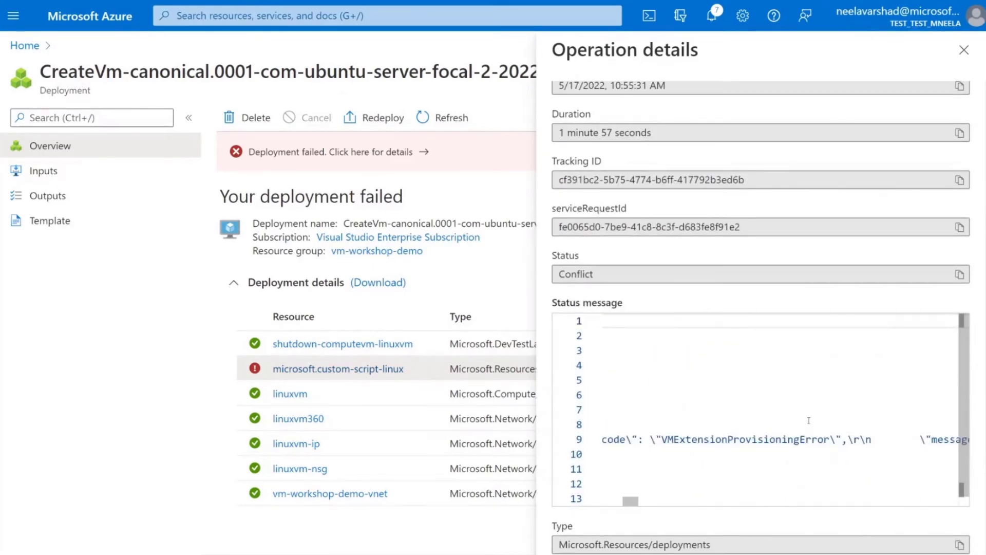
scroll(808, 420, "right", 10)
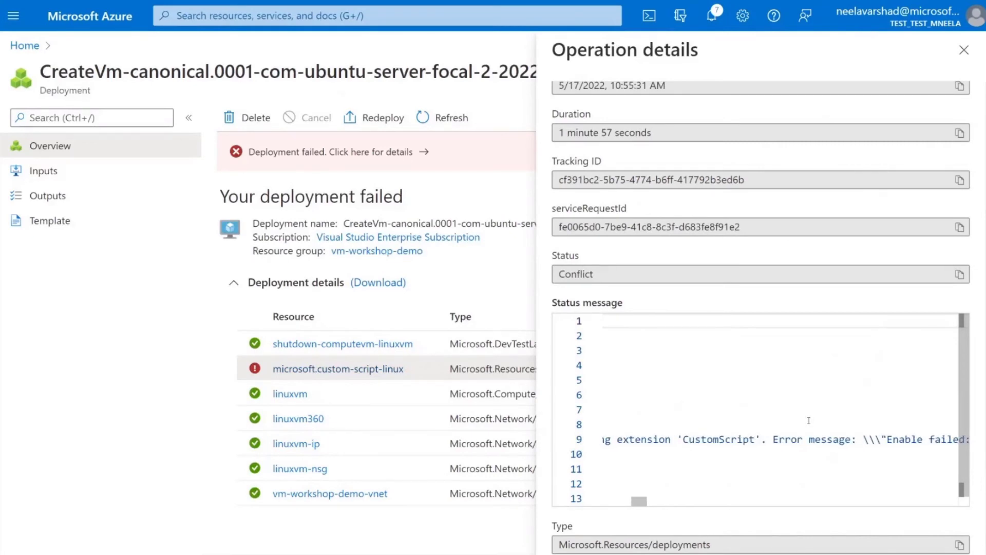
scroll(808, 420, "right", 10)
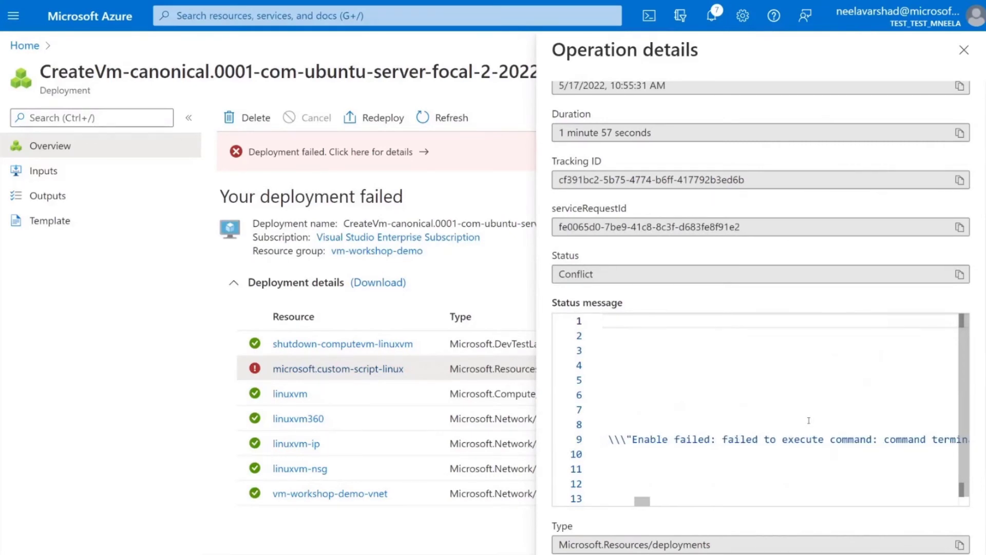
scroll(808, 420, "right", 10)
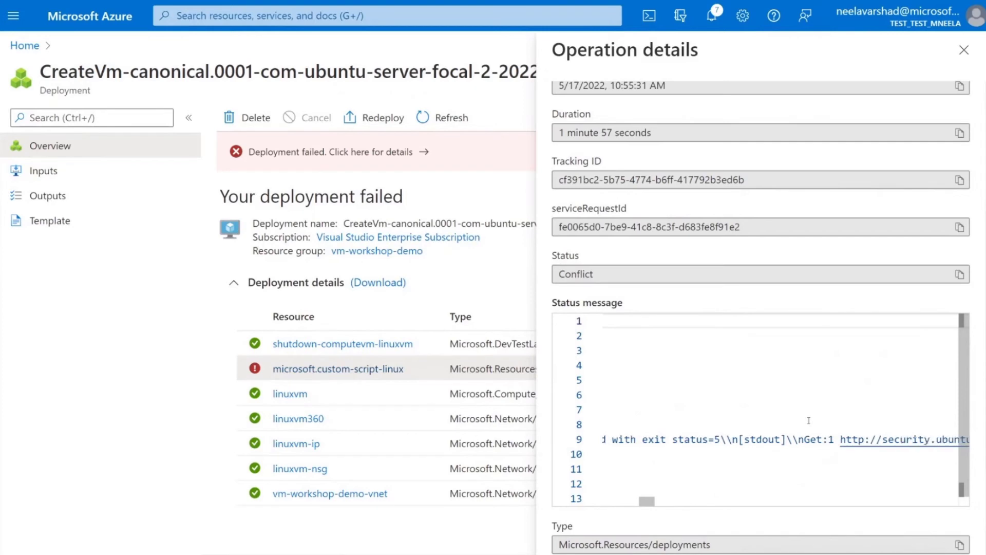
scroll(439, 385, "right", 1)
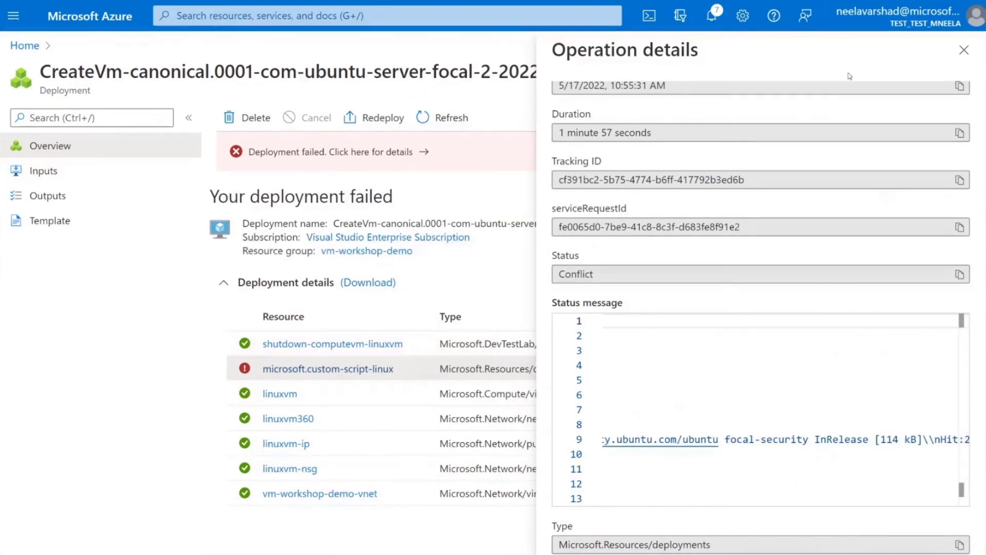
left_click(964, 50)
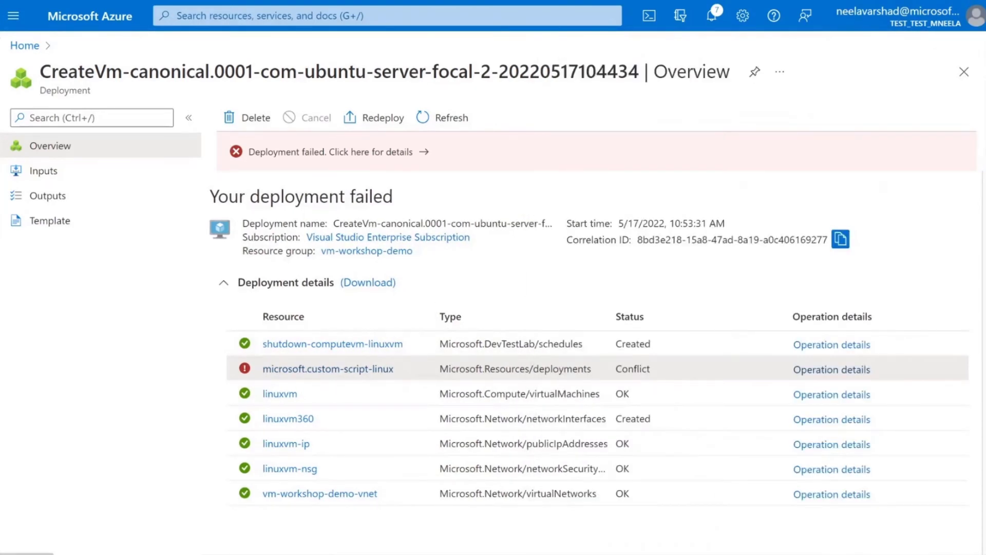
Step: Open the linuxtest-completed virtual machine from the vm-workshop-completed-demo resource group
left_click(31, 48)
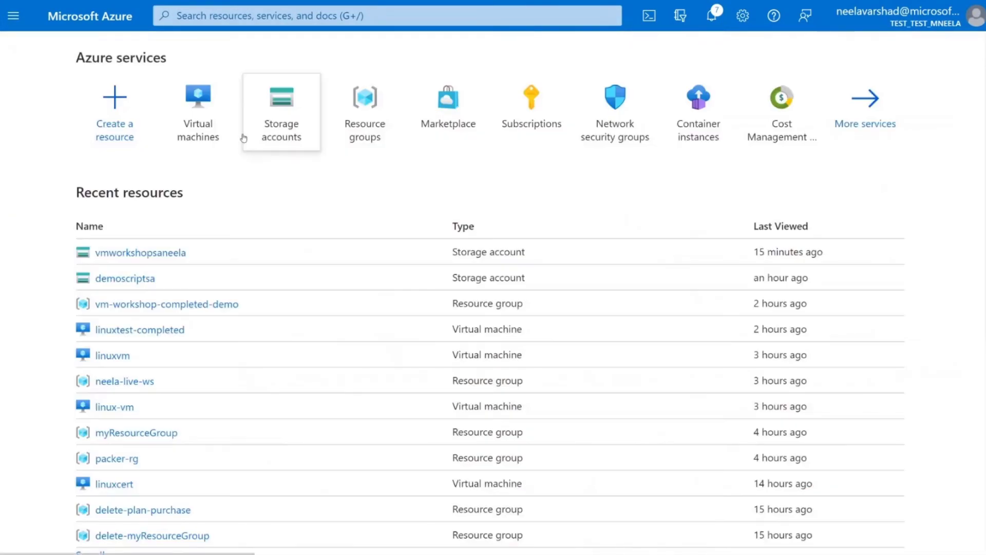
left_click(193, 125)
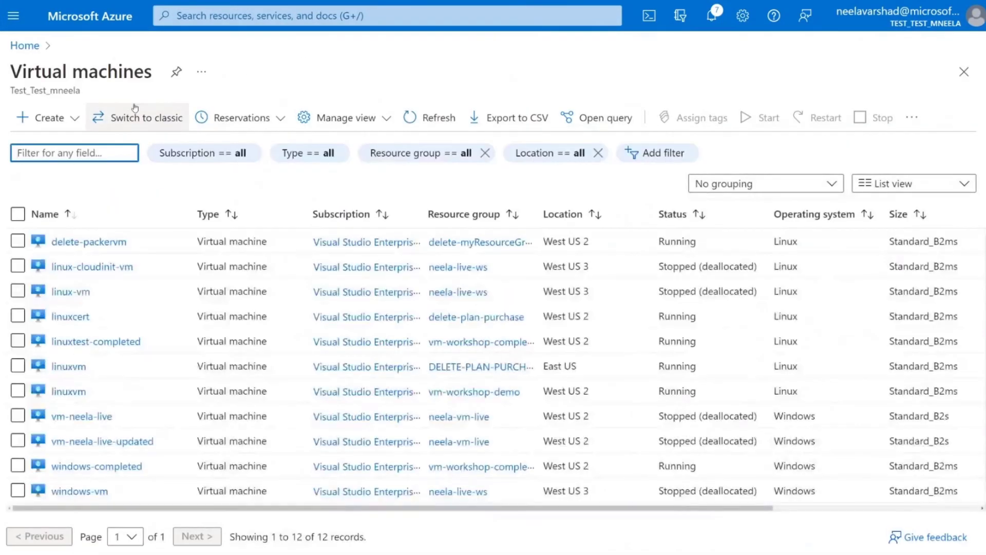
left_click(25, 46)
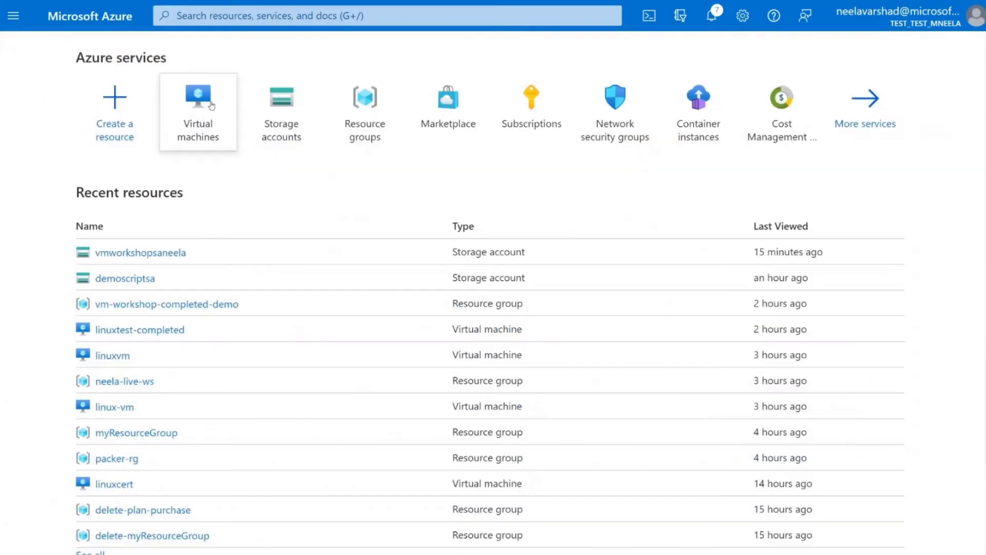
left_click(376, 106)
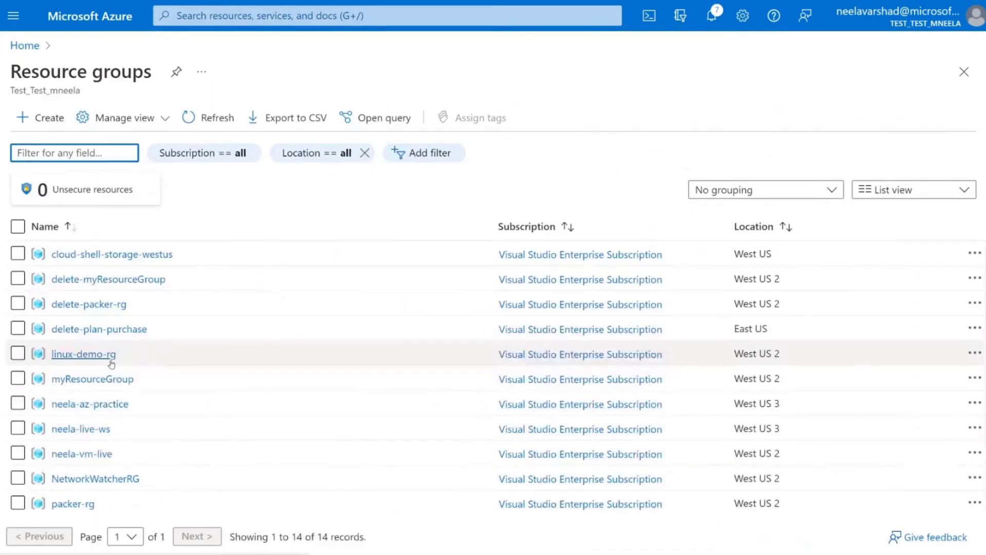
scroll(111, 364, "down", 1)
scroll(112, 364, "down", 3)
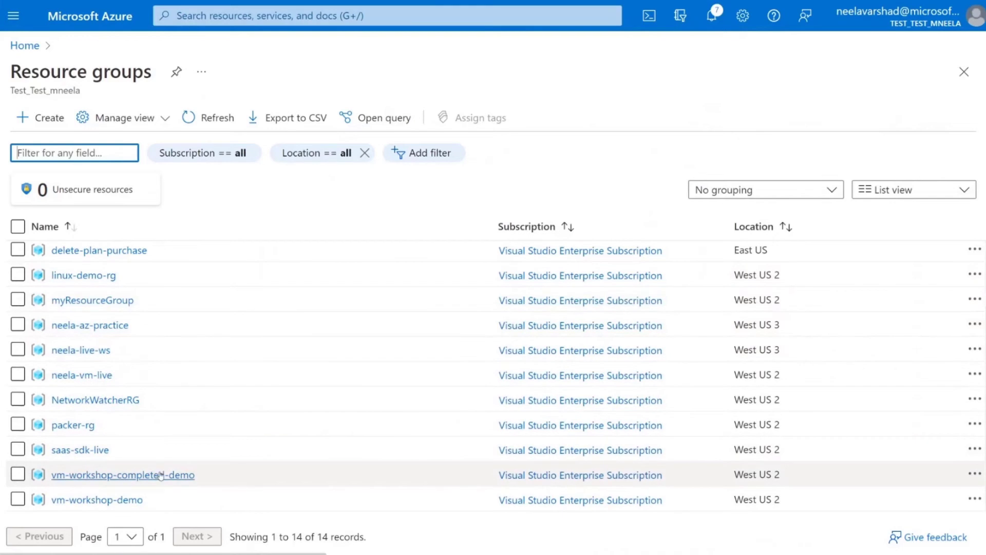
left_click(197, 472)
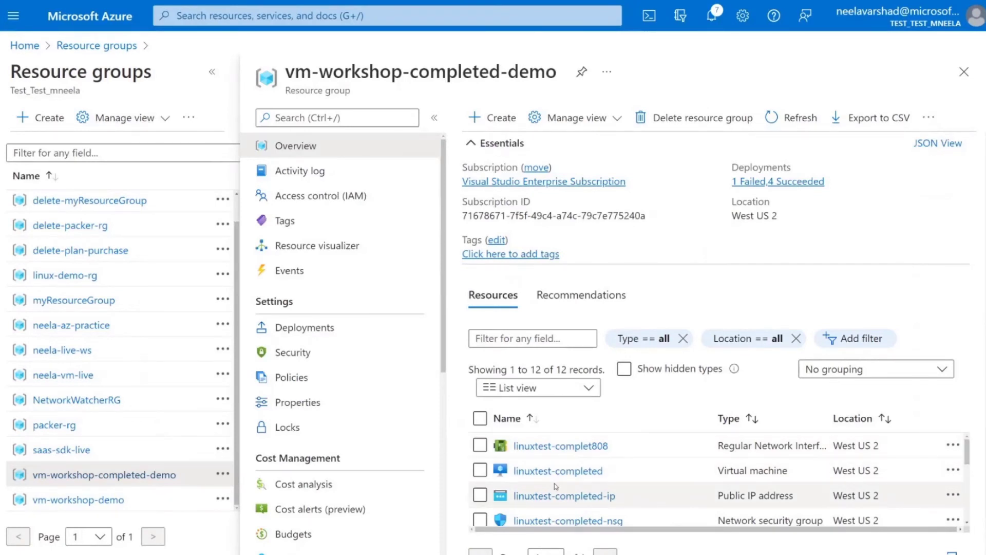
scroll(554, 470, "down", 1)
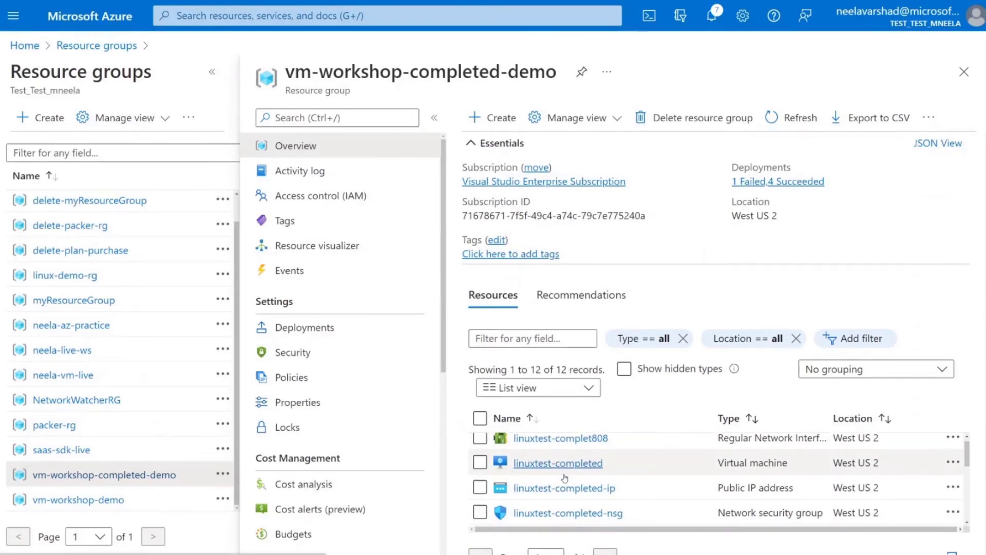
left_click(564, 470)
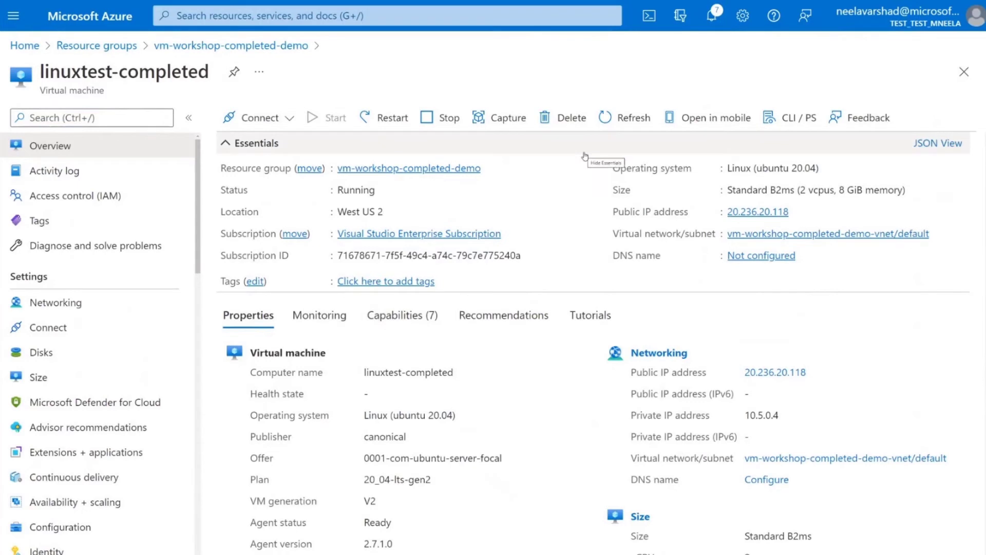
Step: Copy the virtual machine's public IP address and load it in a new browser tab
mouse_move(763, 214)
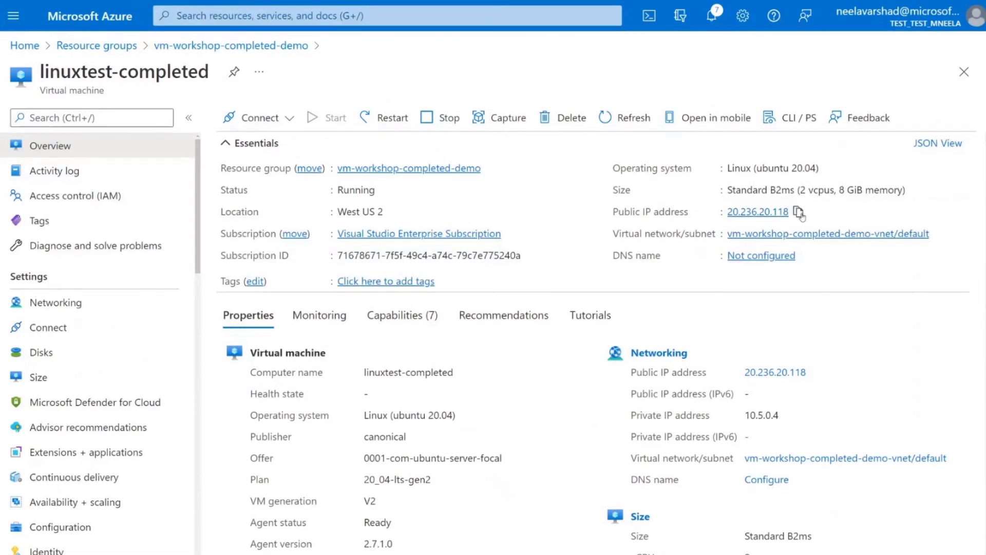
left_click(799, 213)
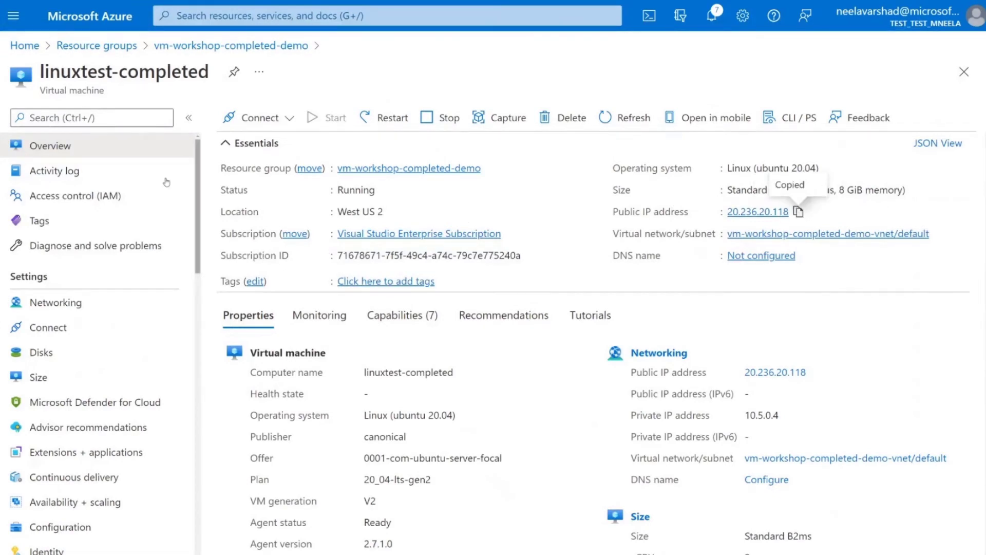
mouse_move(218, 3)
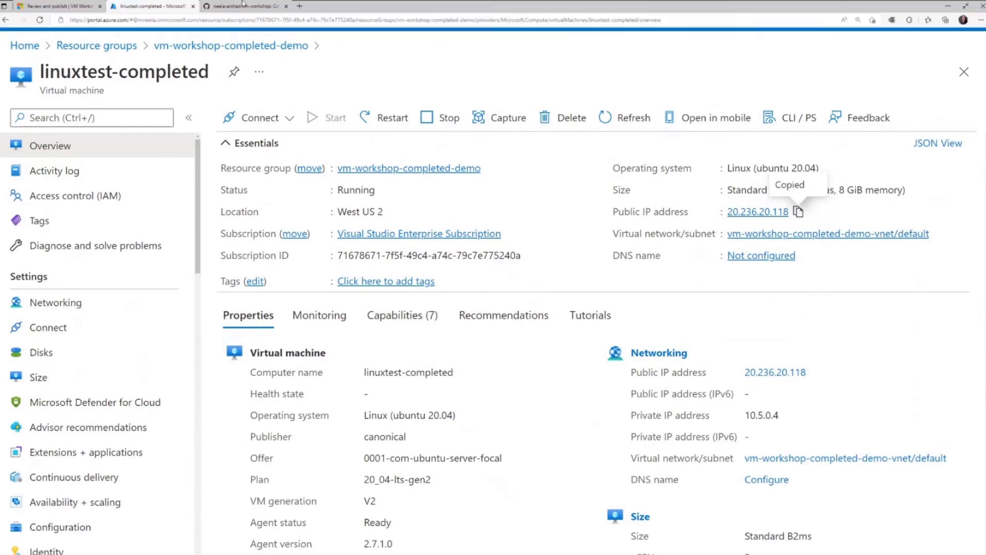
left_click(300, 6)
key("ctrl+v")
key("Return")
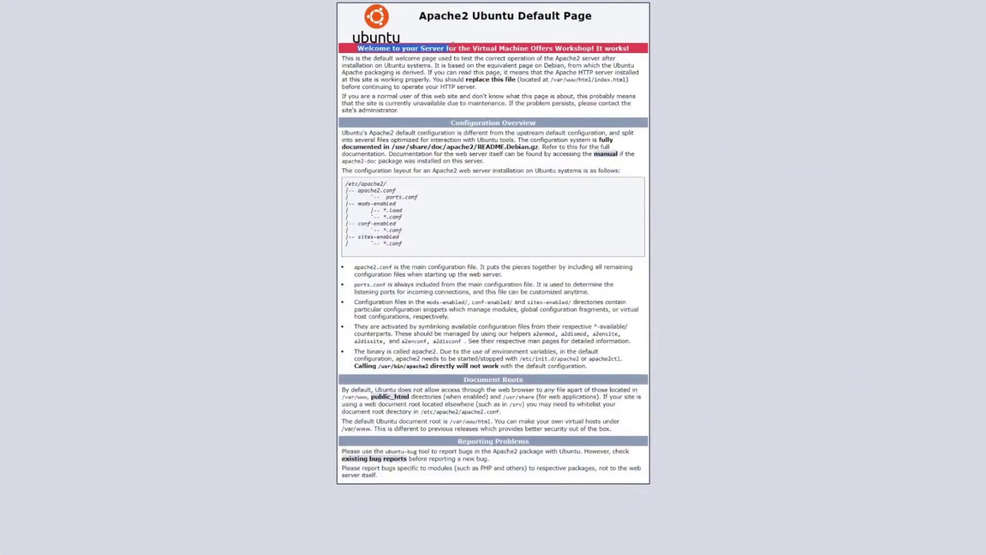
Step: Examine the welcome message in the red banner of the Apache2 Ubuntu default page
left_click_drag(485, 49, 628, 47)
left_click(684, 100)
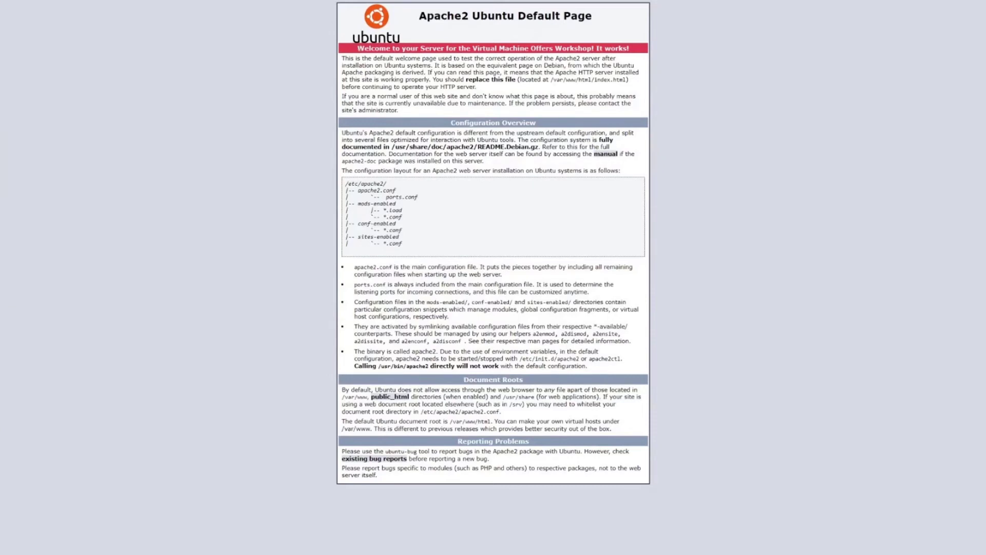
left_click_drag(358, 48, 518, 48)
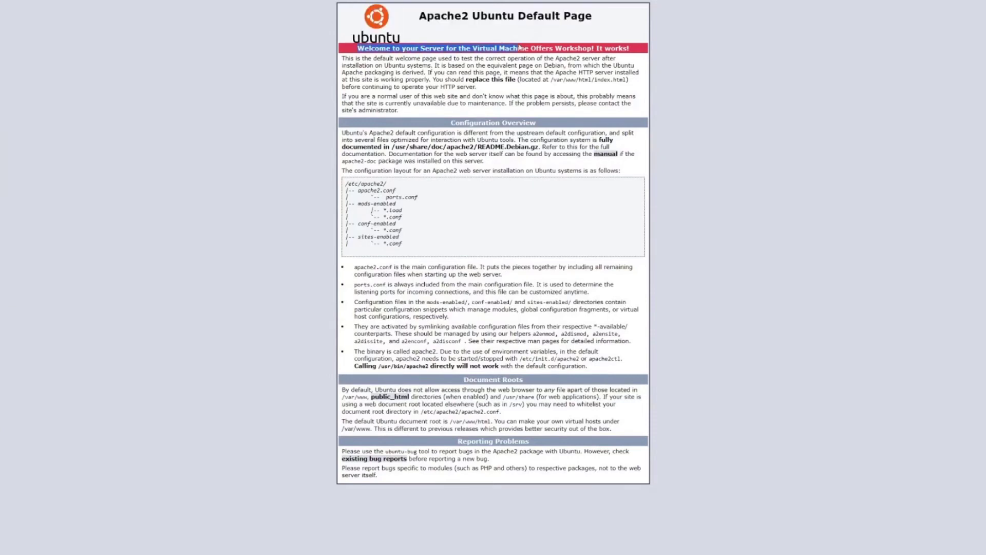
left_click(519, 48)
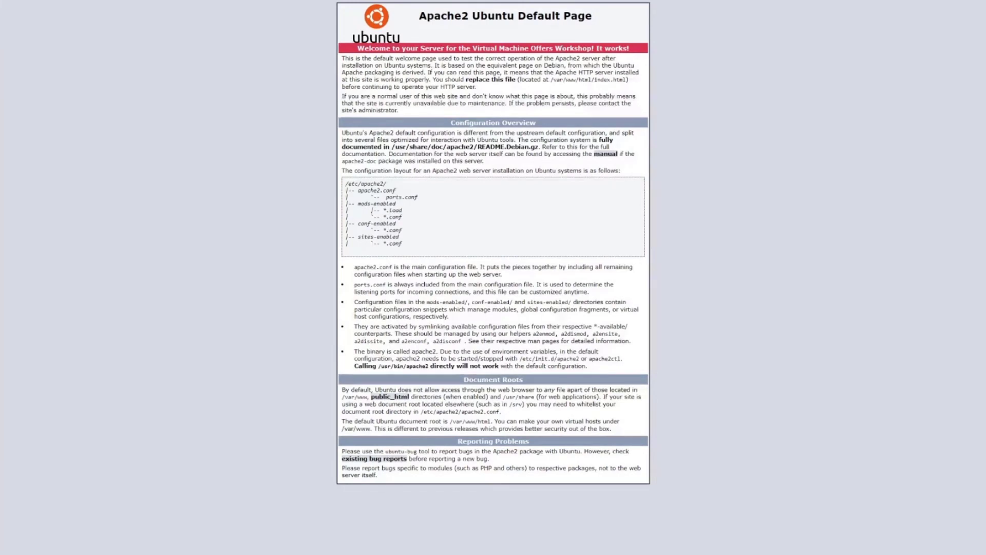
Step: Return to the Azure portal and review the linuxtest-completed overview properties down to the installed extensions
mouse_move(304, 3)
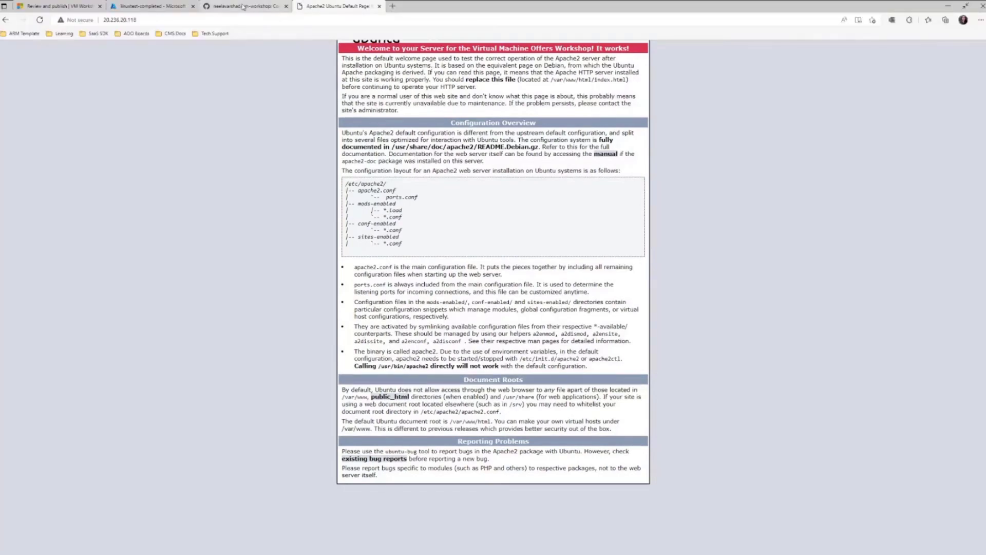
left_click(159, 6)
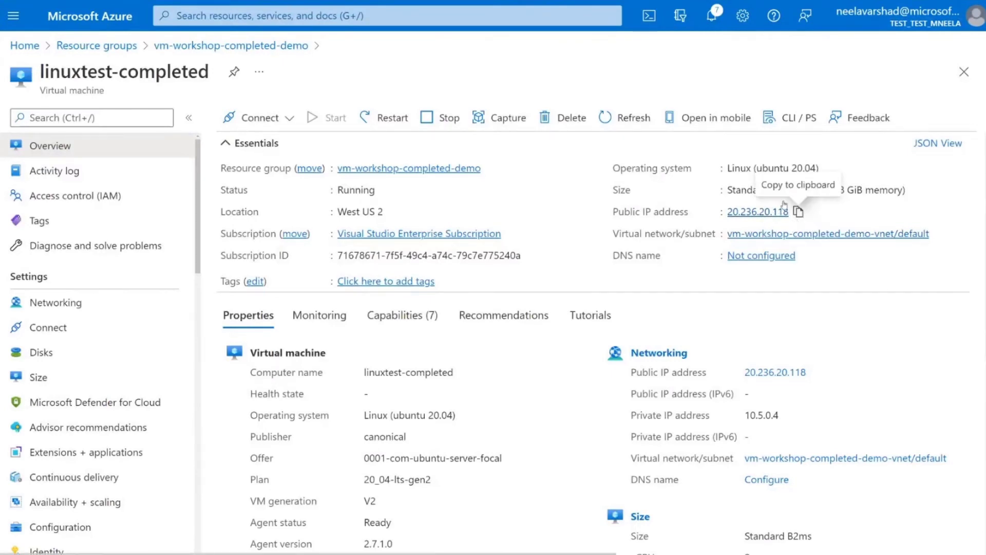
scroll(771, 361, "down", 2)
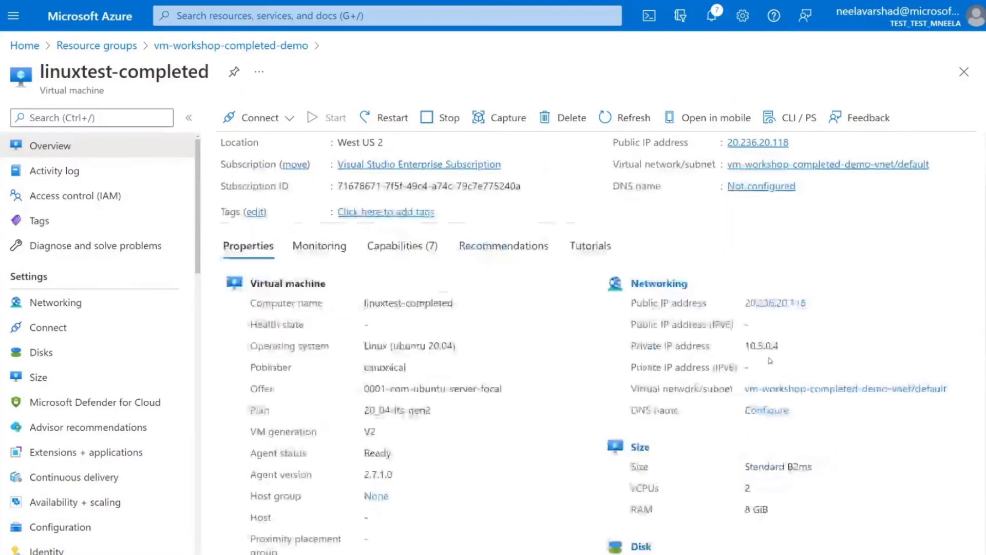
scroll(770, 361, "down", 5)
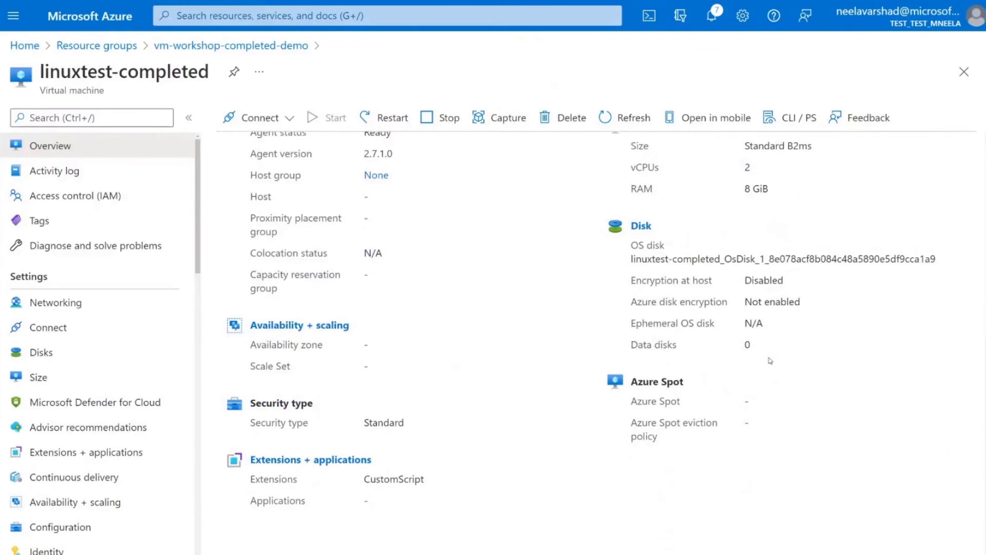
scroll(771, 361, "up", 8)
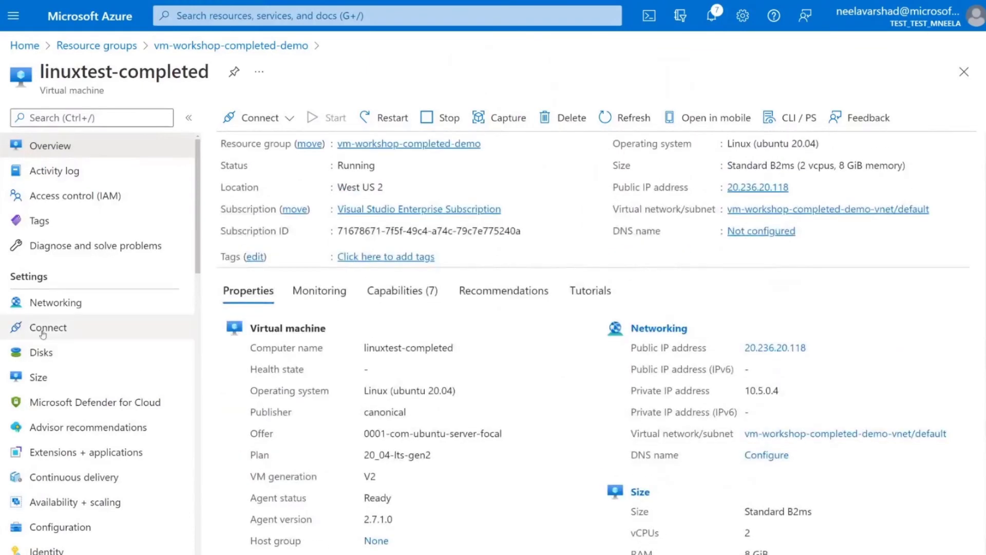
Step: In the virtual machine's SSH connection instructions, set the private key path to linuxtest-completed_key.pem in Downloads and copy the generated ssh command
left_click(43, 331)
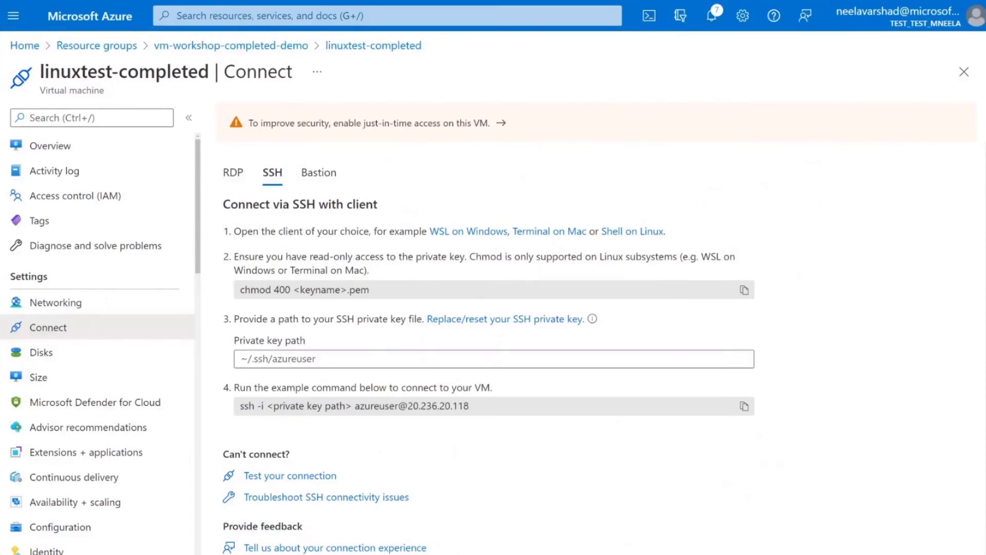
left_click(717, 365)
key("ctrl+v")
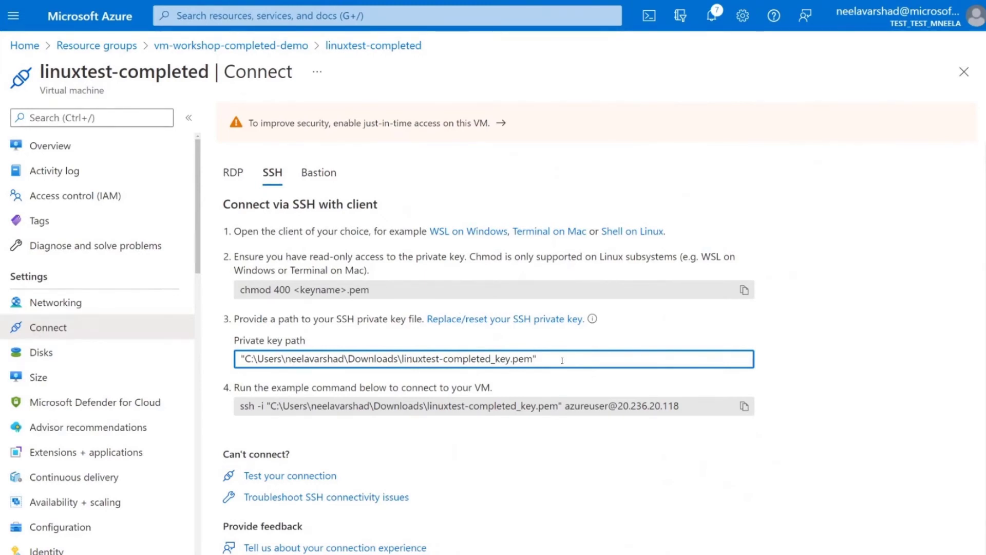
left_click_drag(562, 360, 239, 360)
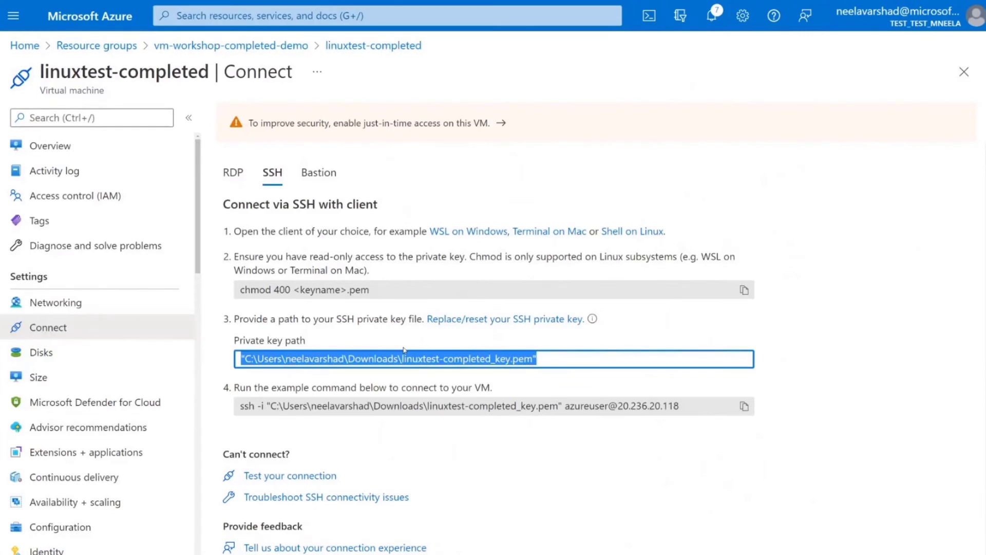
left_click(744, 406)
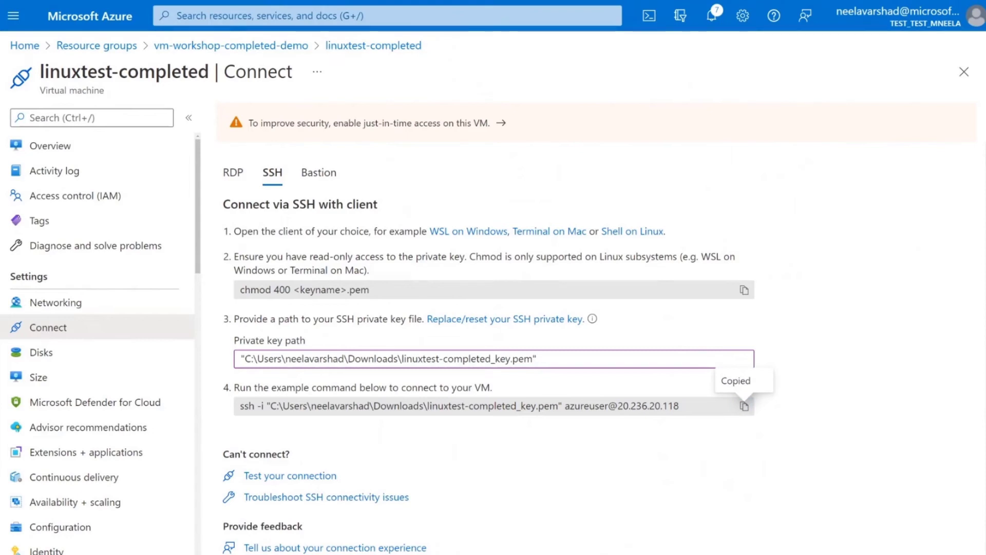
Step: Switch to a maximized Command Prompt window and run the copied ssh command for linuxtest-completed
left_click_drag(985, 1, 537, 163)
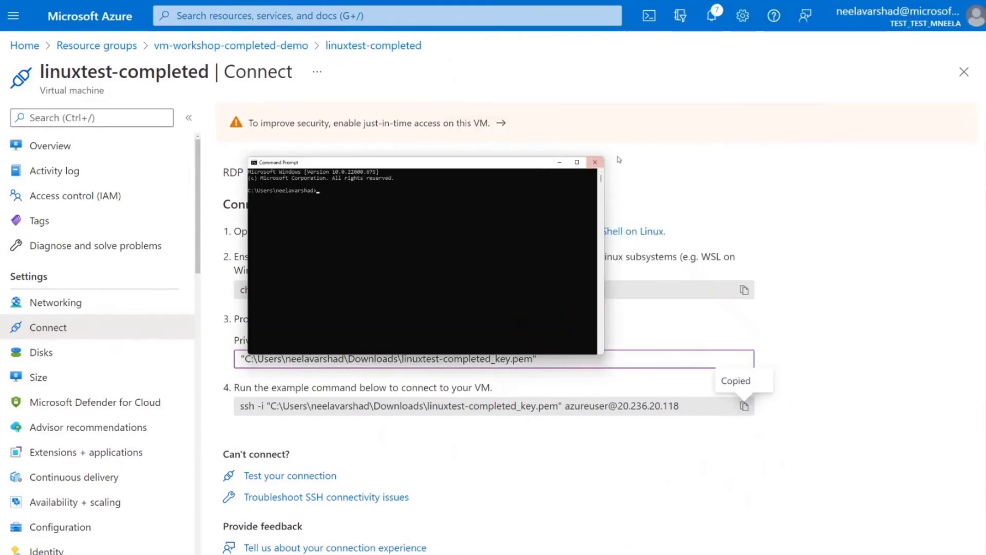
left_click(578, 162)
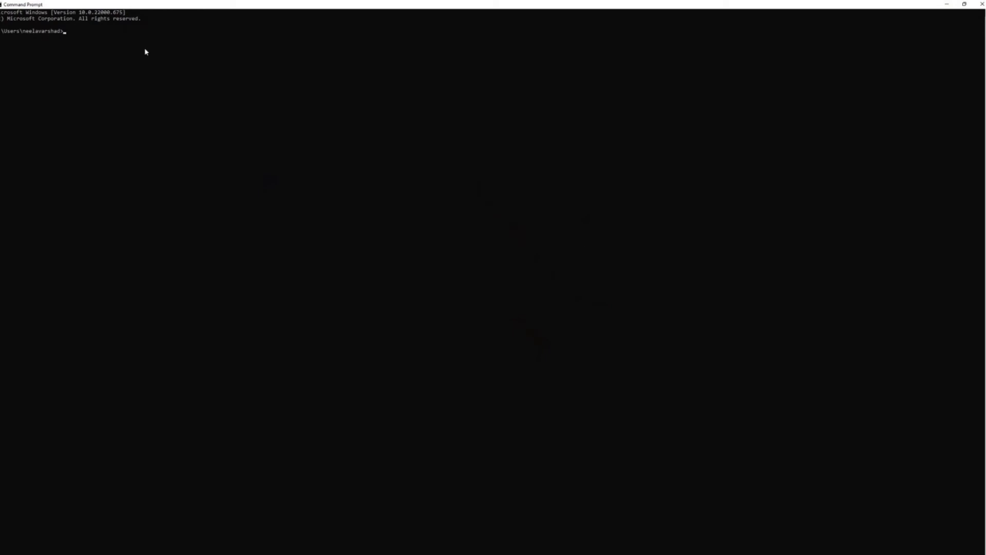
key("ctrl+v")
key("Return")
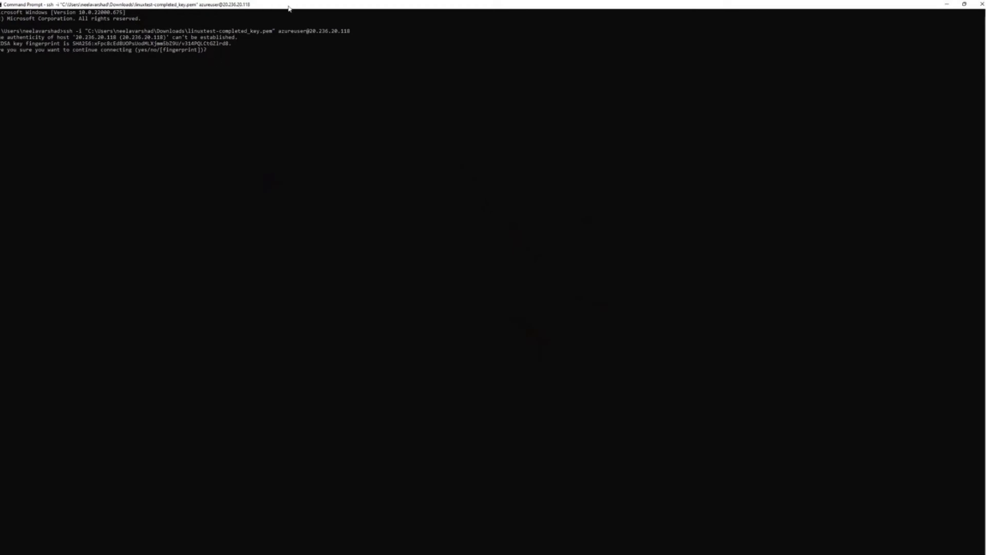
Step: Accept the host's key fingerprint with yes to log in to linuxtest-completed over SSH
left_click(394, 137)
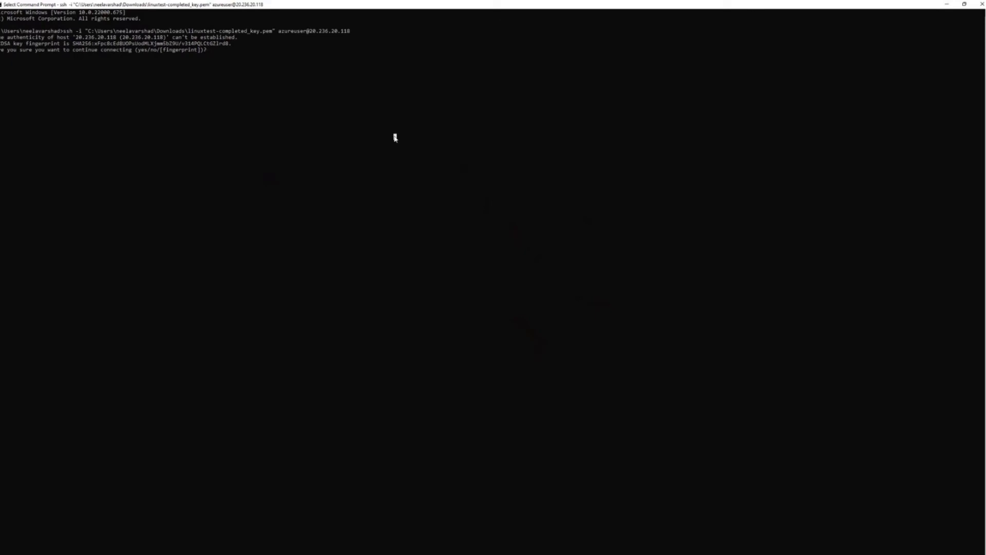
key("Escape")
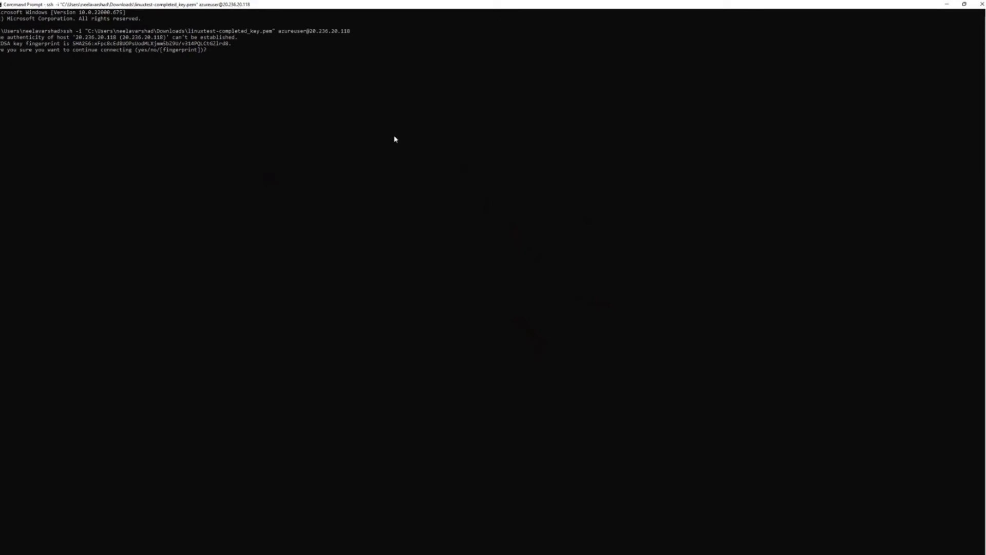
scroll(395, 138, "up", 5)
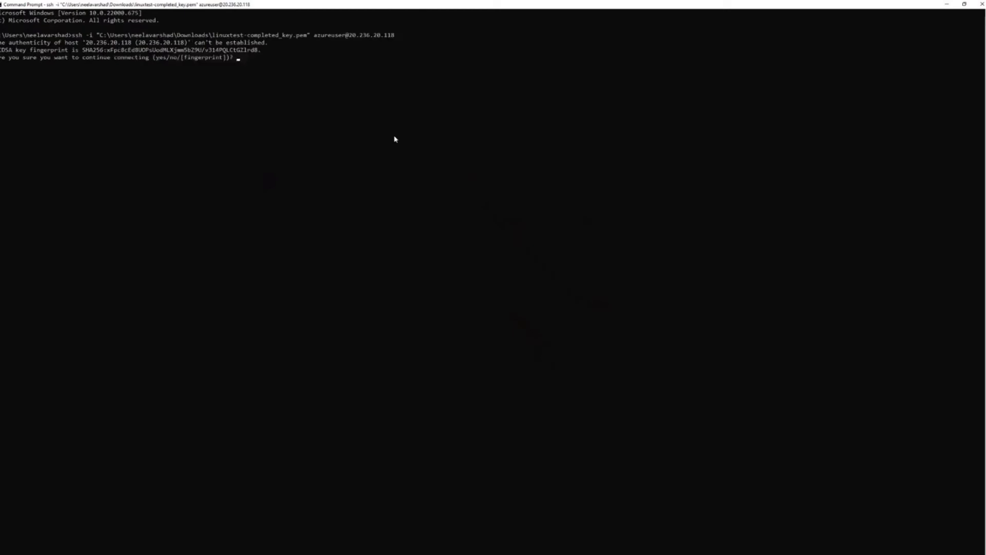
scroll(395, 139, "up", 5)
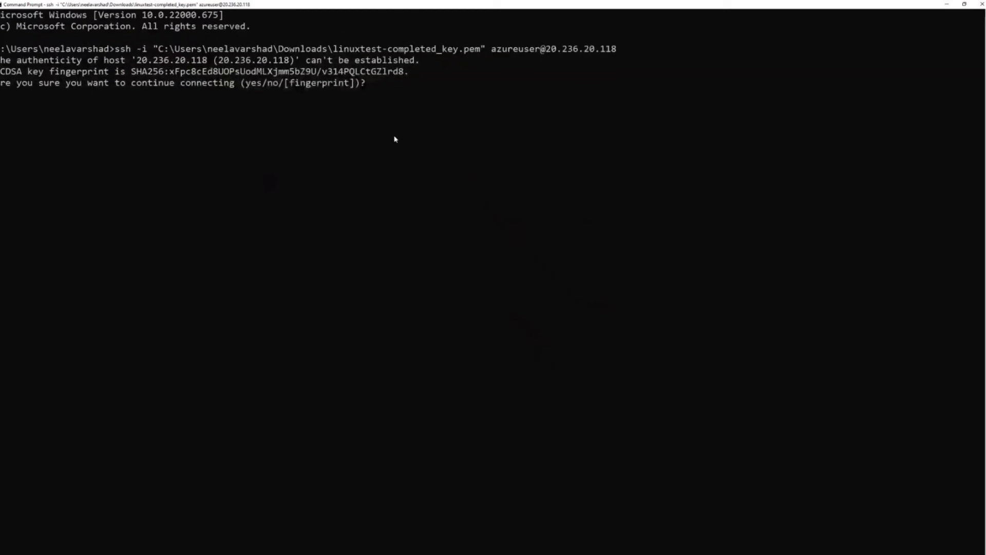
scroll(395, 139, "up", 3)
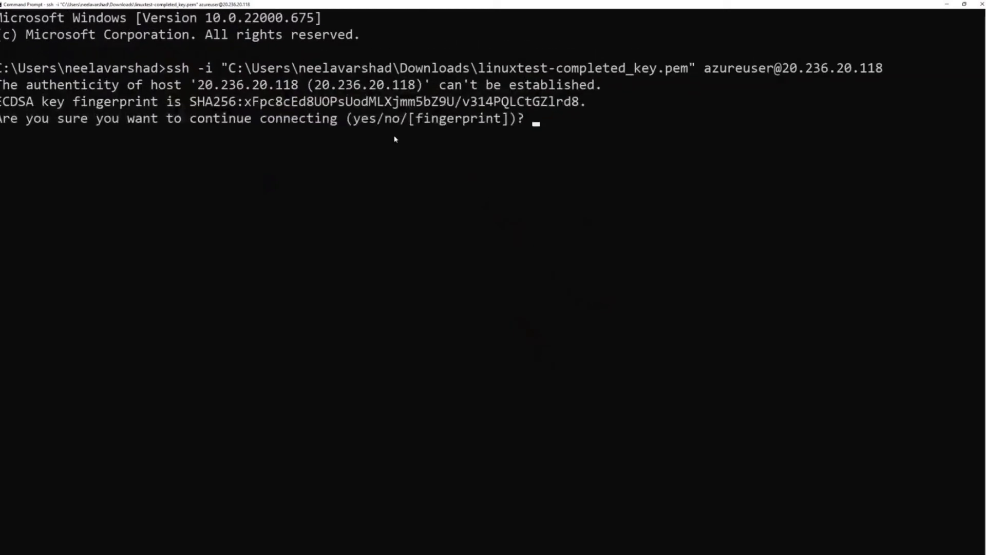
scroll(395, 138, "up", 2)
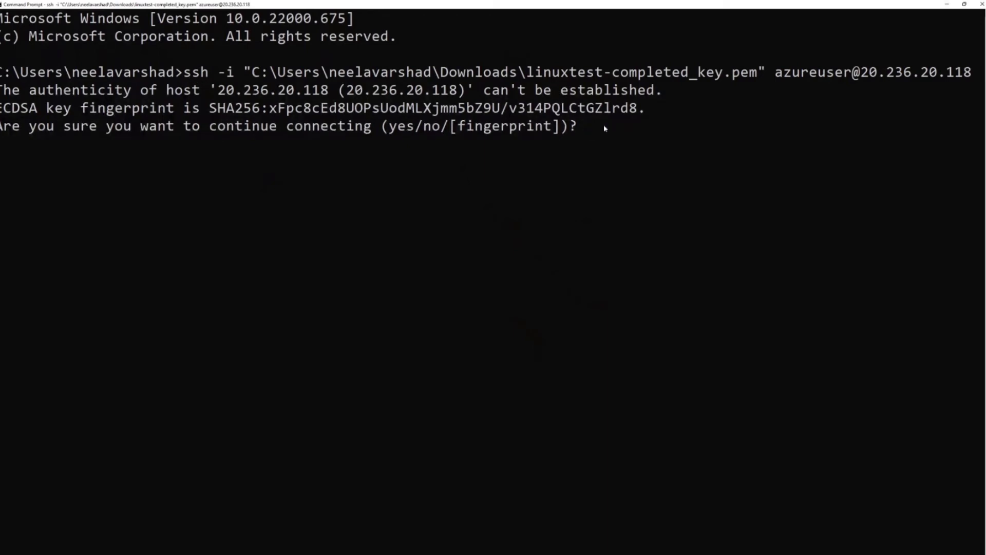
type("yes")
key("Return")
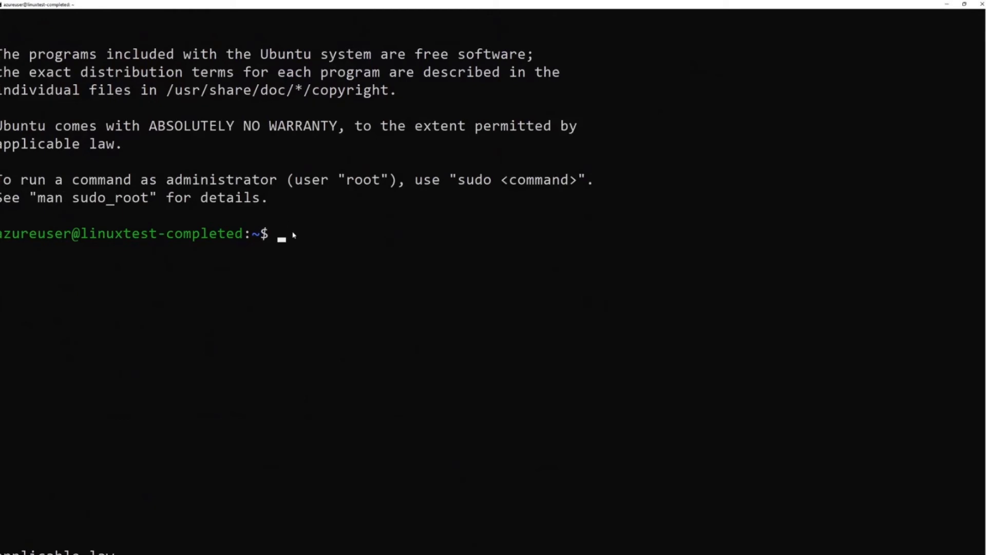
Step: Update the package lists on linuxtest-completed with sudo apt-get update and look through the output
type("sudo apt-get update")
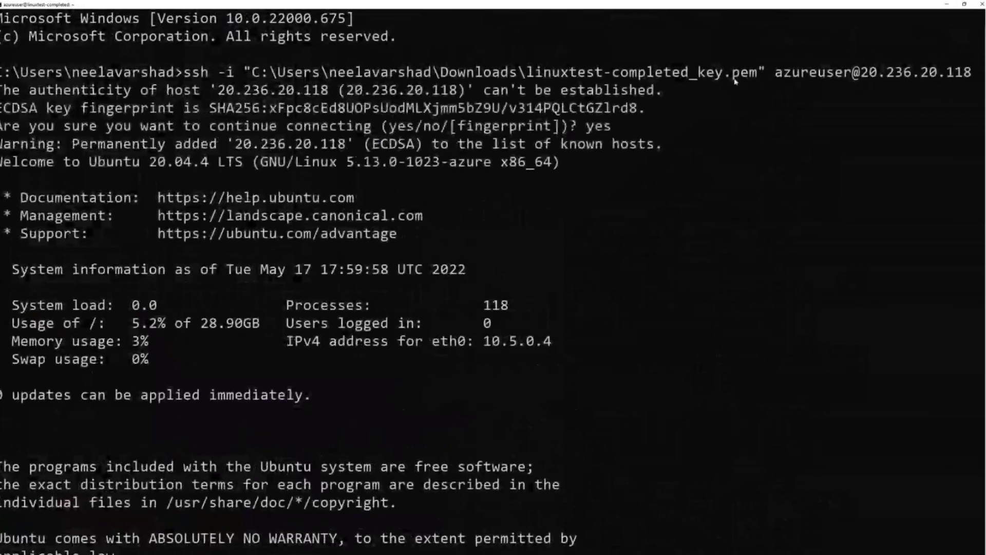
scroll(693, 222, "down", 5)
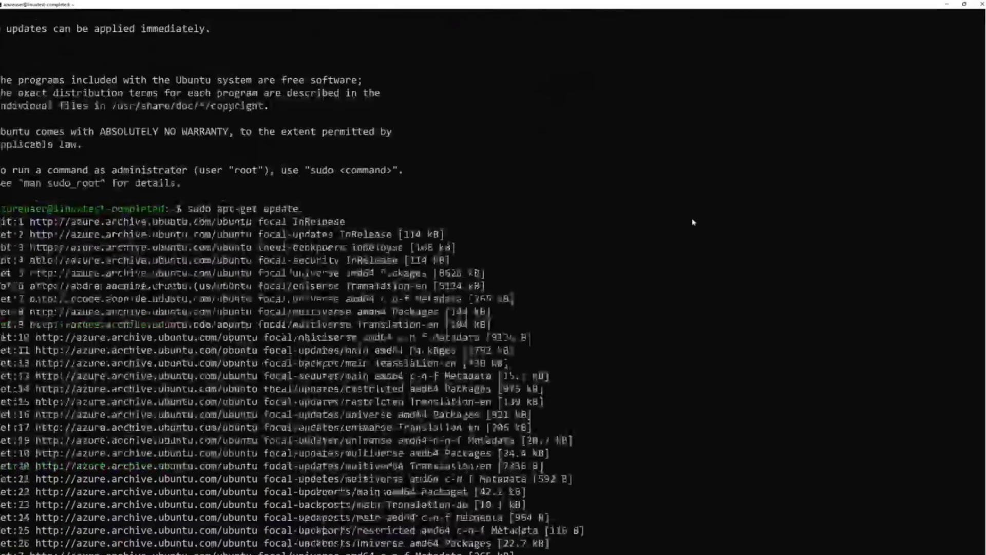
scroll(693, 223, "up", 15)
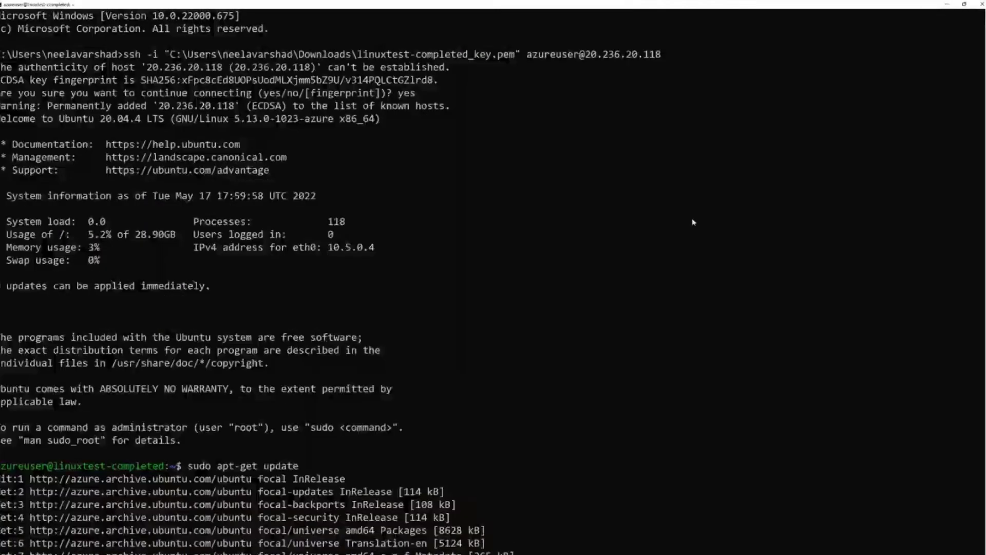
scroll(693, 223, "down", 5)
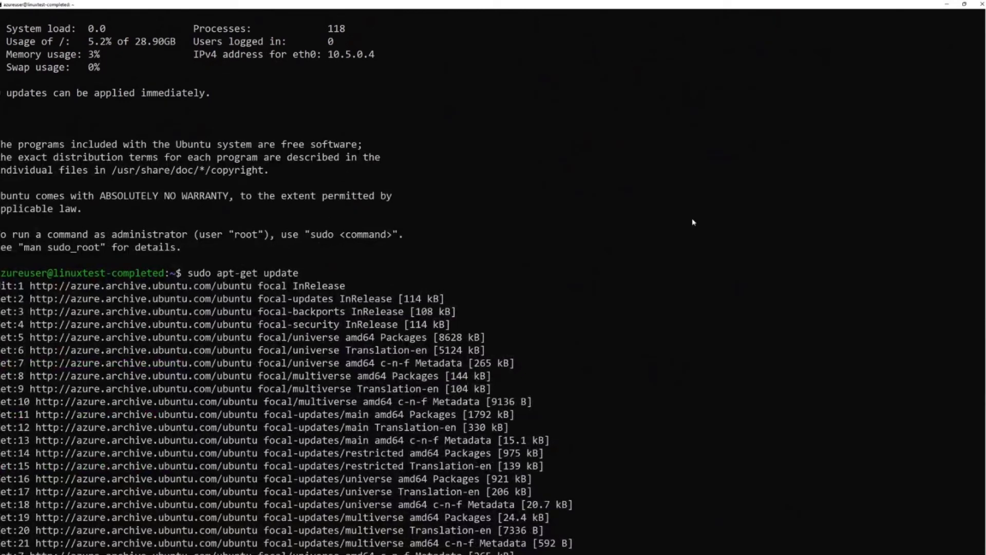
scroll(693, 222, "down", 12)
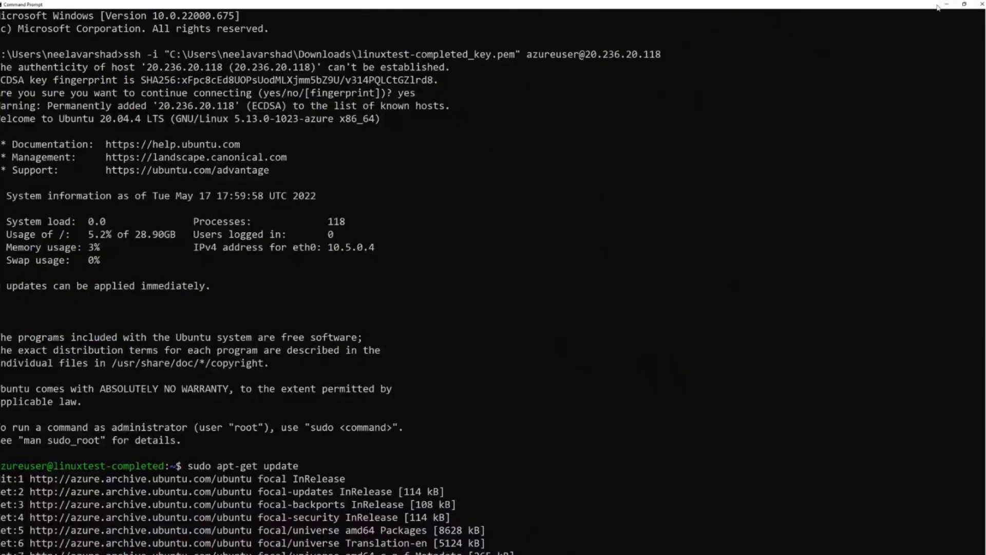
Step: Return to the Azure portal, discard the unsaved edits and open the windows-completed virtual machine from the vm-workshop-completed-demo resource group
left_click(945, 7)
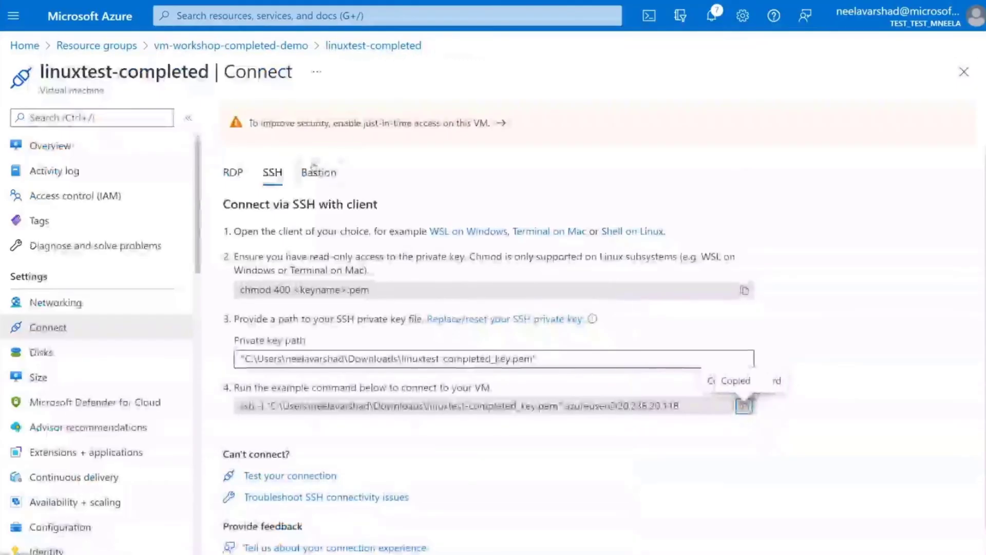
left_click(226, 55)
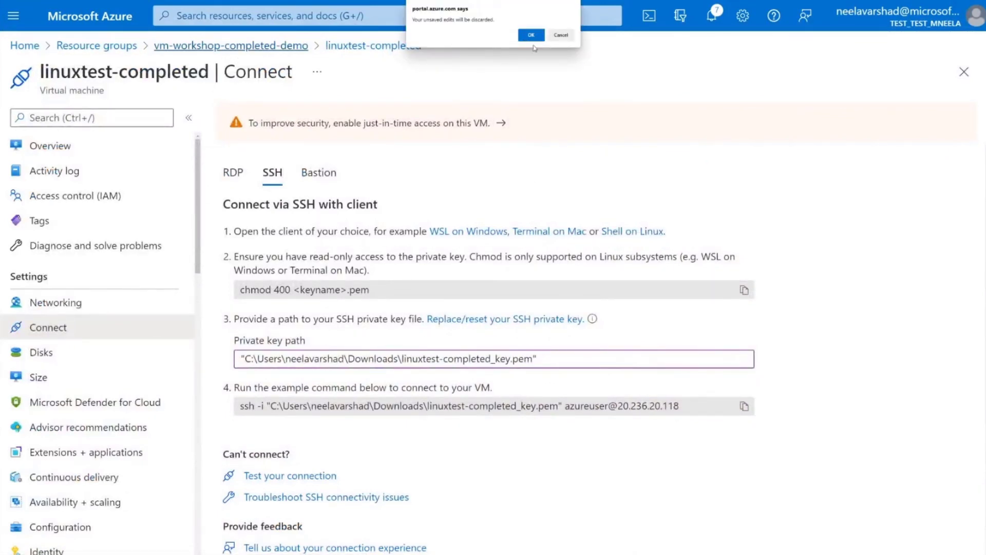
left_click(532, 35)
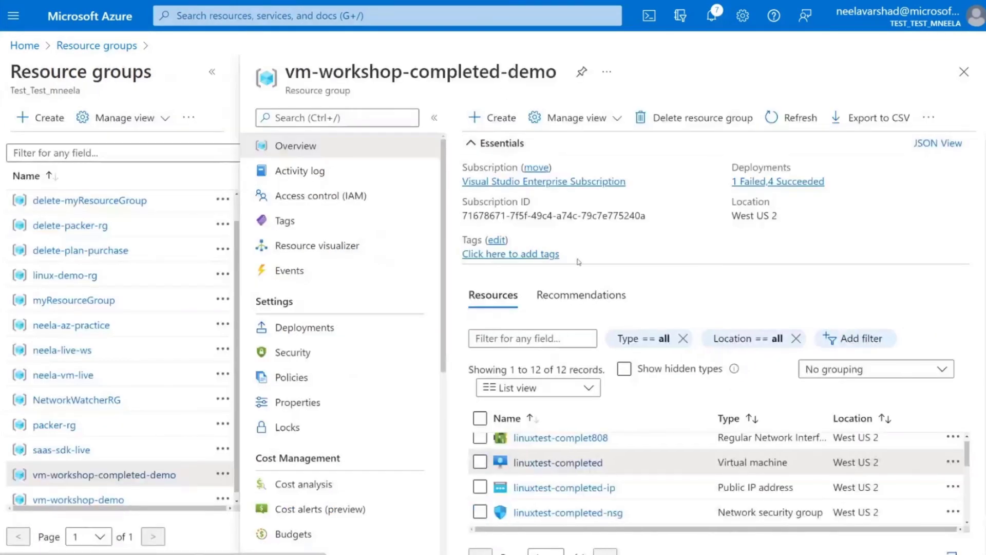
scroll(564, 501, "down", 2)
scroll(564, 501, "down", 3)
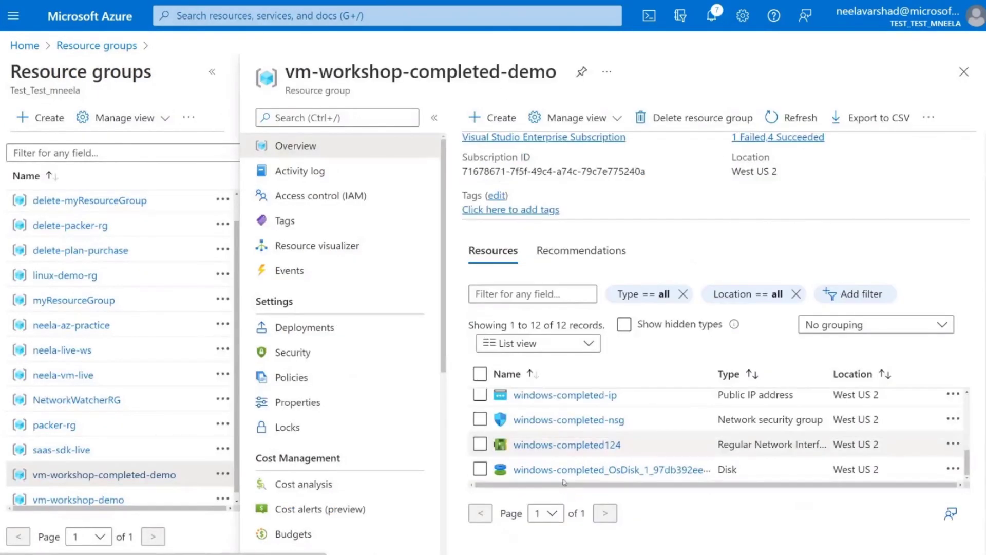
scroll(568, 437, "up", 1)
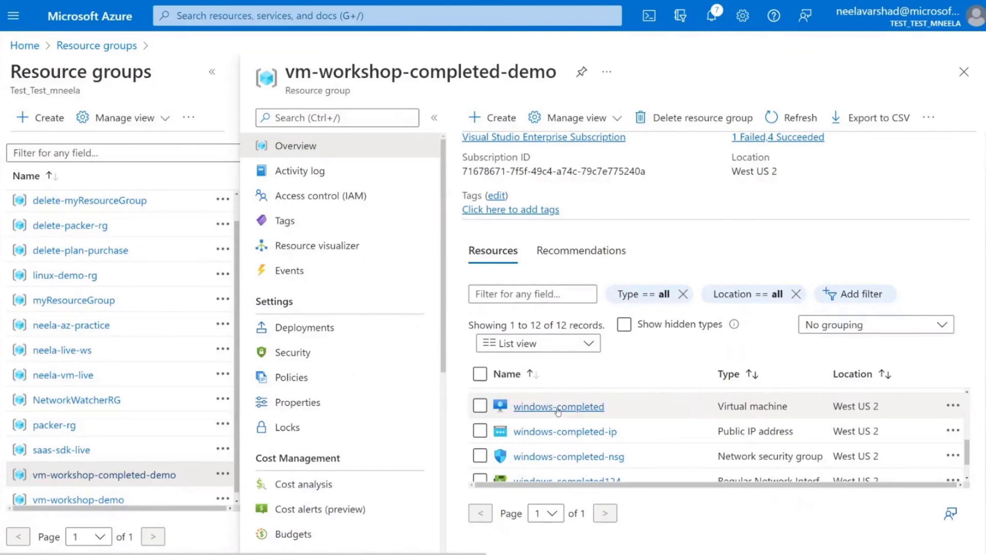
left_click(558, 407)
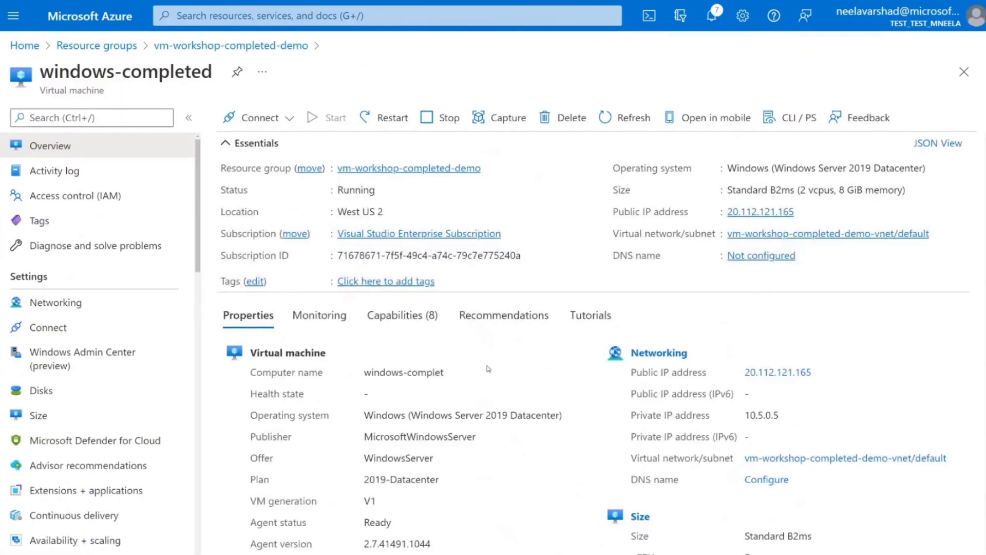
Step: Copy the public IP address of windows-completed and load it in the Apache page's browser tab to check the welcome message
mouse_move(805, 213)
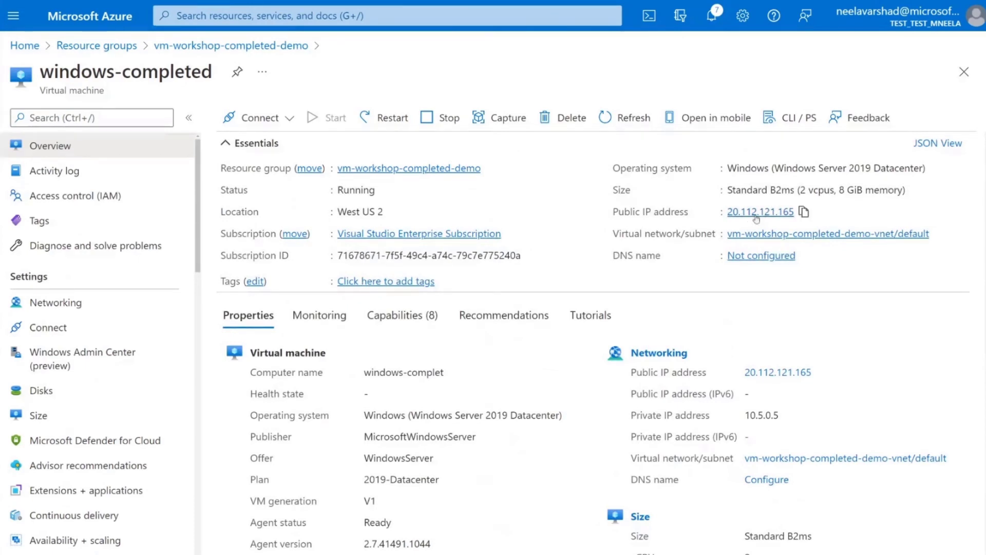
left_click(803, 212)
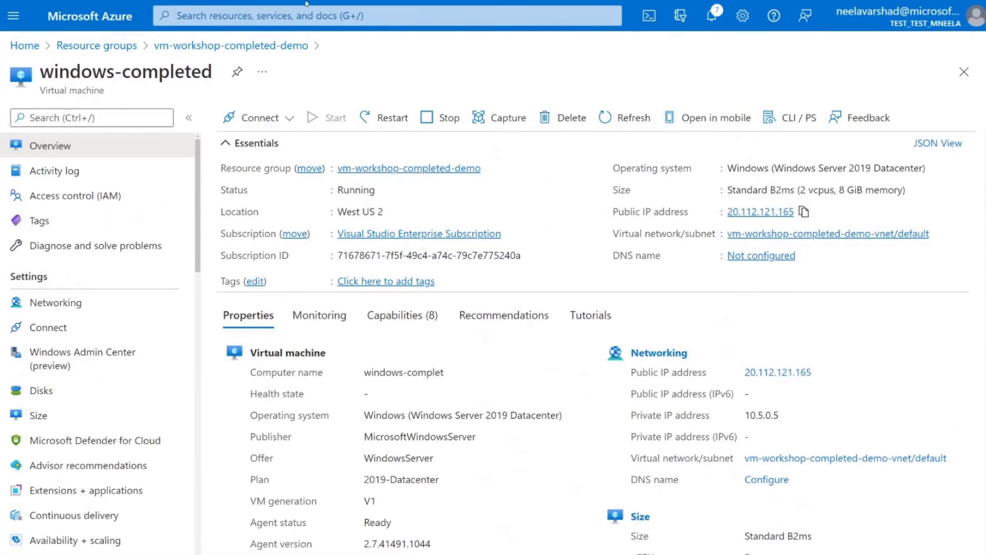
left_click(333, 6)
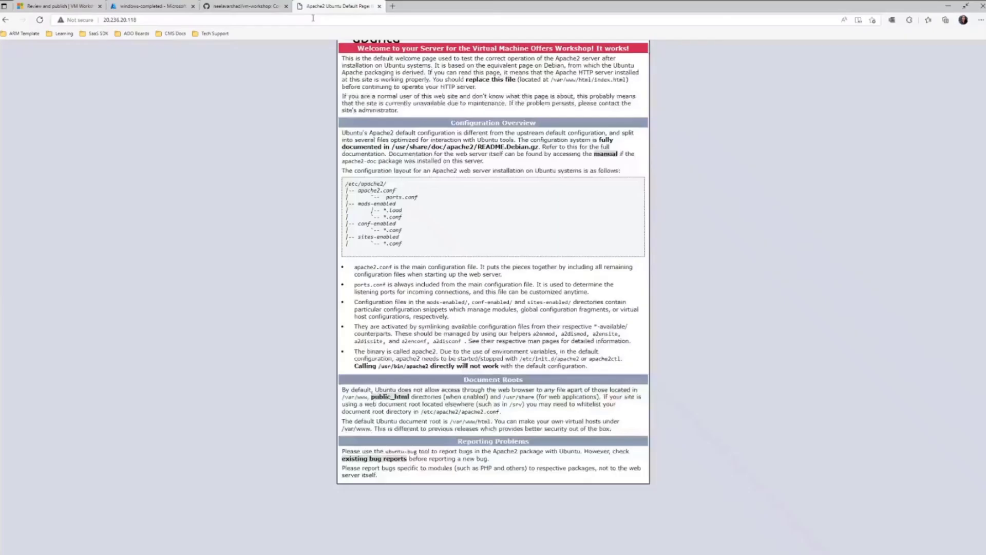
left_click(313, 18)
key("ctrl+v")
key("Return")
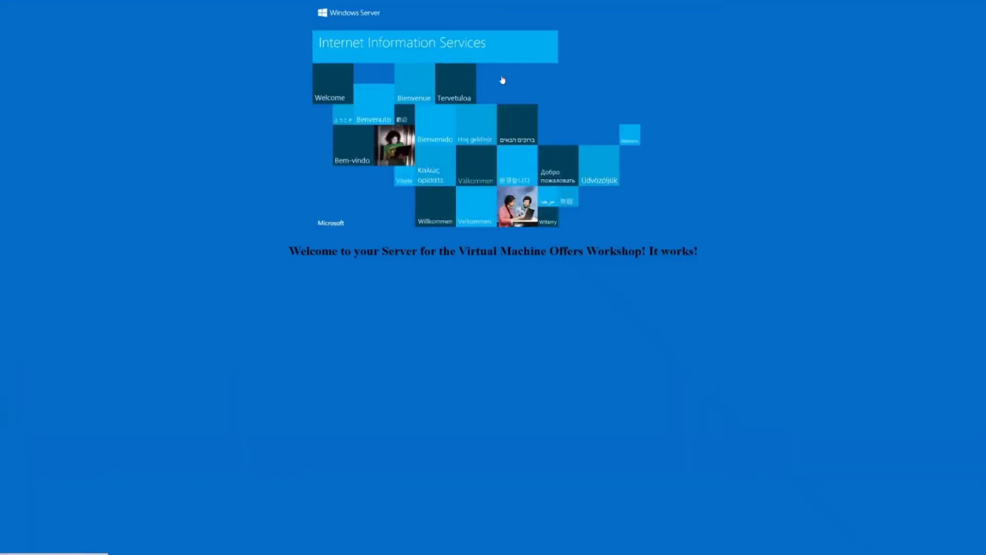
left_click_drag(290, 251, 715, 257)
mouse_move(526, 5)
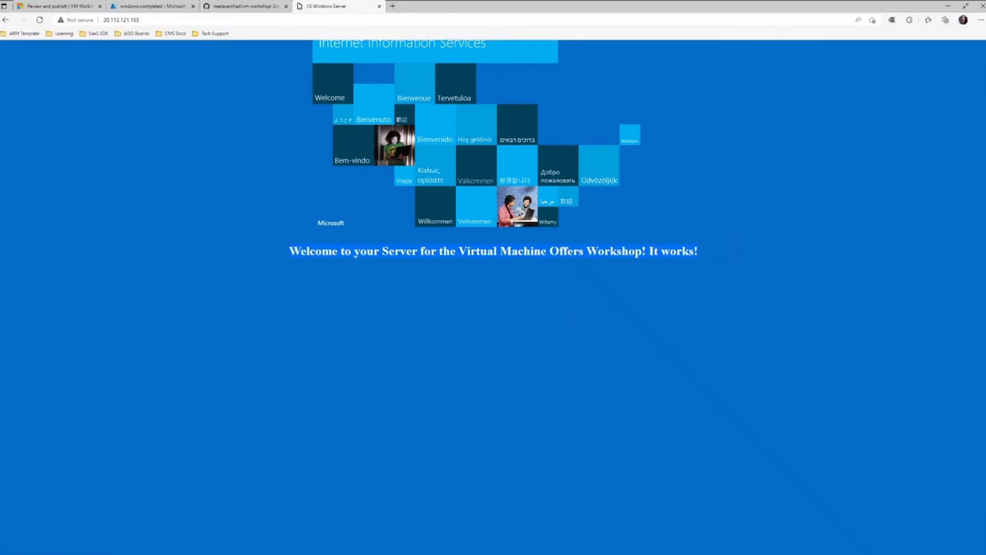
Step: Back in the Azure portal, download and open the RDP file for windows-completed, and start the connection with clipboard and printers allowed
left_click(245, 8)
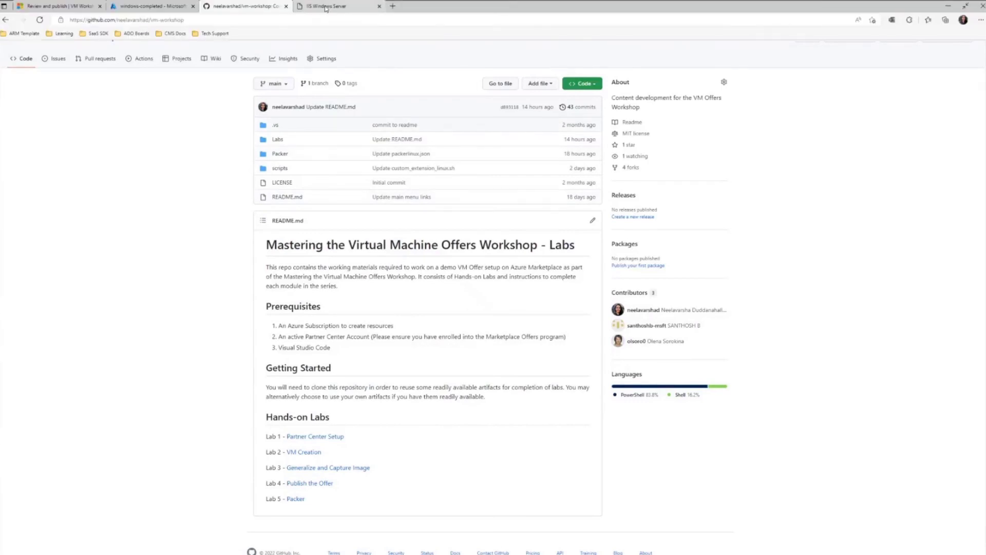
left_click(136, 7)
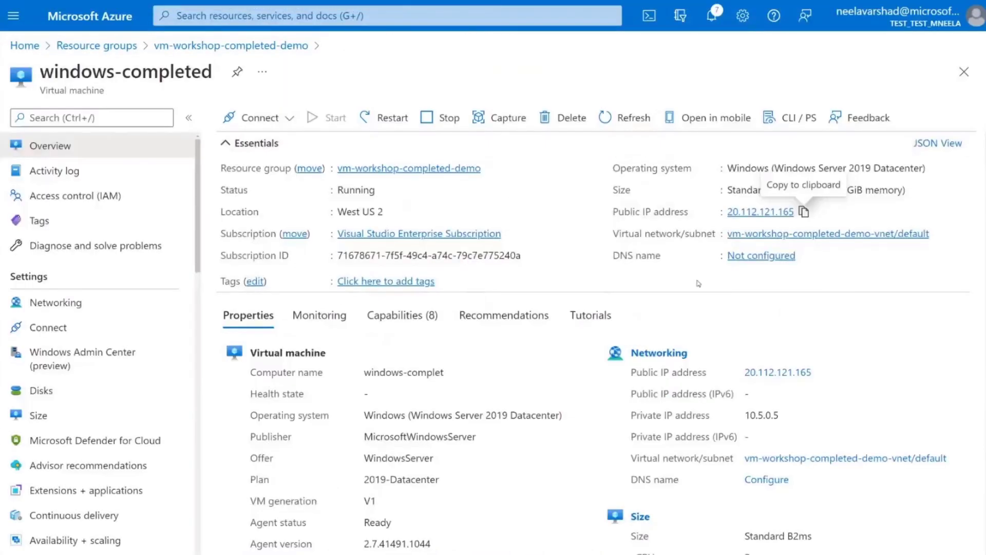
left_click(40, 337)
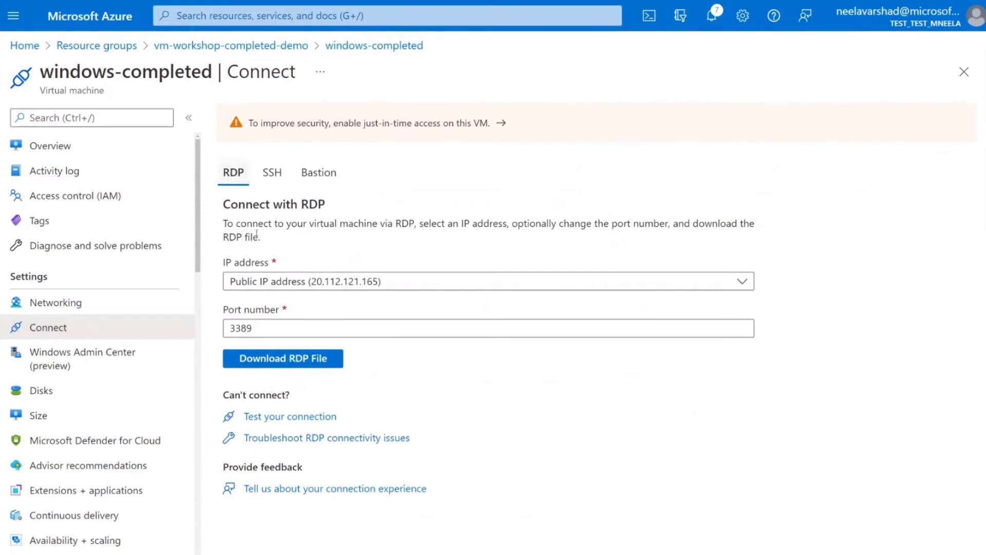
left_click(295, 358)
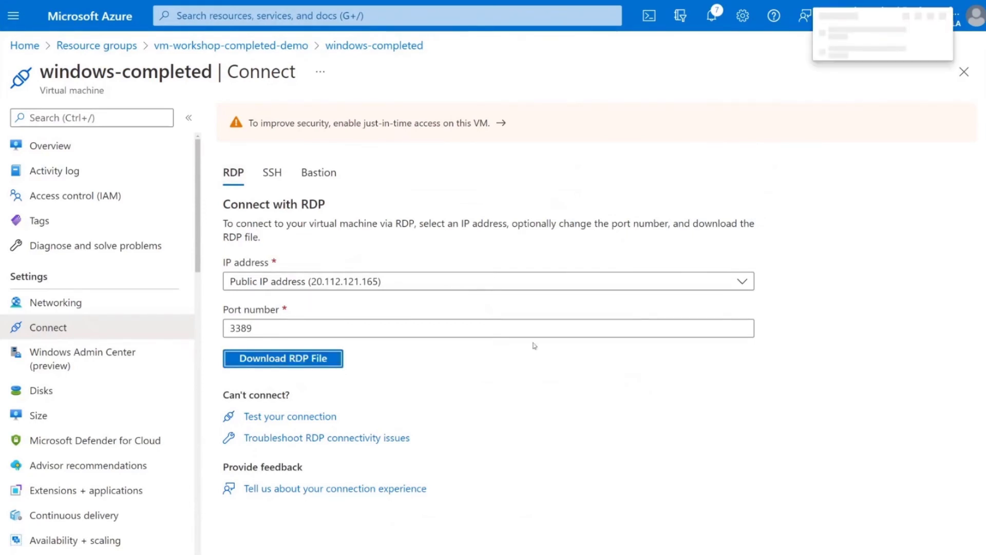
left_click(841, 39)
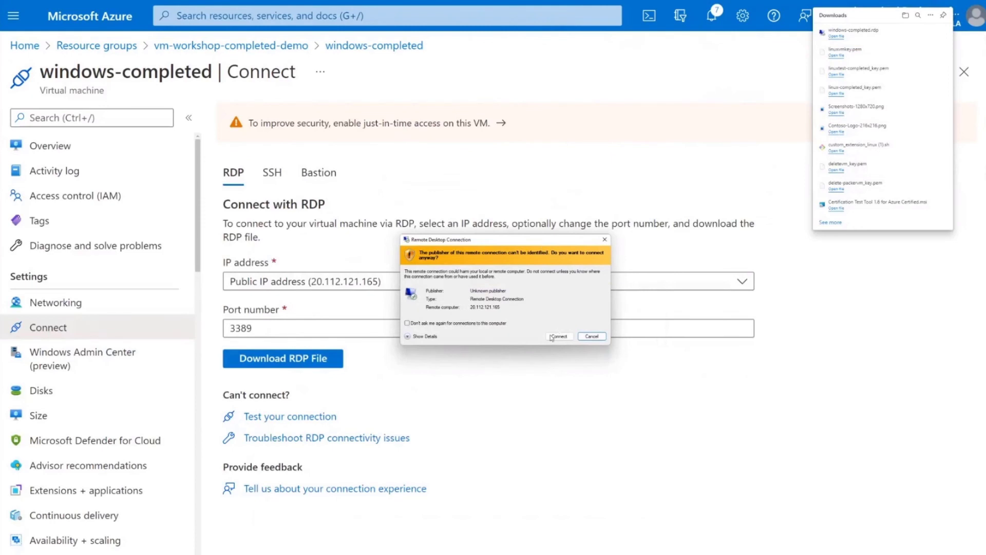
left_click(434, 337)
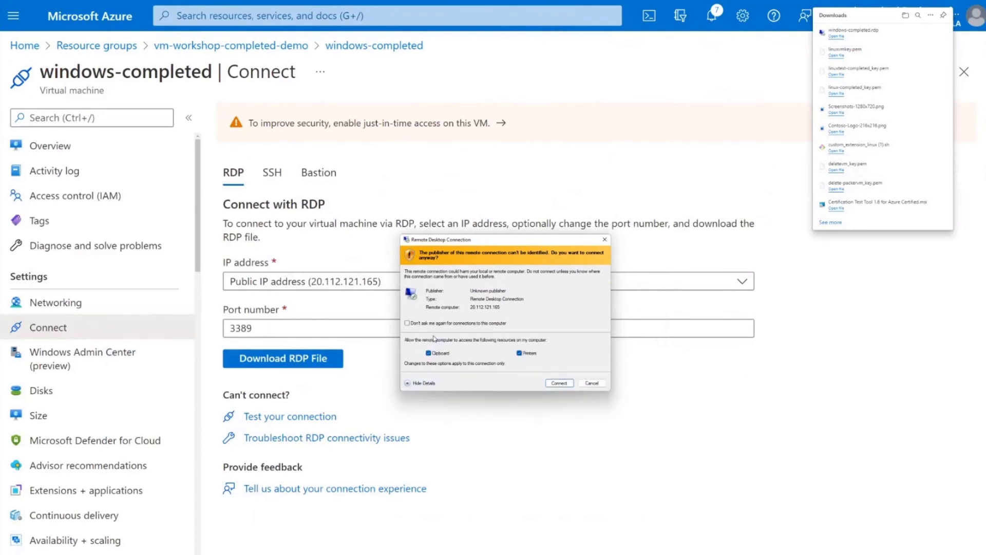
left_click(564, 384)
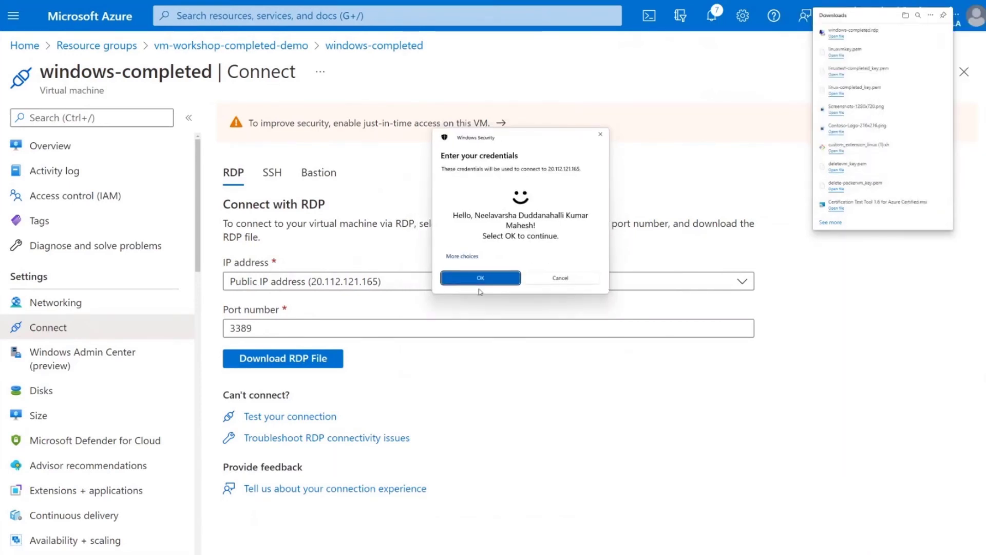
Step: Sign in to windows-completed with a different account by entering its user name and password, and accept the untrusted certificate
left_click(463, 256)
left_click(492, 301)
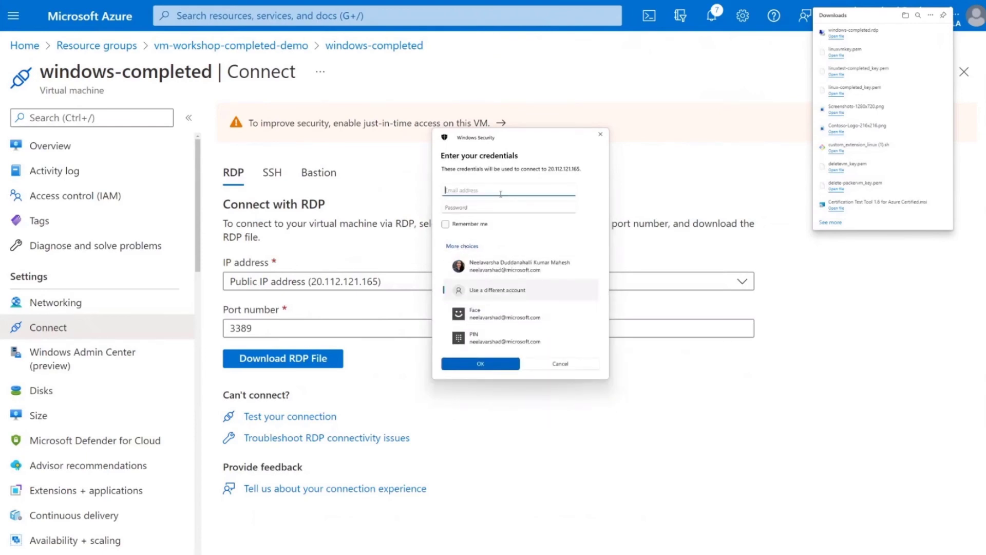
type("neela")
key("Tab")
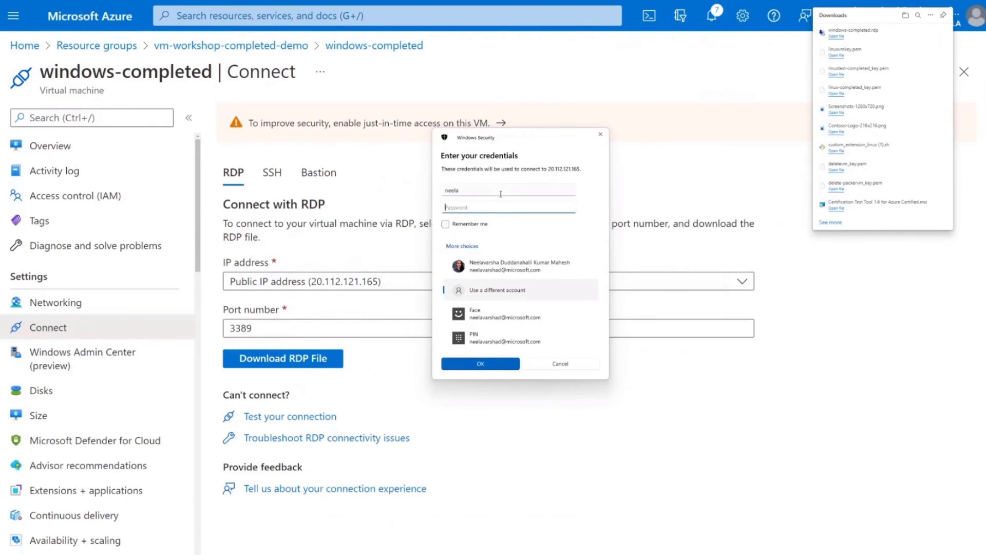
type("***************")
left_click(481, 365)
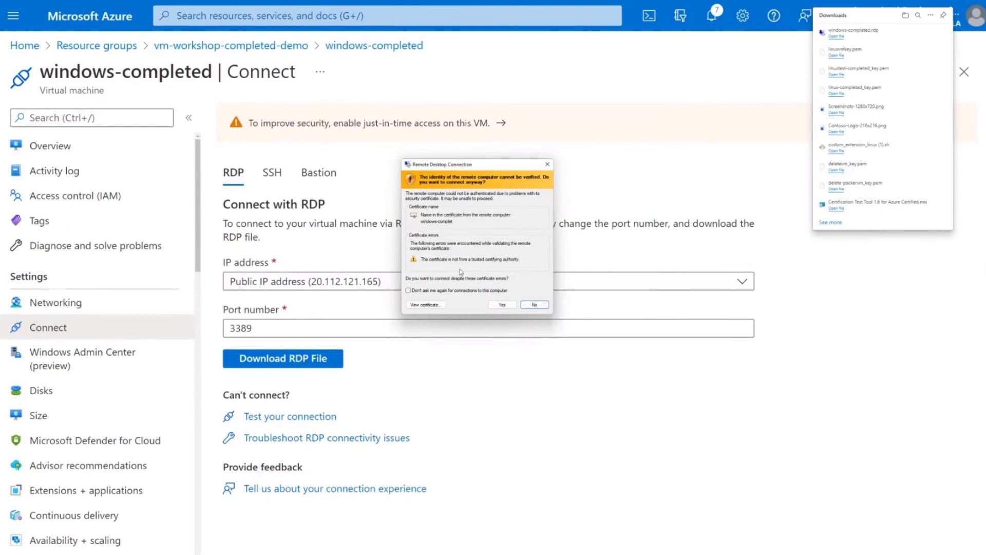
left_click(501, 306)
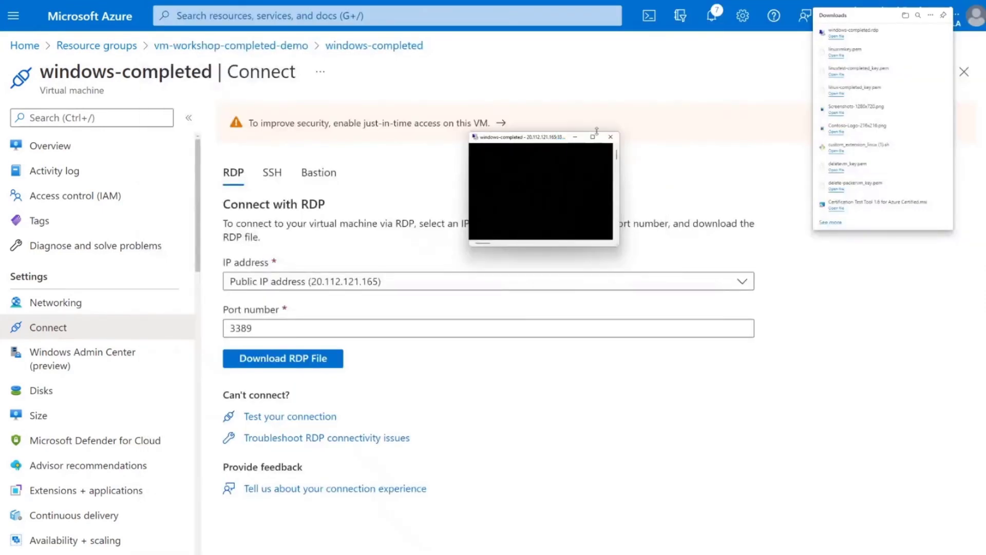
Step: Maximize the remote desktop window, dismiss the Windows Admin Center notice and close Server Manager to reach the desktop
left_click(593, 137)
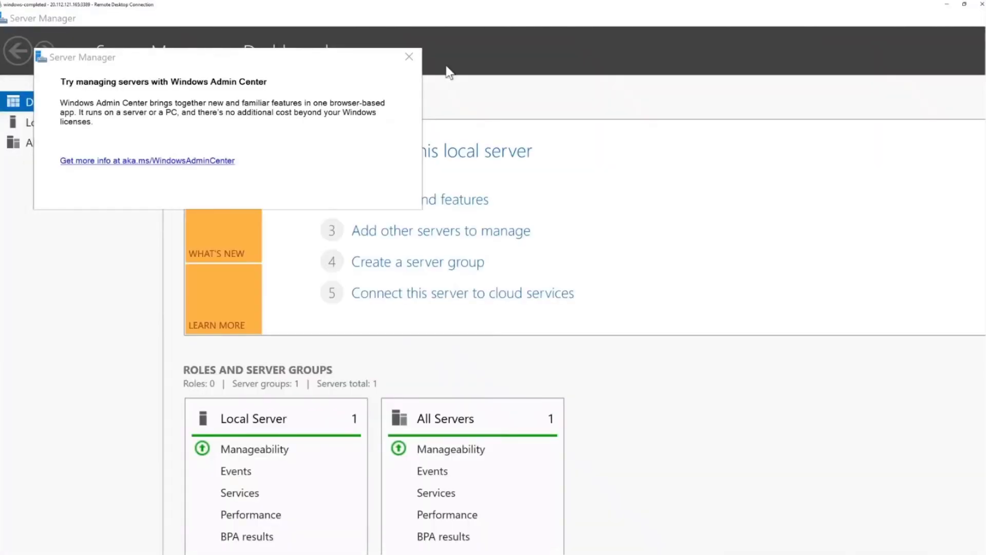
left_click(409, 56)
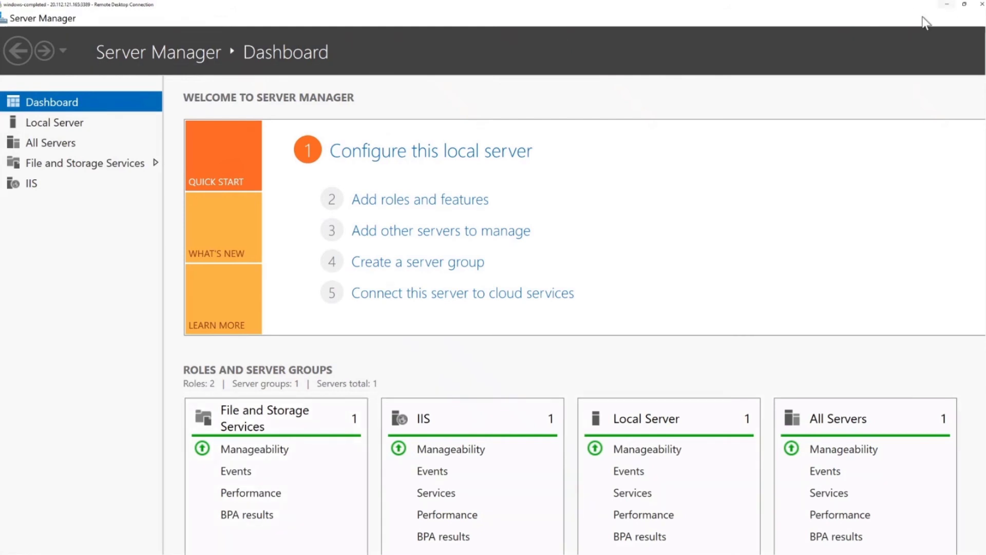
double_click(686, 23)
left_click(865, 39)
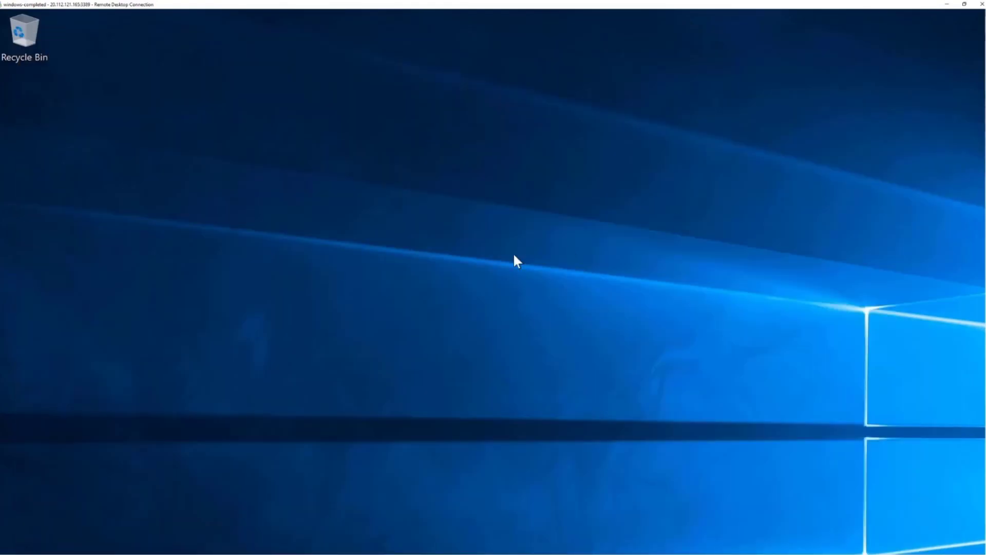
Step: Open the remote machine's Settings, search for "check for" to reach Check for updates, and install the pending Windows updates
right_click(514, 258)
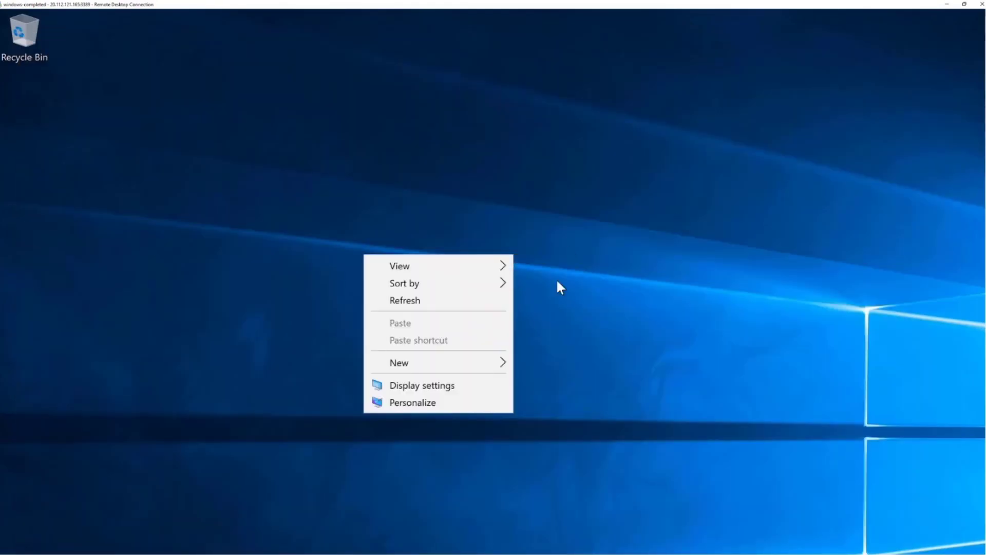
left_click(472, 385)
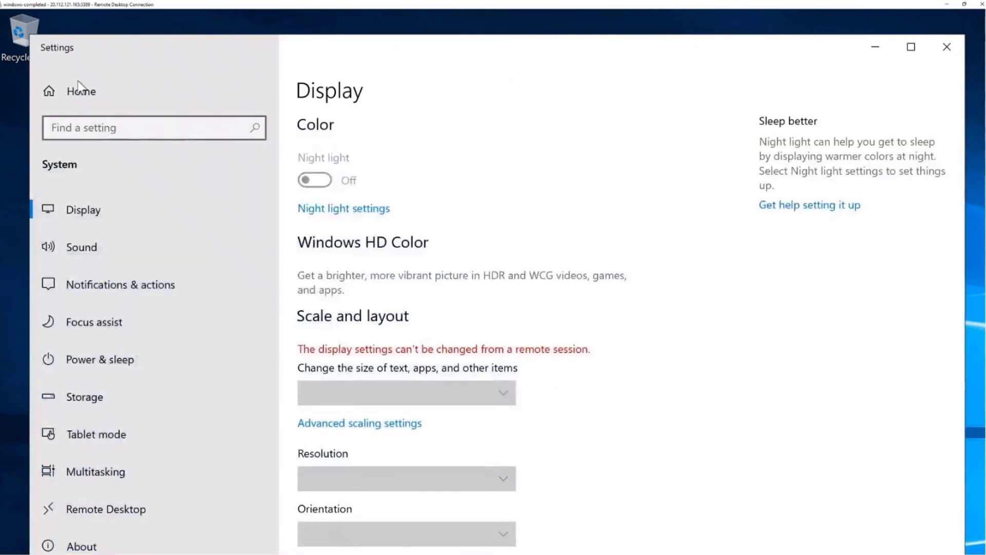
left_click(96, 123)
type("check for")
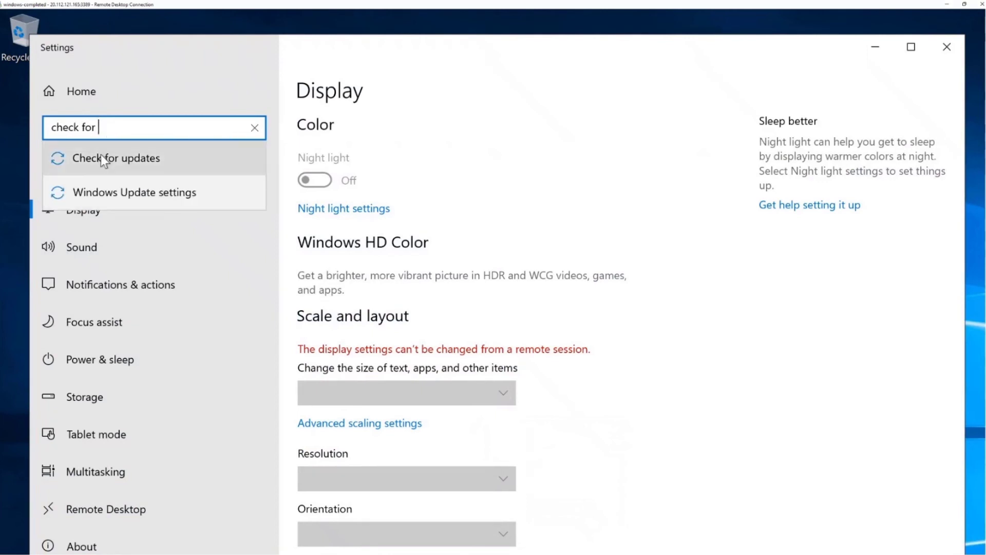
left_click(100, 155)
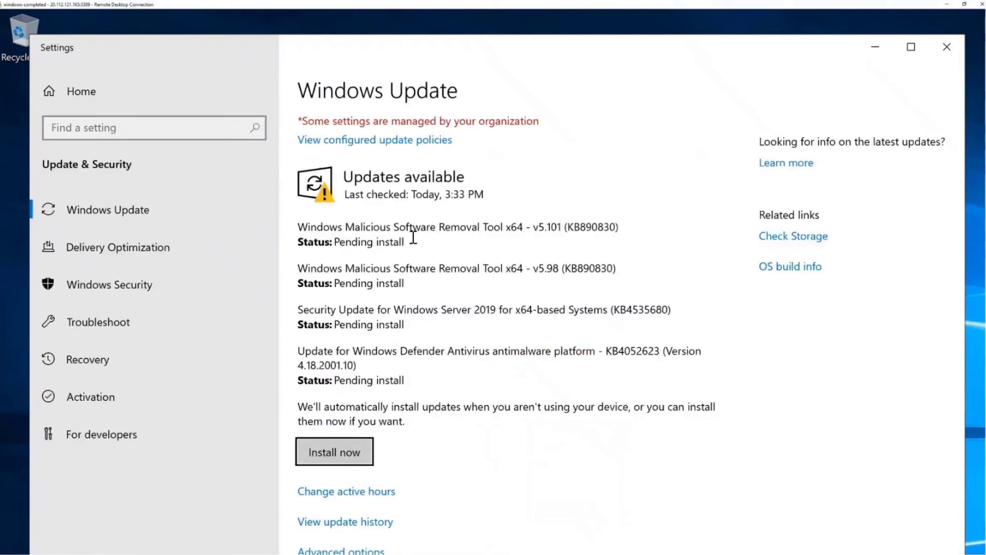
left_click(341, 460)
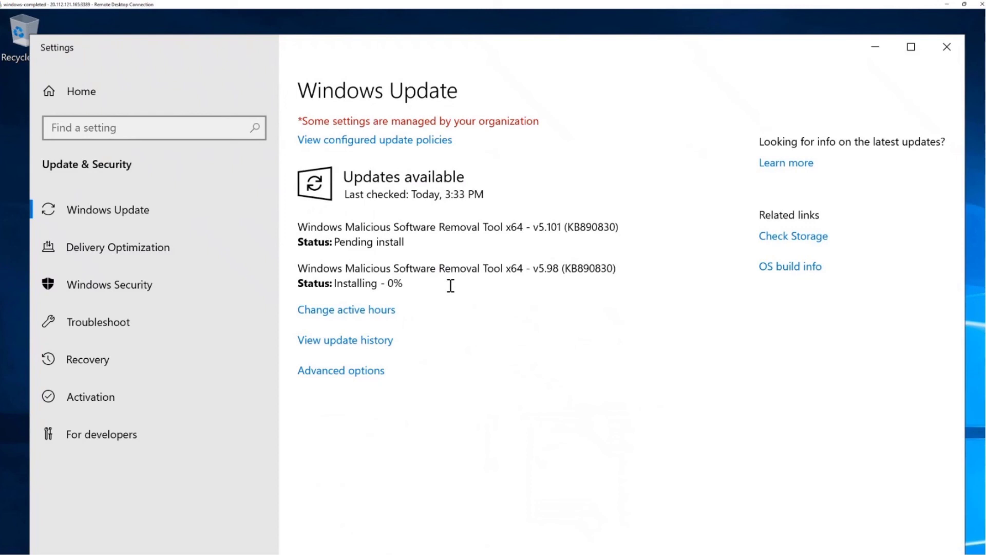
Step: Minimize the remote machine's Settings window and the remote desktop session to return to the Azure portal
left_click(948, 6)
left_click(872, 50)
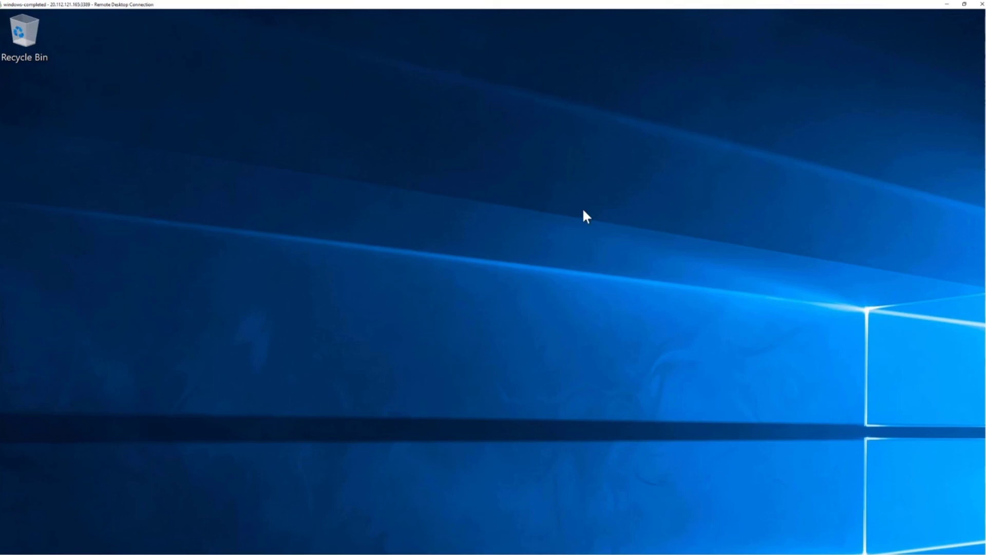
right_click(294, 226)
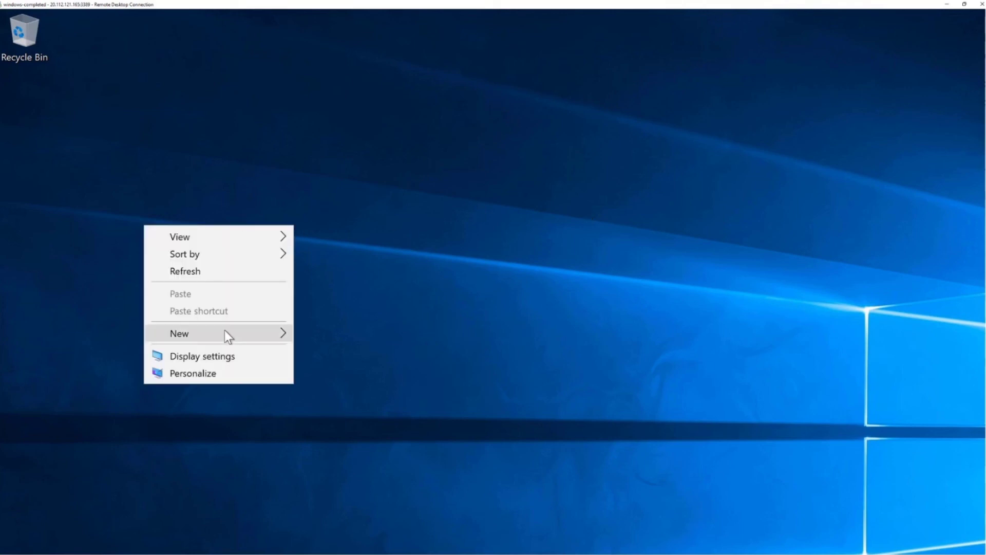
left_click(195, 89)
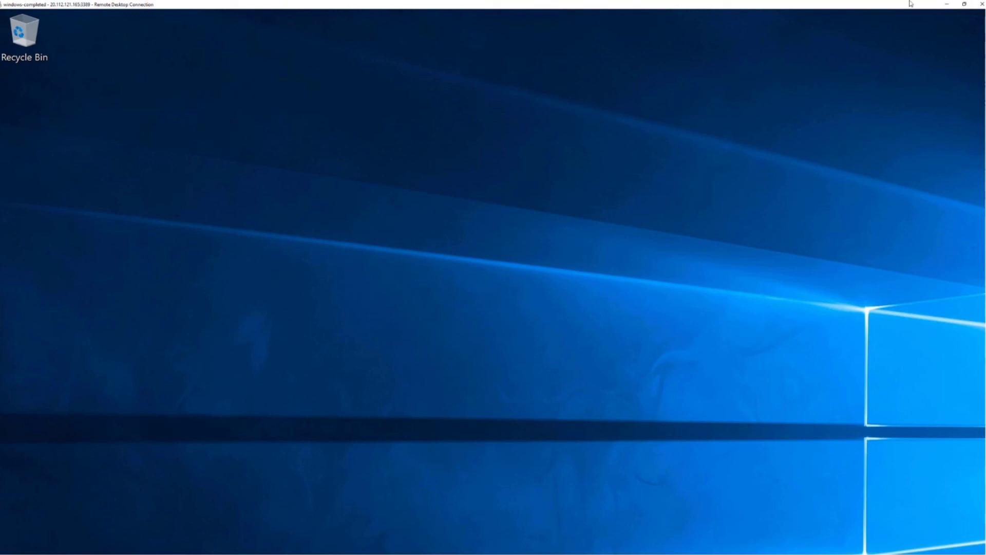
left_click(947, 6)
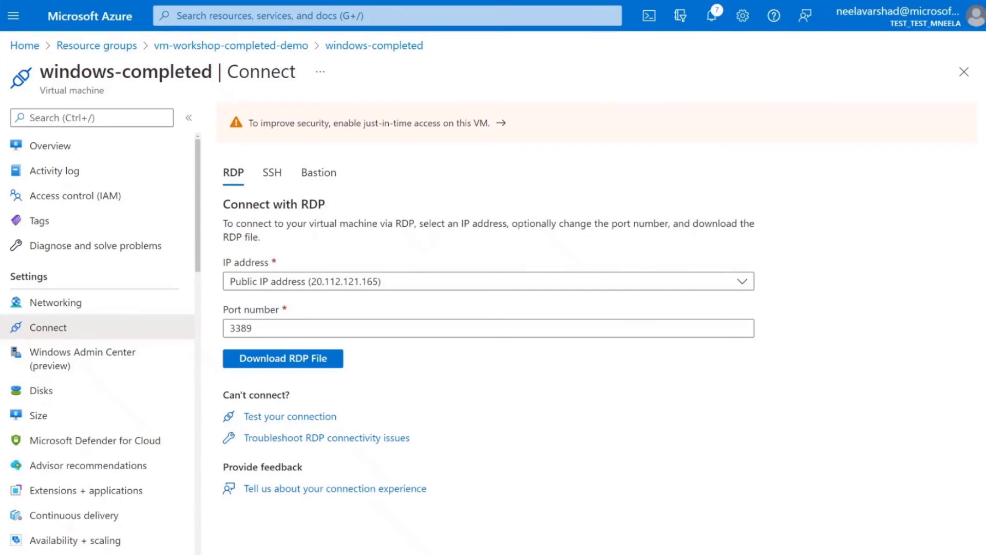
Step: Reconnect to windows-completed over RDP from its Connect page and maximize the remote session to full screen
left_click(283, 358)
left_click_drag(985, 41, 506, 202)
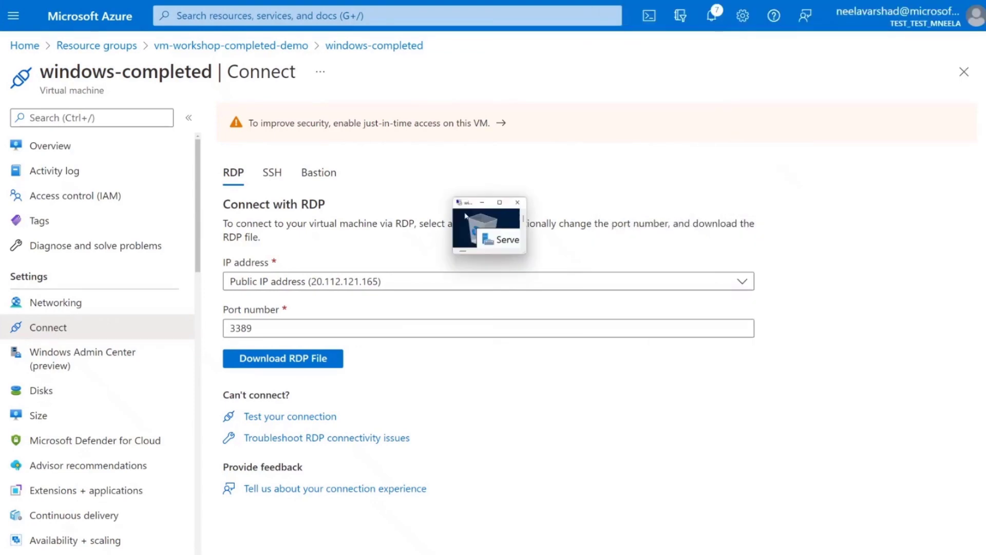
left_click(501, 203)
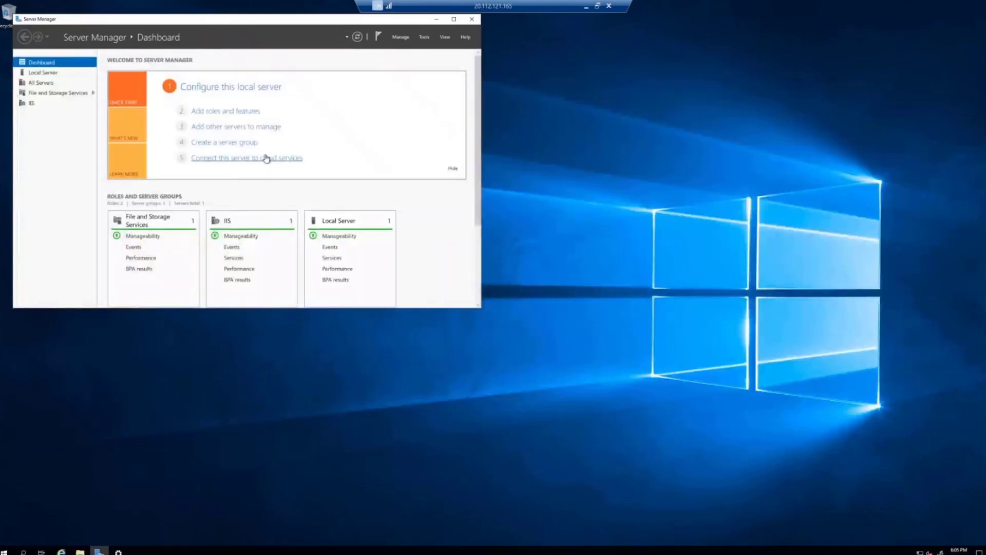
Step: Examine the roles and server groups on the remote machine's Server Manager dashboard, including IIS
scroll(295, 272, "down", 3)
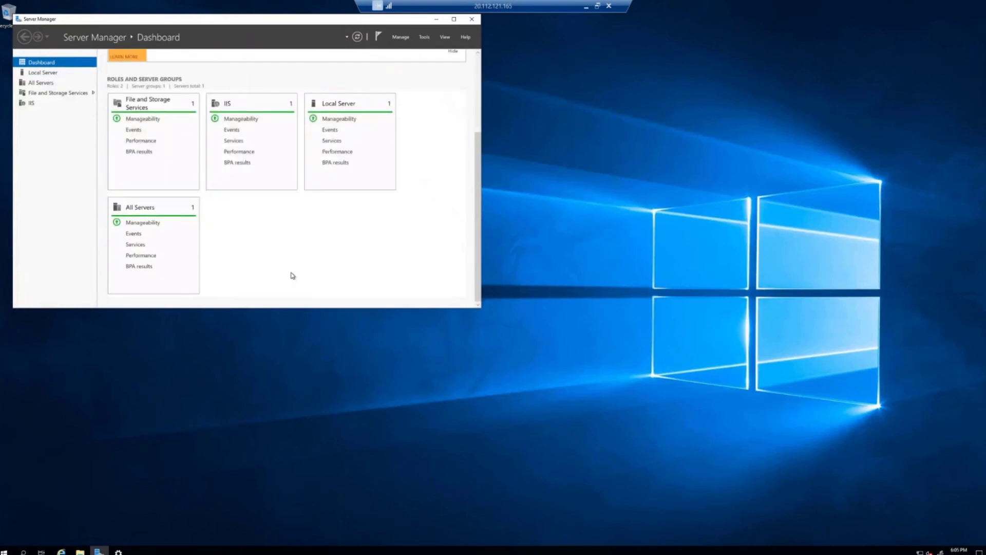
scroll(293, 276, "up", 3)
scroll(292, 276, "down", 3)
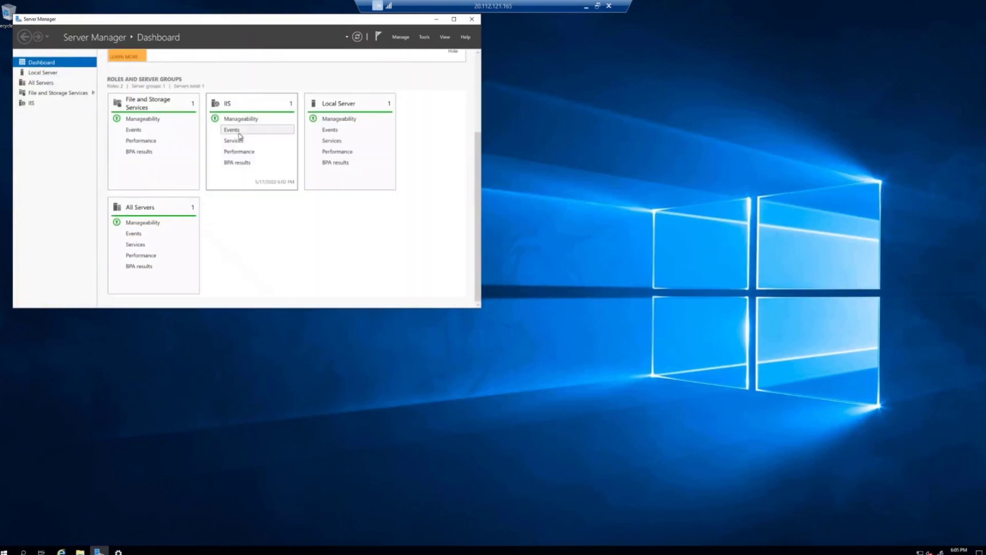
scroll(239, 135, "up", 2)
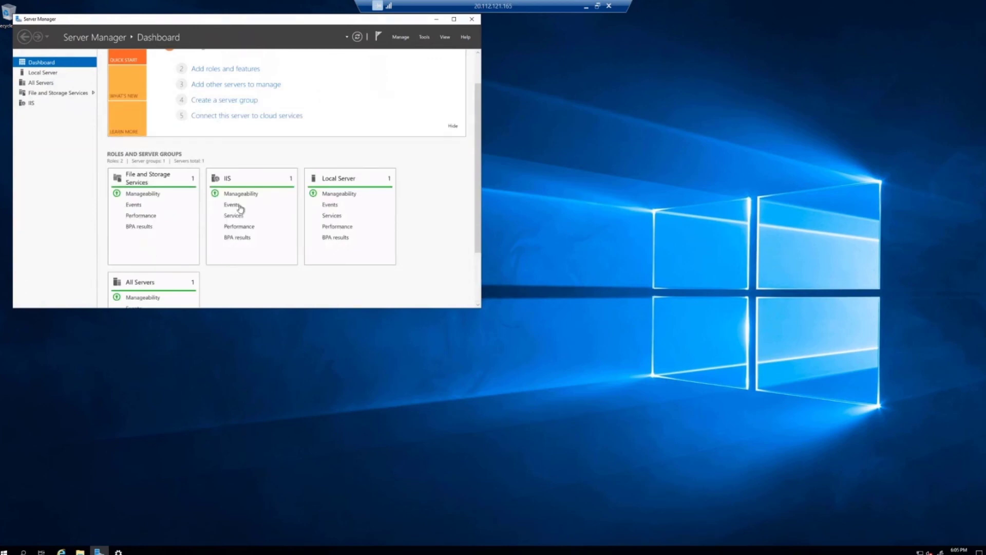
scroll(264, 180, "up", 1)
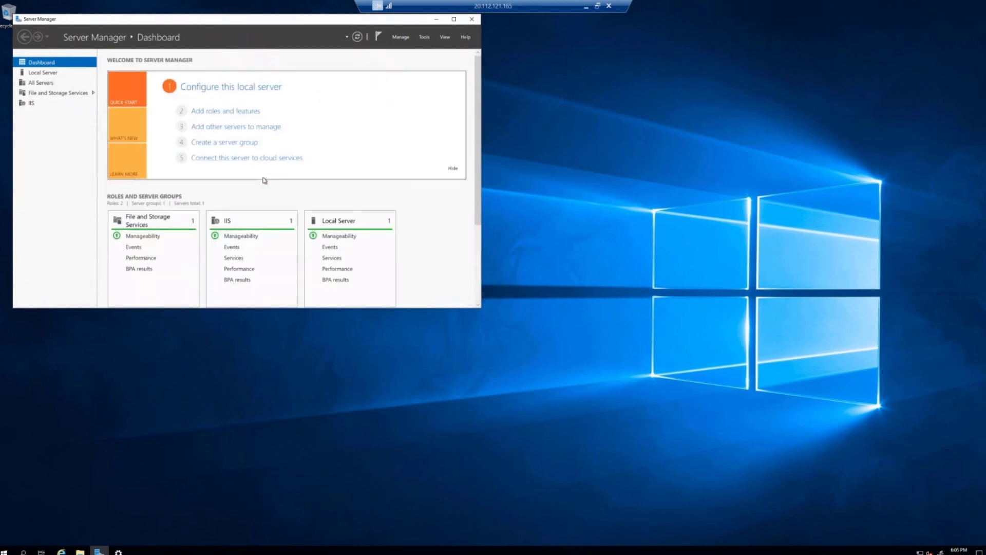
Step: Preview the Add Roles and Features Wizard with role-based installation and the server pool selection, and close it without installing anything
left_click(229, 111)
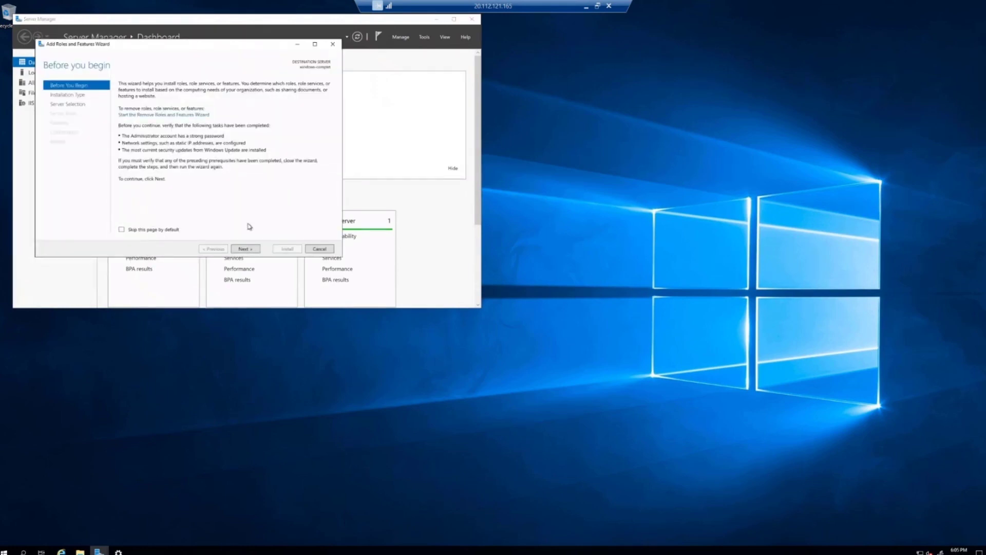
left_click(244, 249)
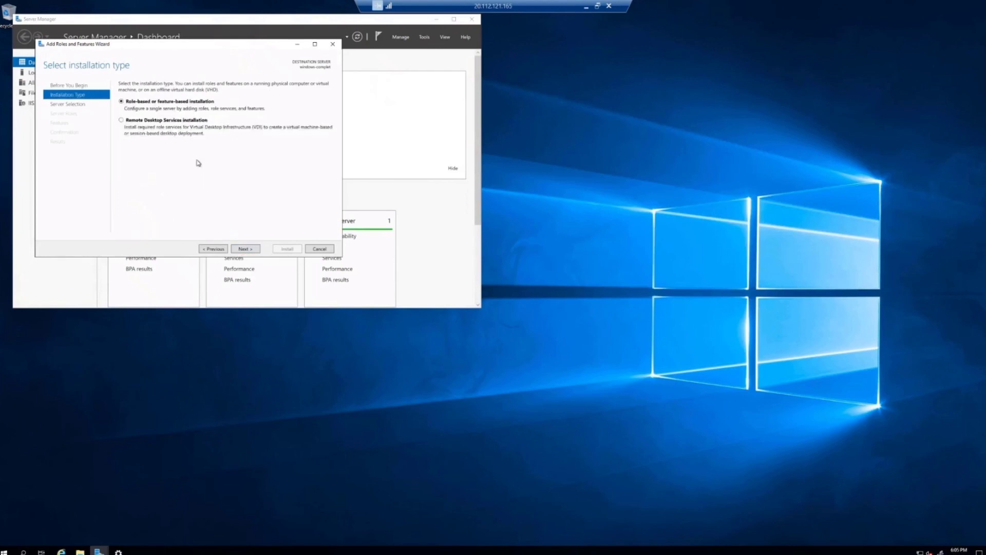
left_click(254, 251)
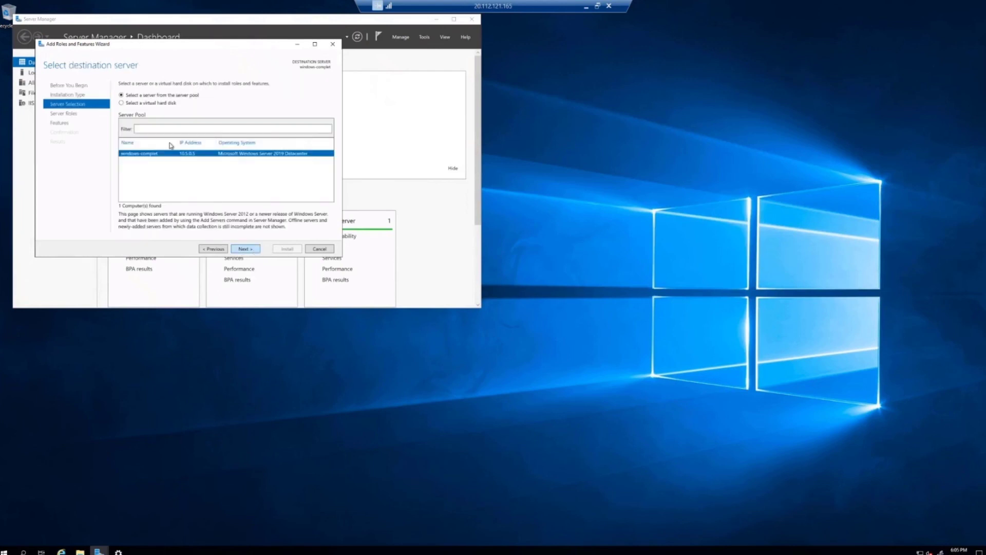
left_click(245, 248)
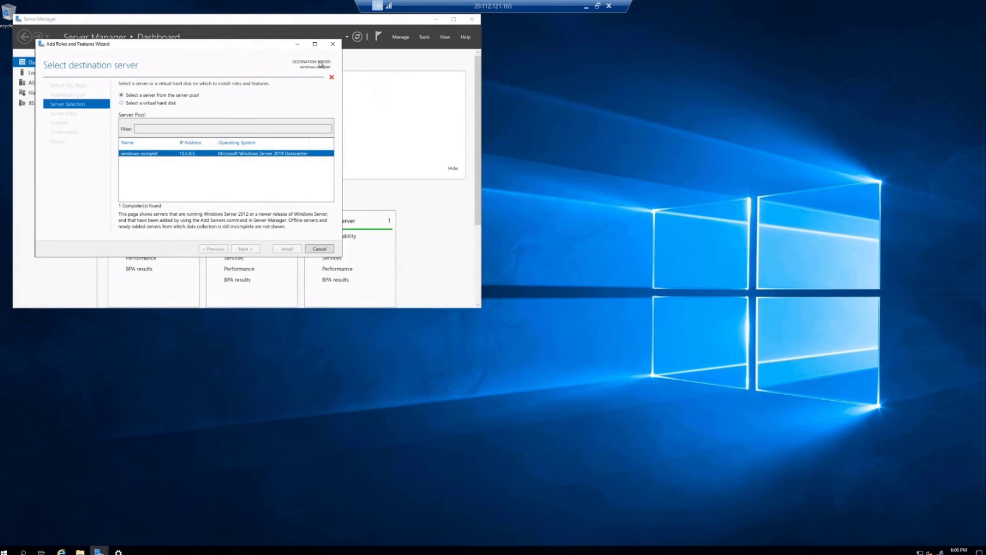
left_click(330, 46)
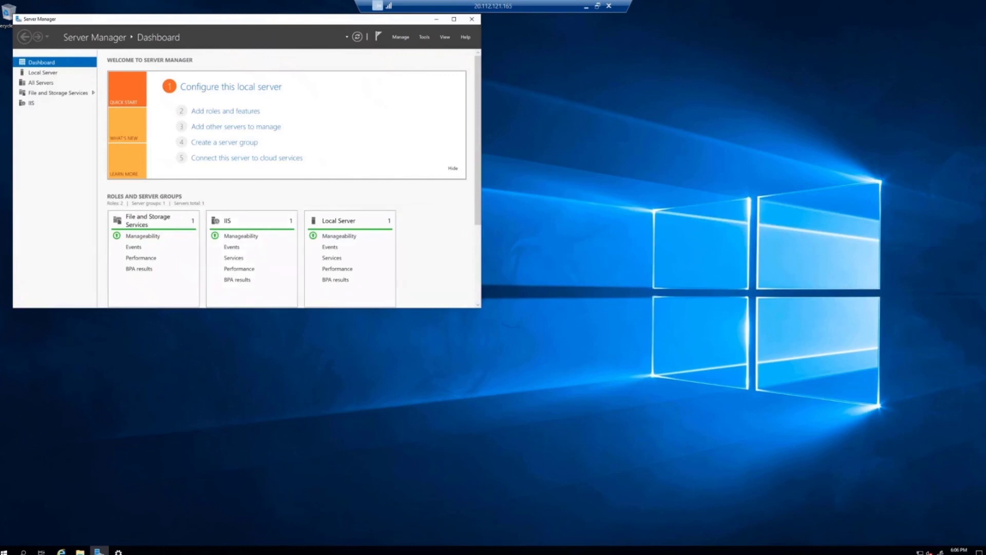
Step: Bring up the remote machine's Windows Update settings and move the window toward the middle of the desktop to check the update status
left_click(118, 550)
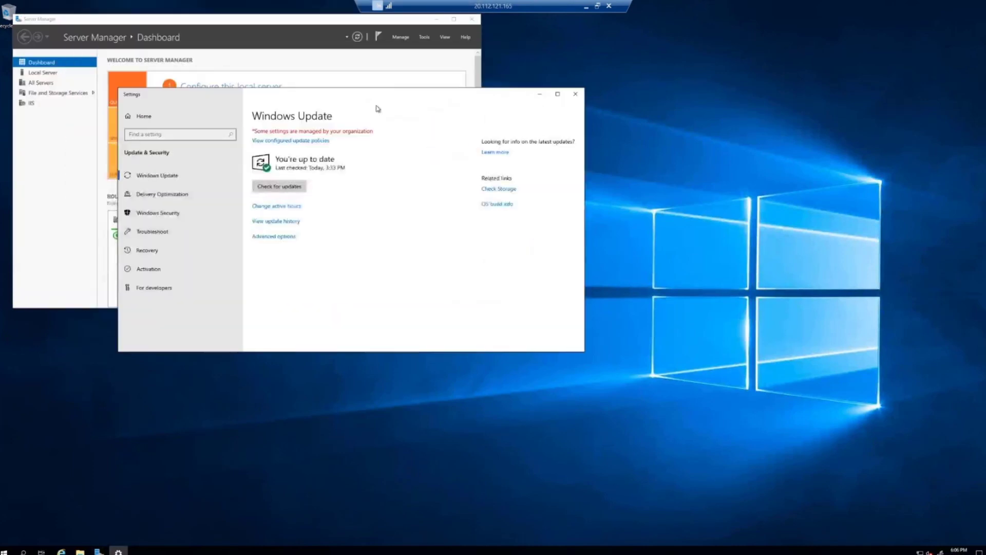
left_click_drag(378, 108, 472, 135)
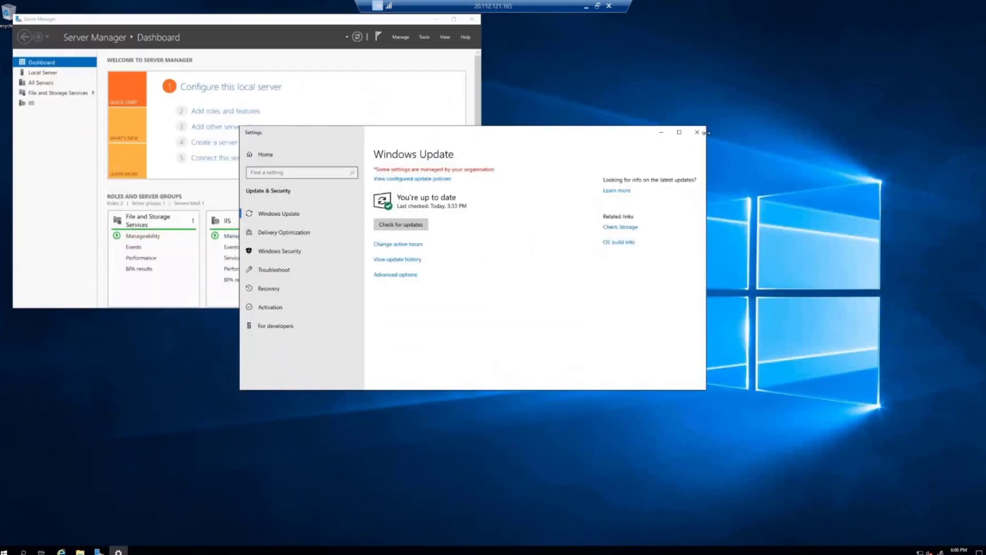